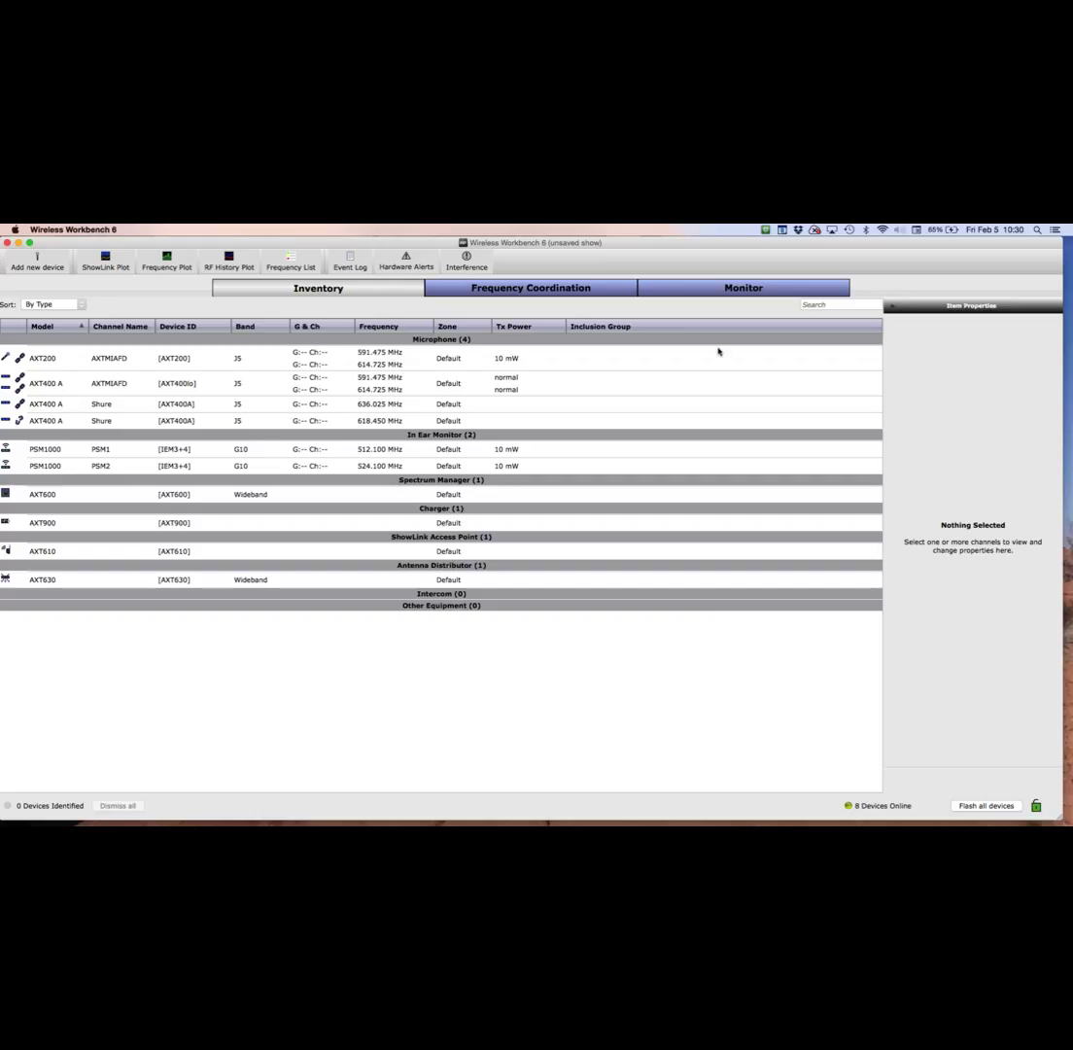
# Review the network interfaces listed in the application preferences and leave without saving changes
pyautogui.click(73, 229)
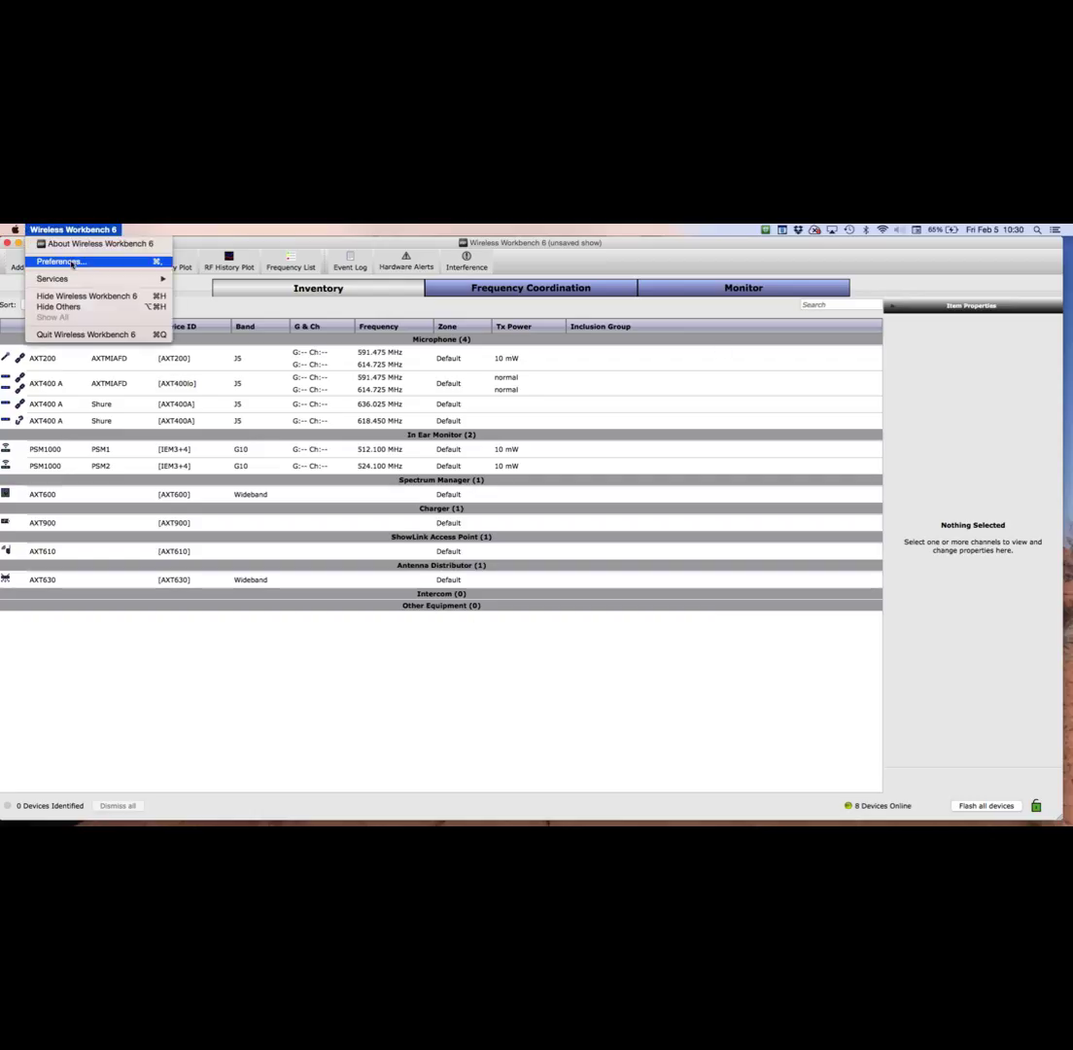
pyautogui.click(72, 262)
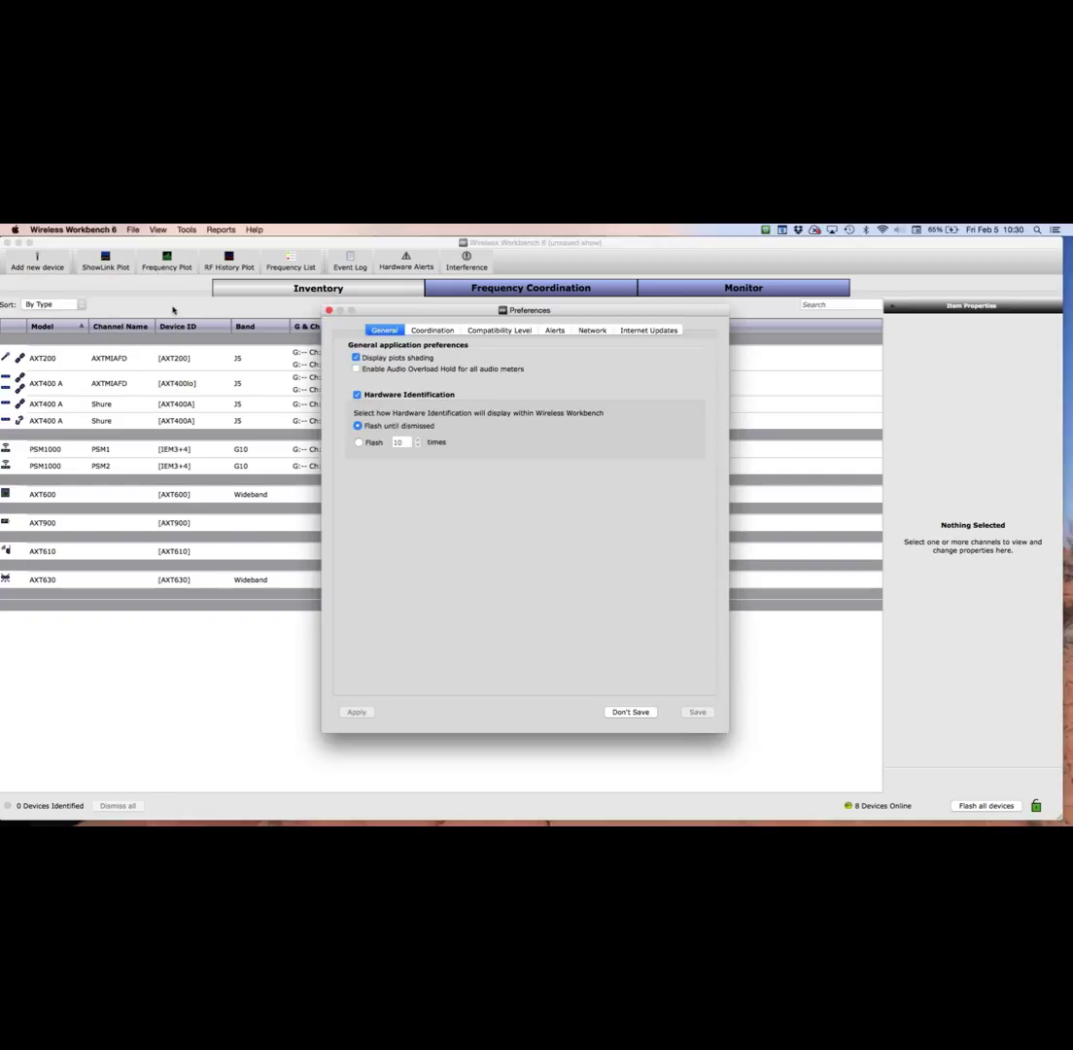
pyautogui.click(594, 330)
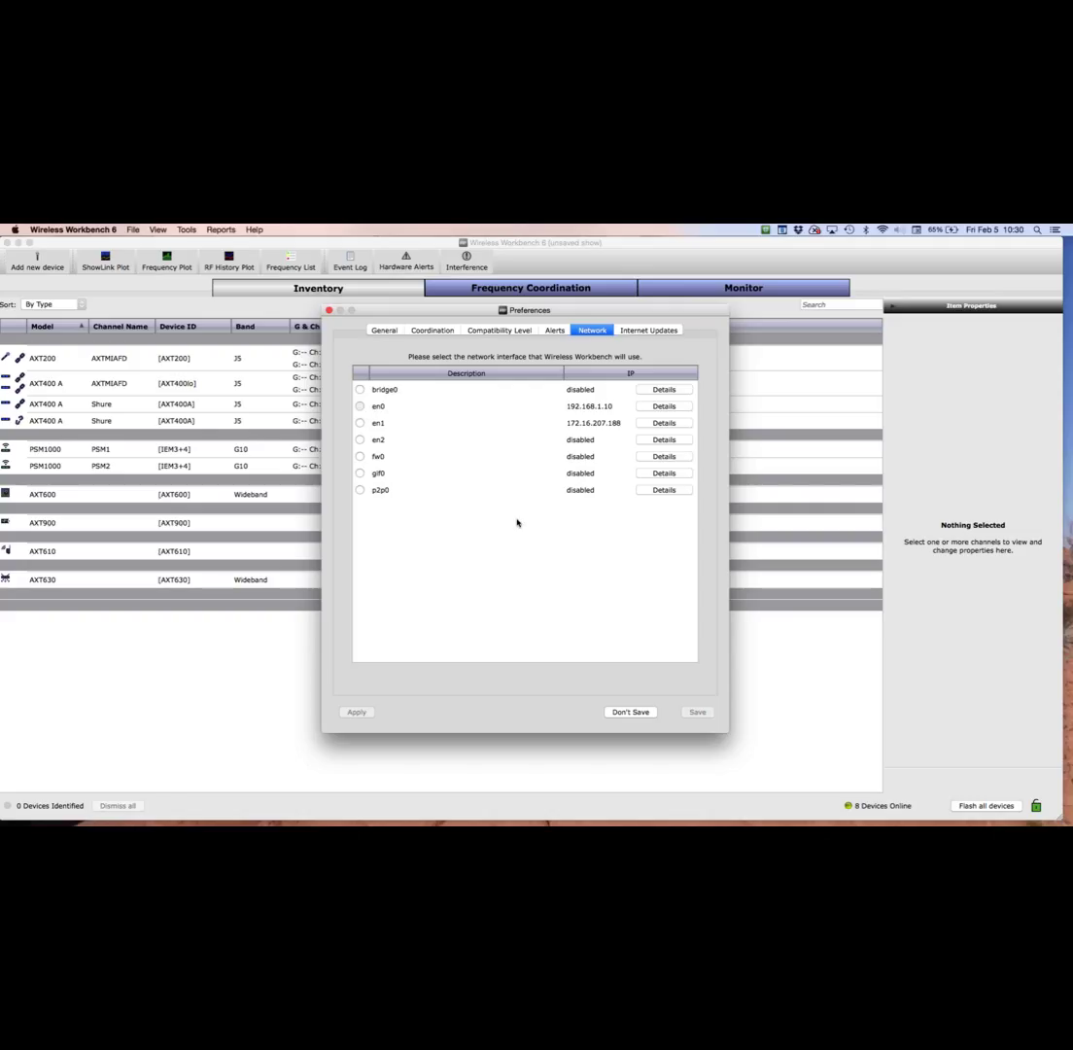
pyautogui.click(631, 711)
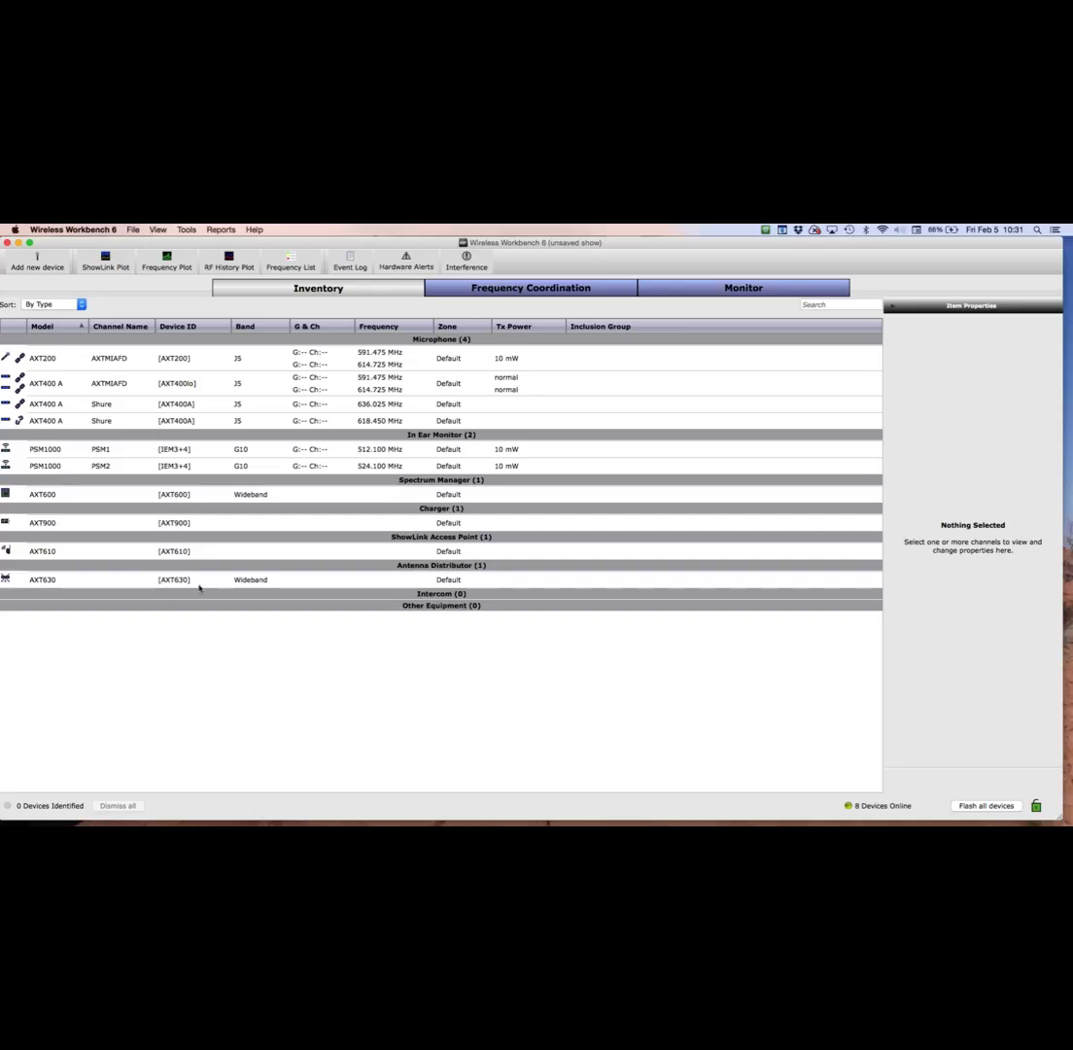
# Show the AXTMIAFD, PSM1, PSM2 and both Shure channels in the Monitor view
pyautogui.click(687, 289)
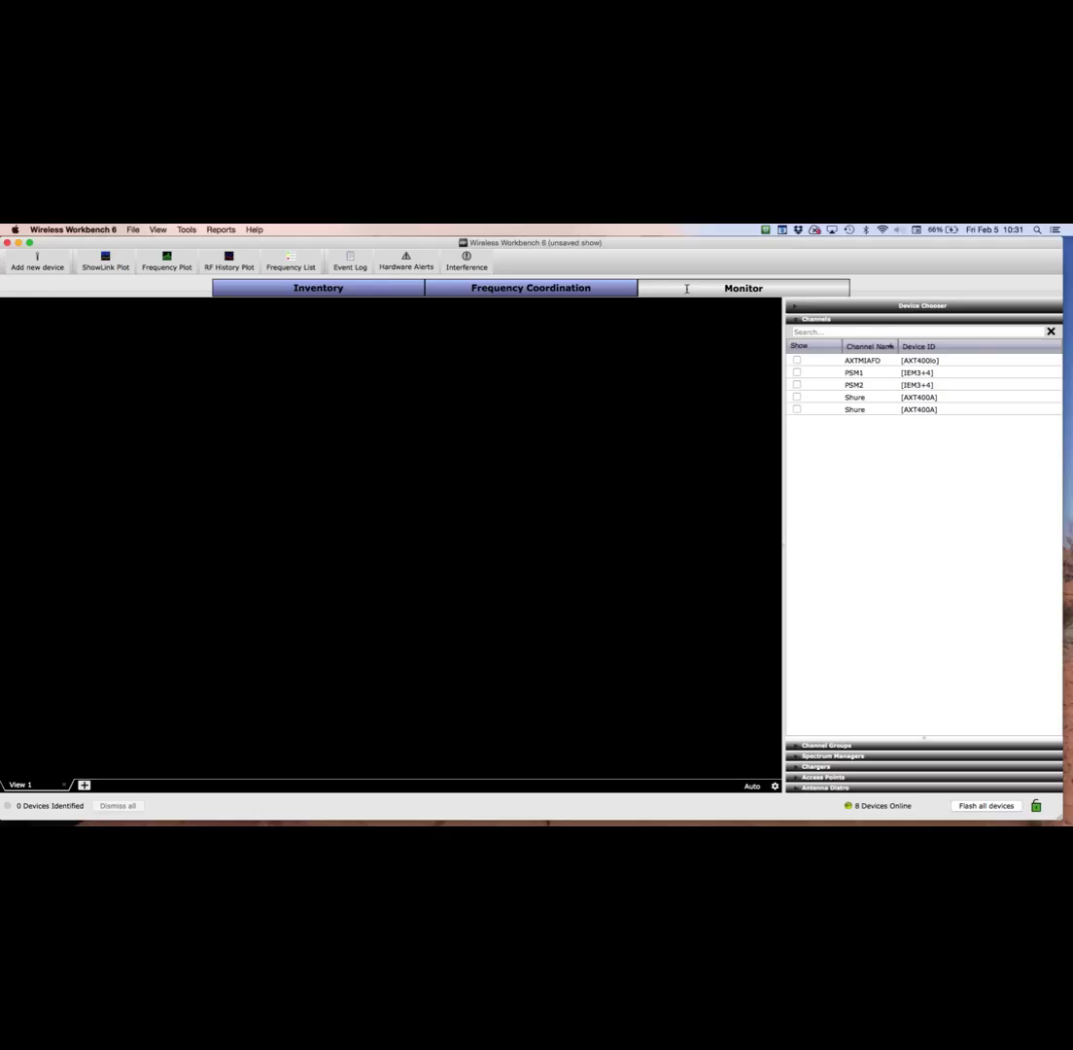
pyautogui.click(797, 360)
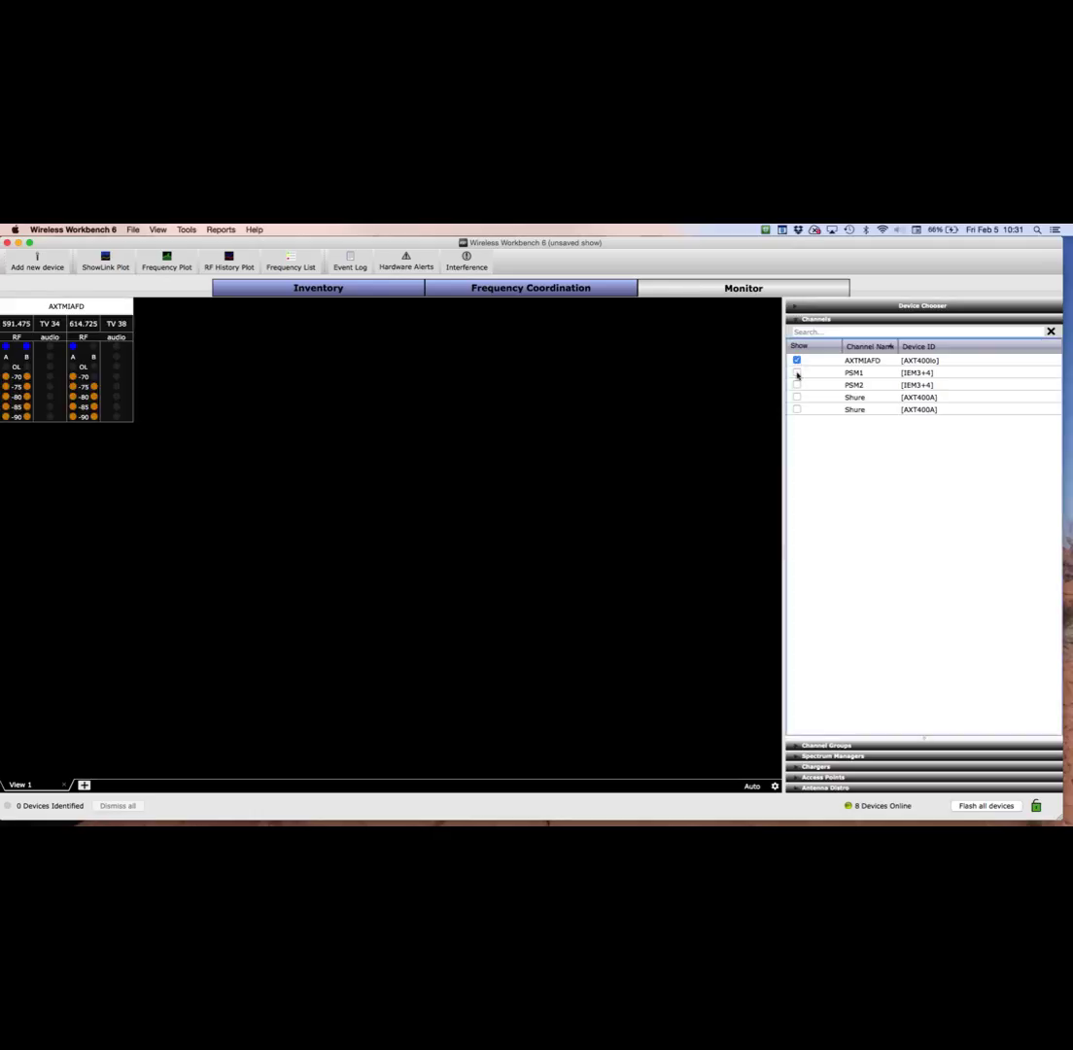
pyautogui.click(797, 373)
pyautogui.click(797, 385)
pyautogui.click(797, 397)
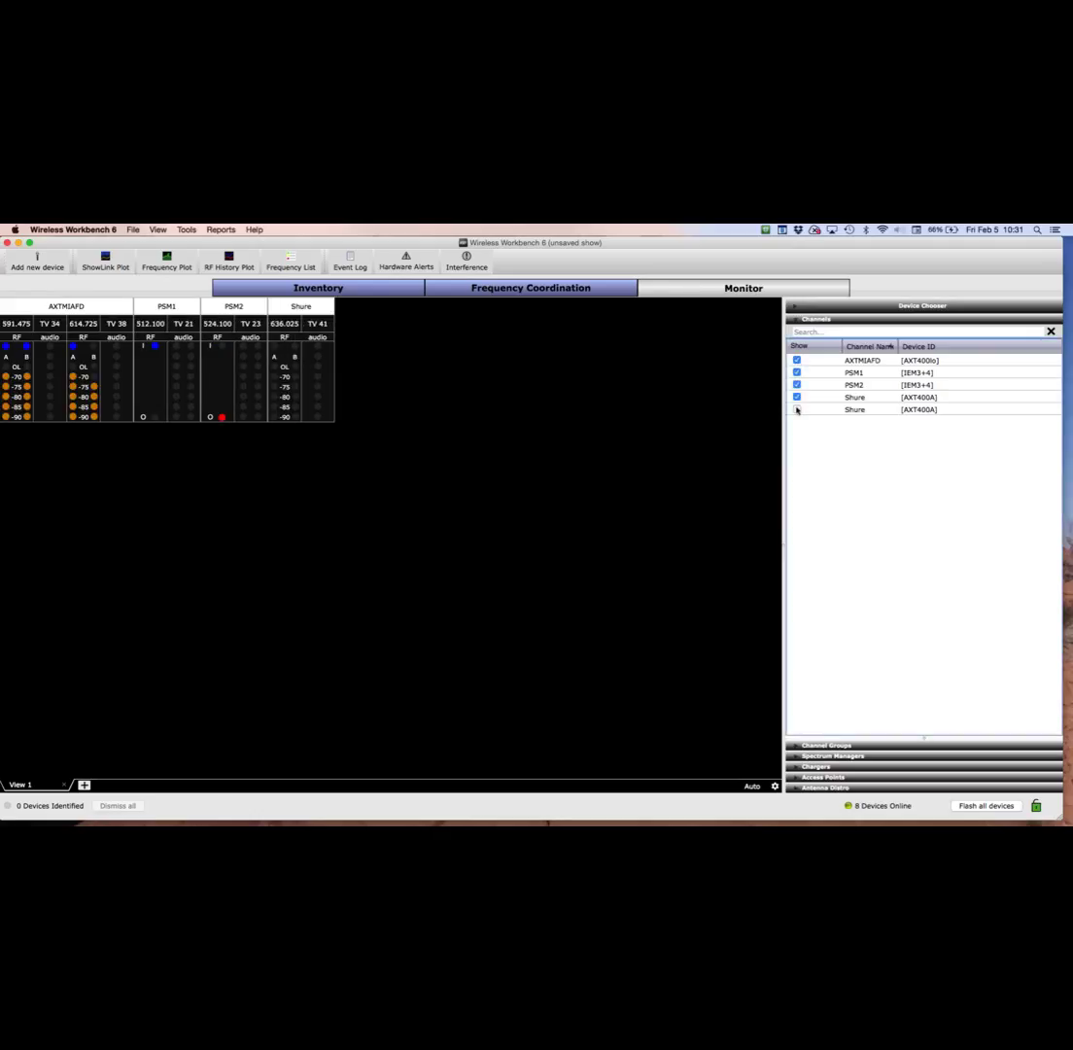
pyautogui.click(797, 410)
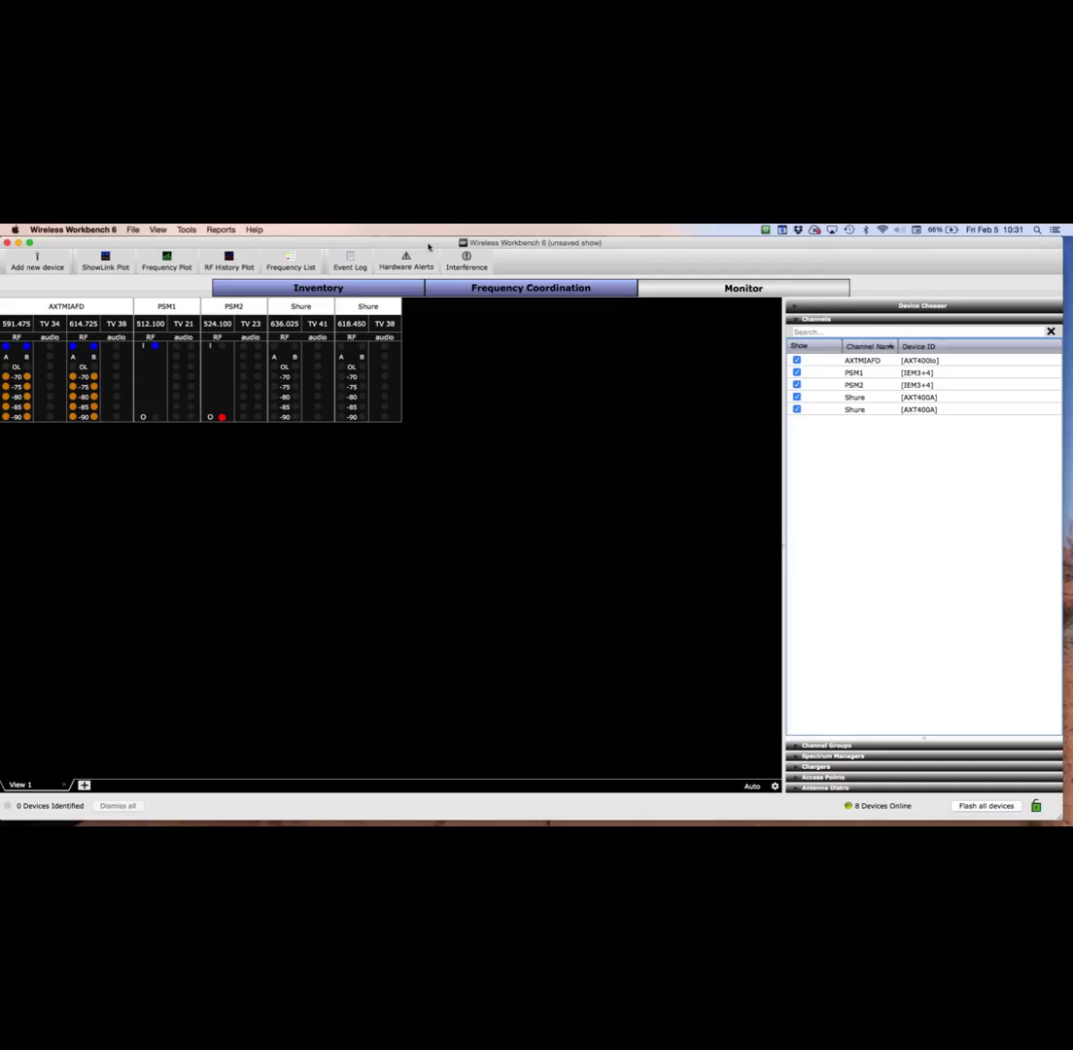
# Enlarge the channel strip size of the AXTMIAFD channel in the Monitor view
pyautogui.rightClick(106, 310)
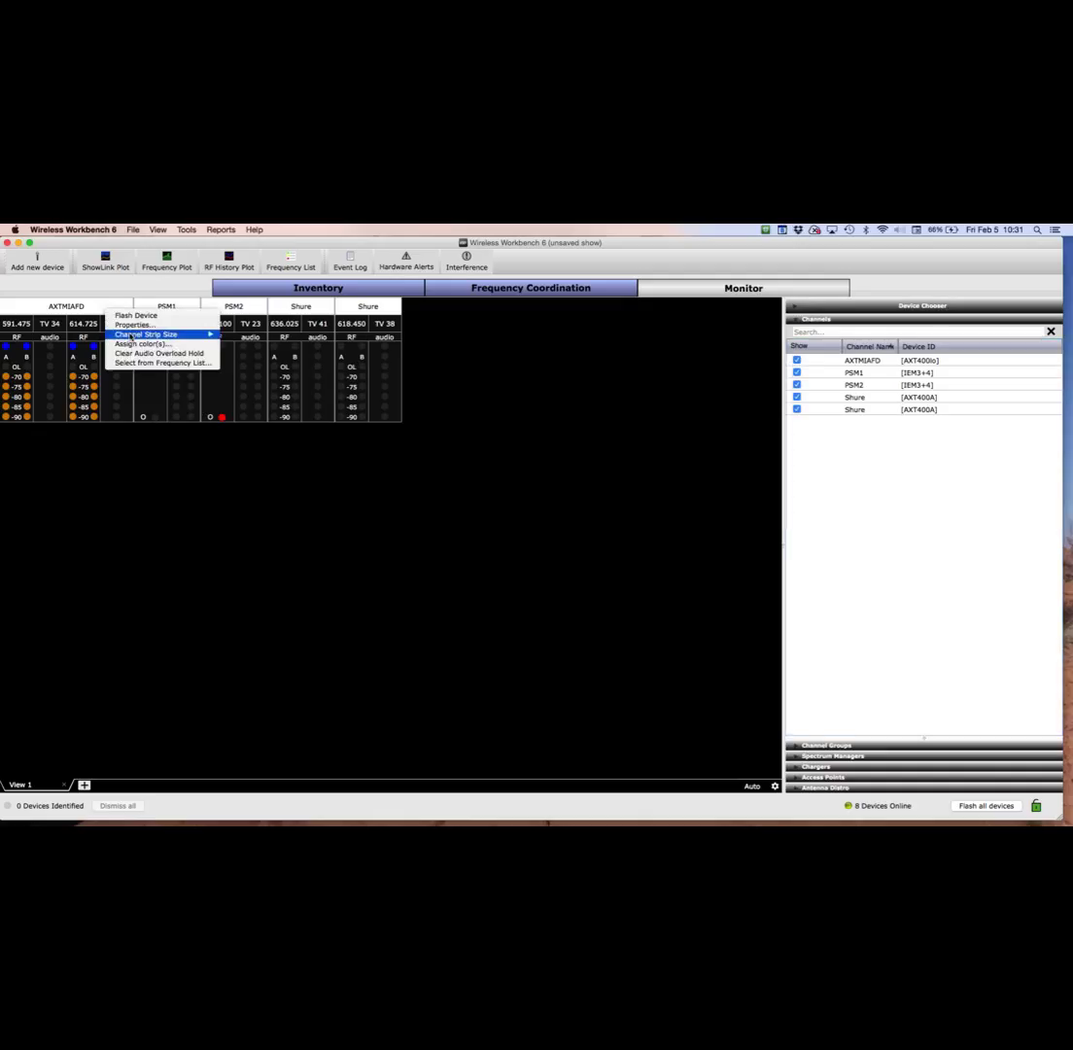
pyautogui.moveTo(146, 335)
pyautogui.click(253, 356)
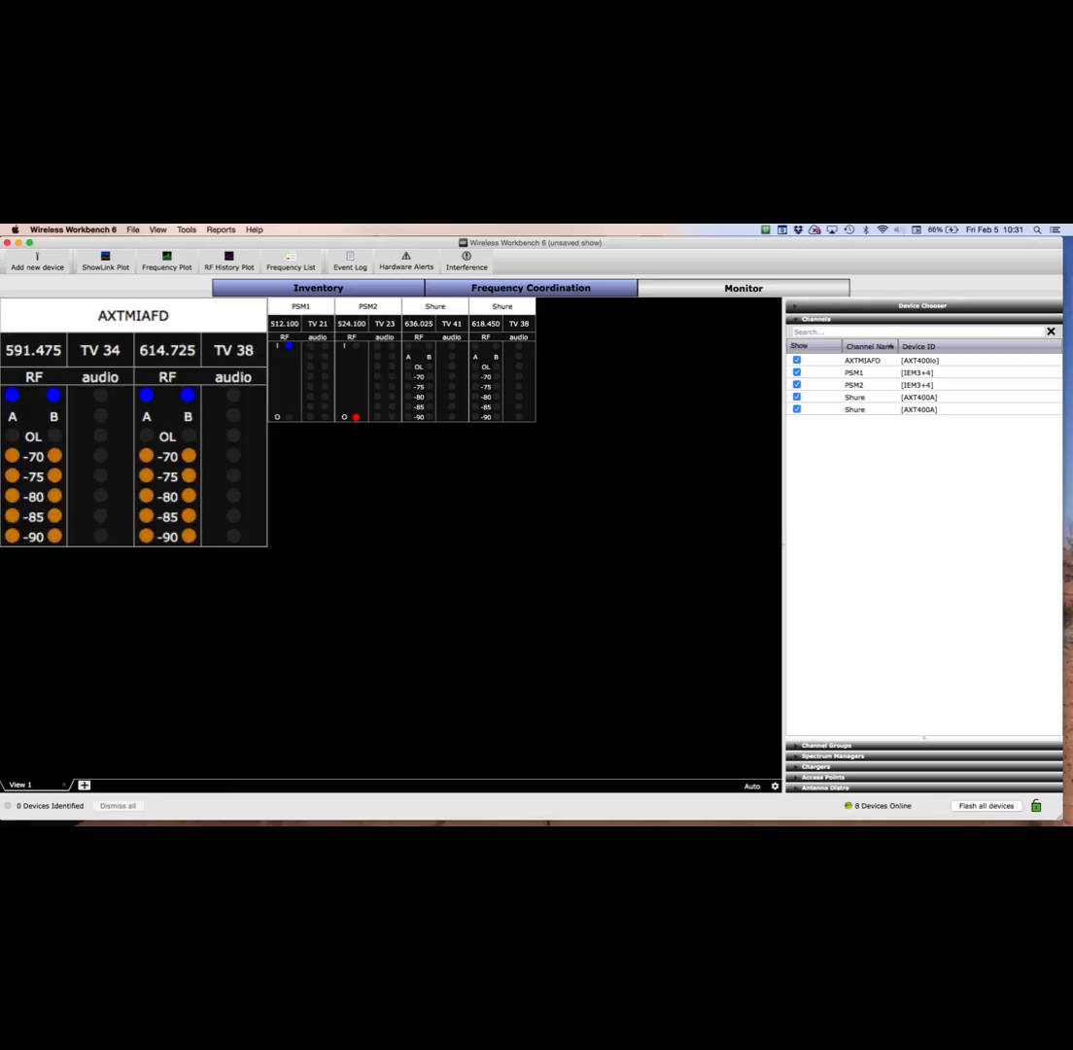
# Add Transmitter Information, Battery Life and Mute/Gain to the monitor channel strips with the Channel Strip Designer
pyautogui.rightClick(312, 533)
pyautogui.click(359, 541)
pyautogui.click(382, 535)
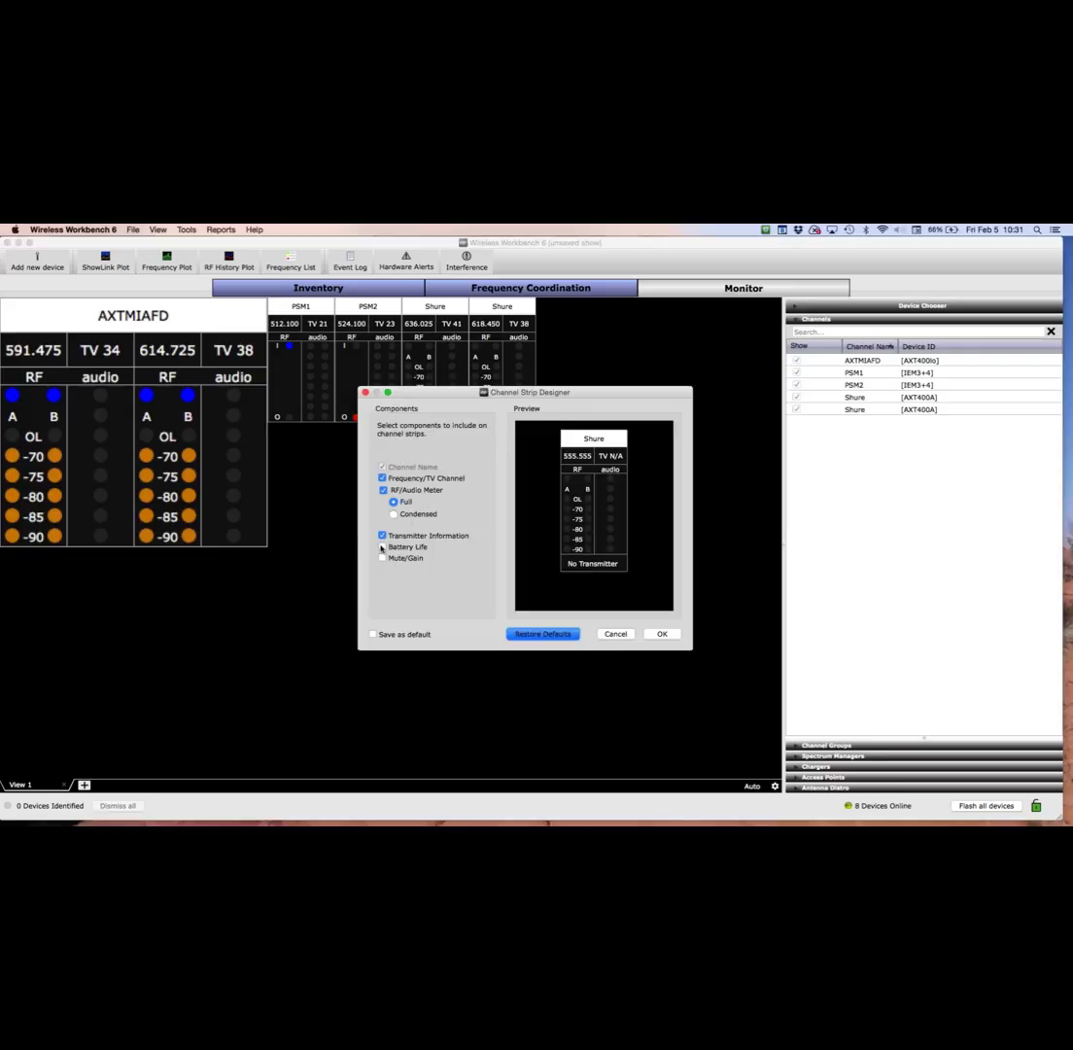
pyautogui.click(381, 547)
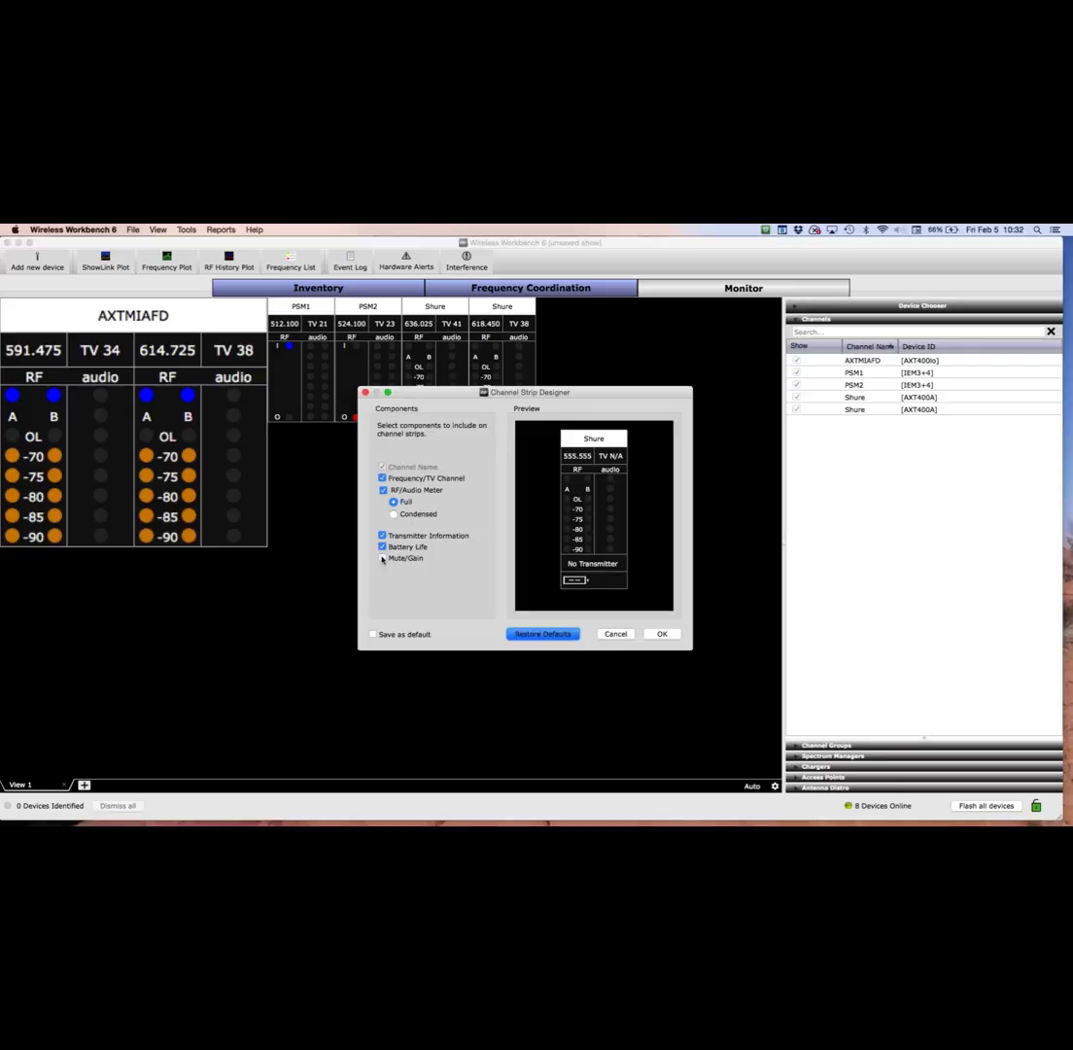
pyautogui.click(382, 558)
pyautogui.click(661, 634)
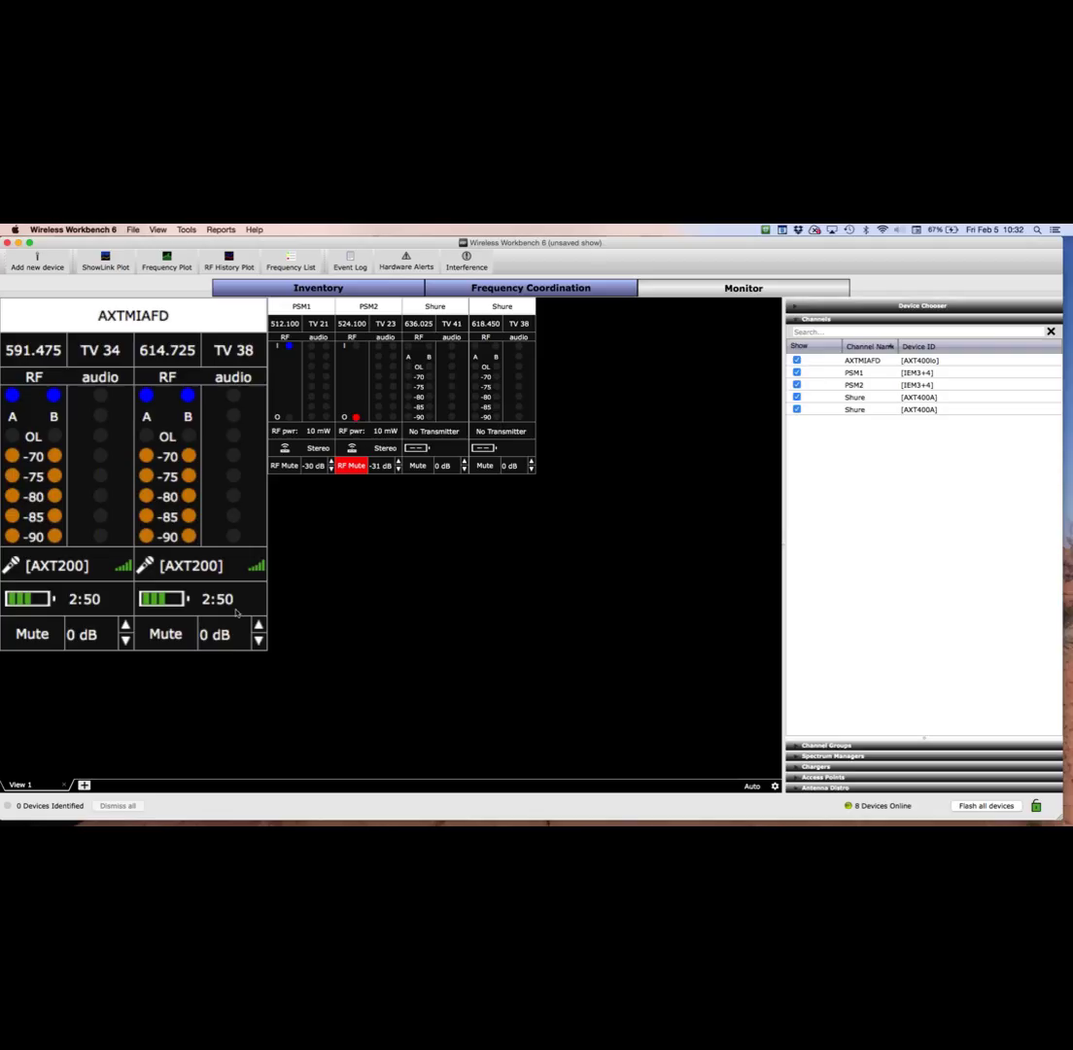
pyautogui.click(173, 637)
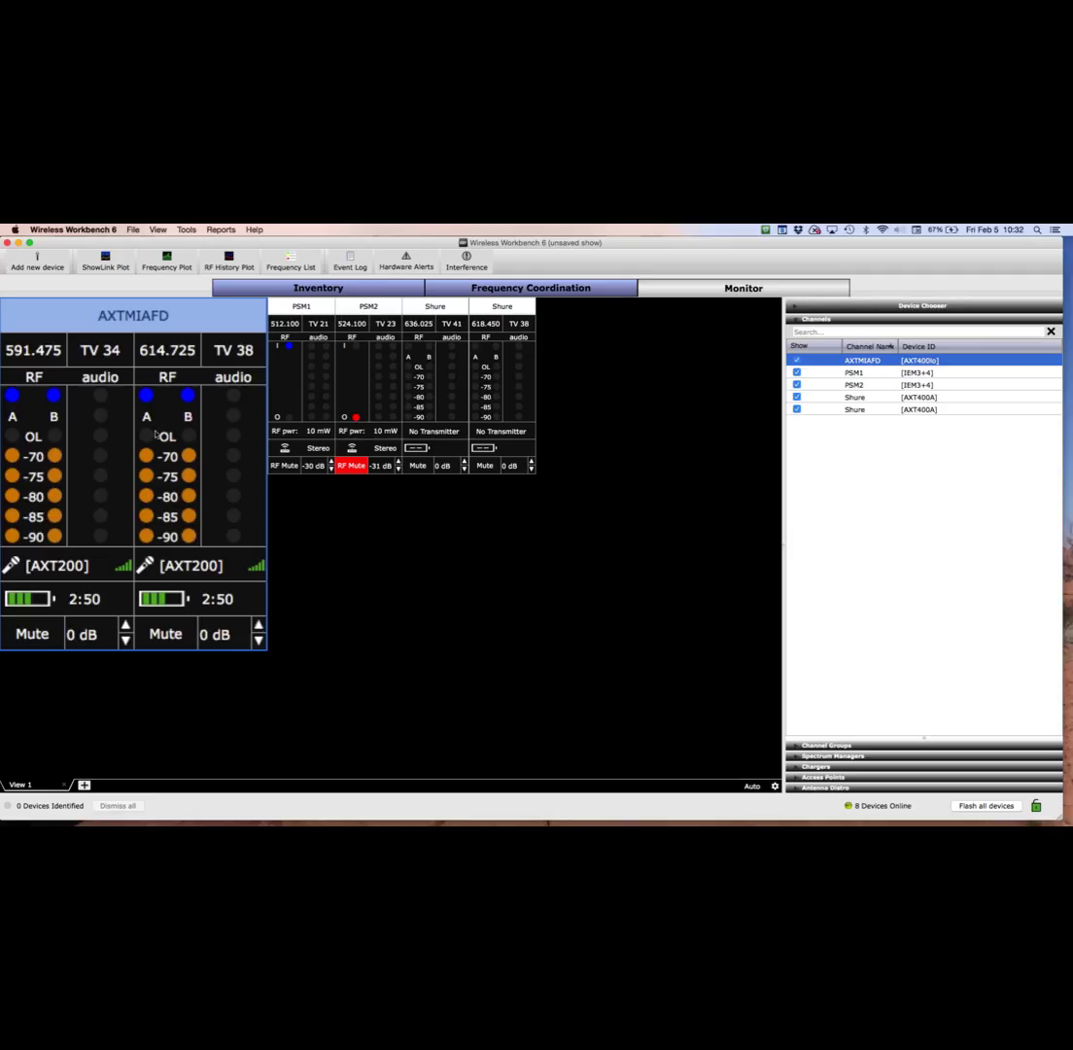
# Start adding a new device to the inventory and examine the models offered by each manufacturer from Shure to Telex
pyautogui.click(323, 290)
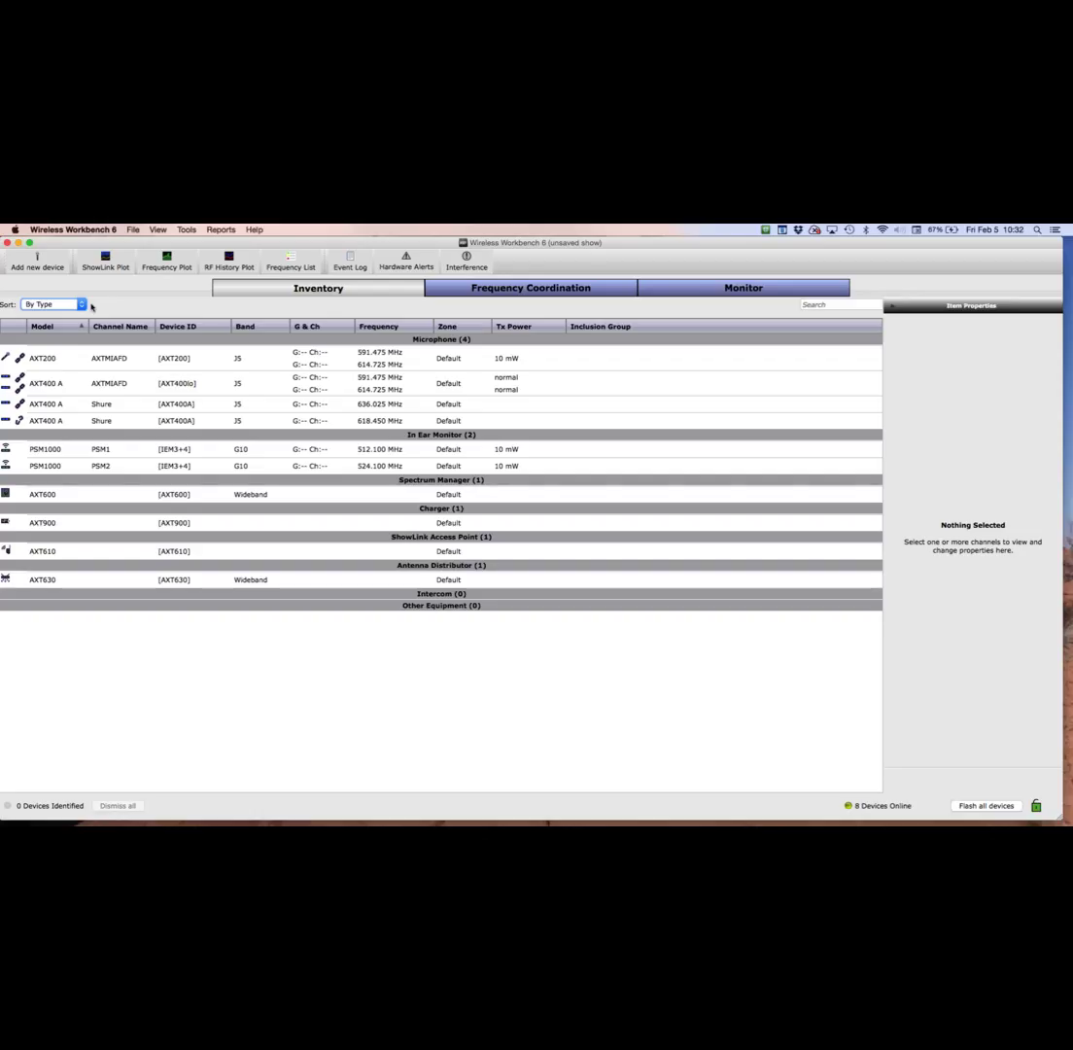
pyautogui.click(36, 268)
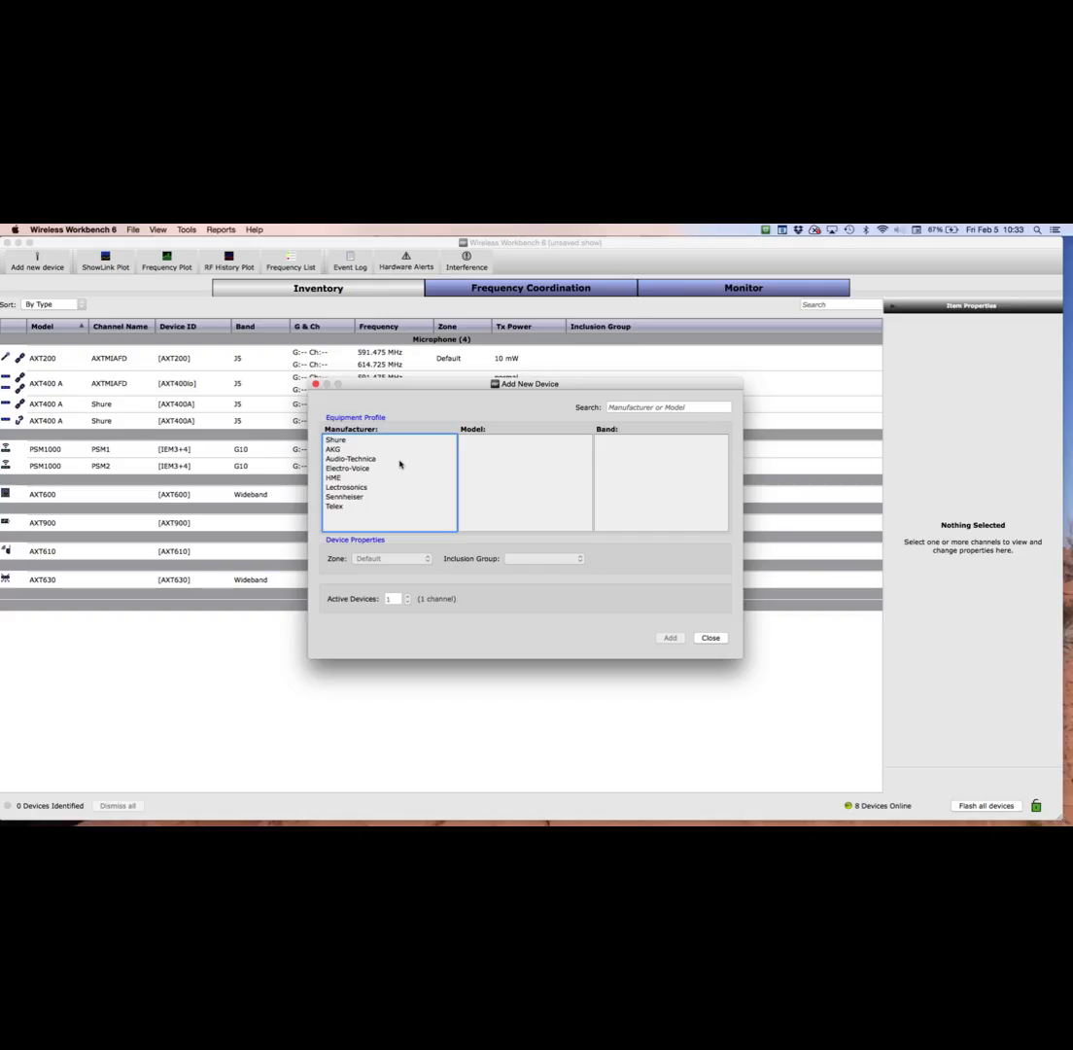
pyautogui.click(338, 443)
pyautogui.click(338, 449)
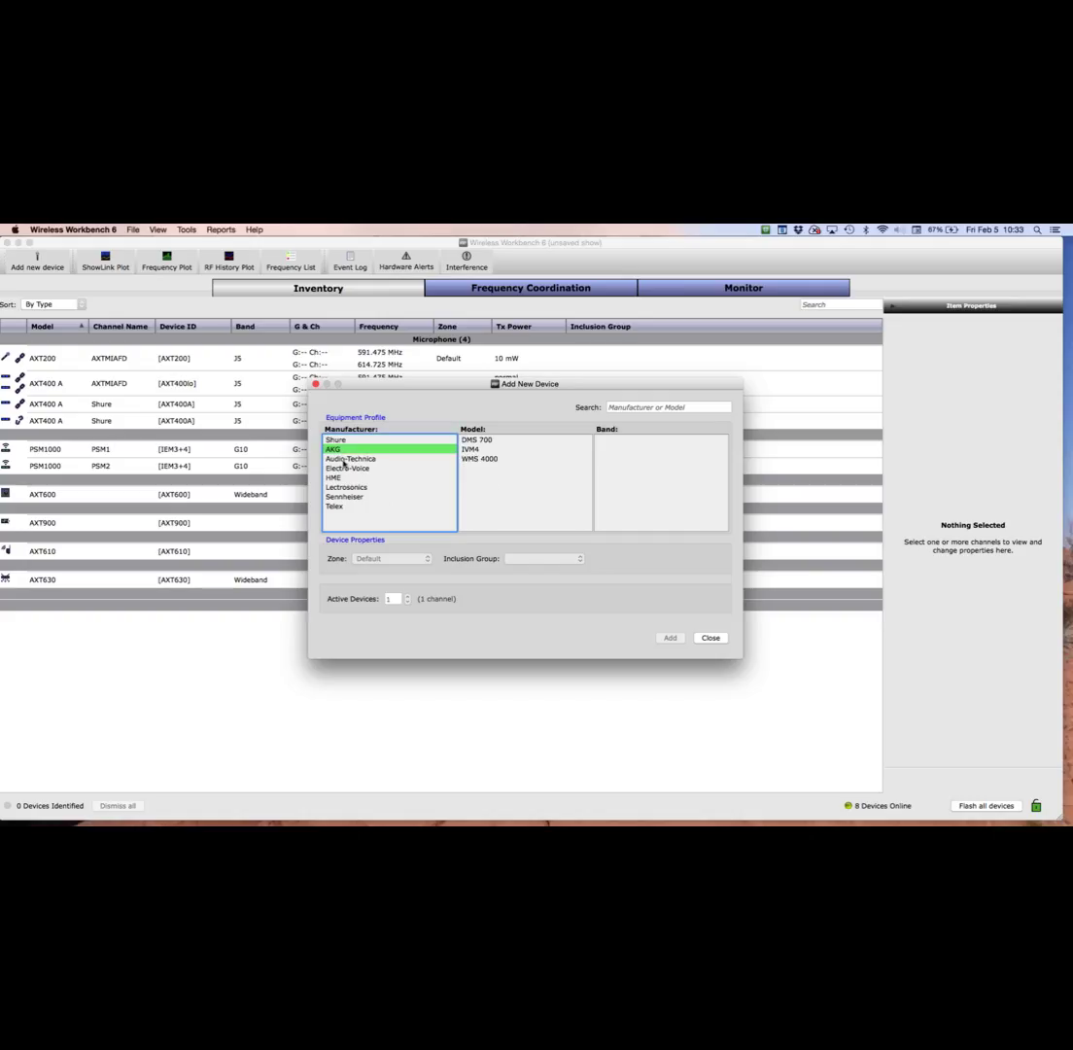
pyautogui.click(343, 460)
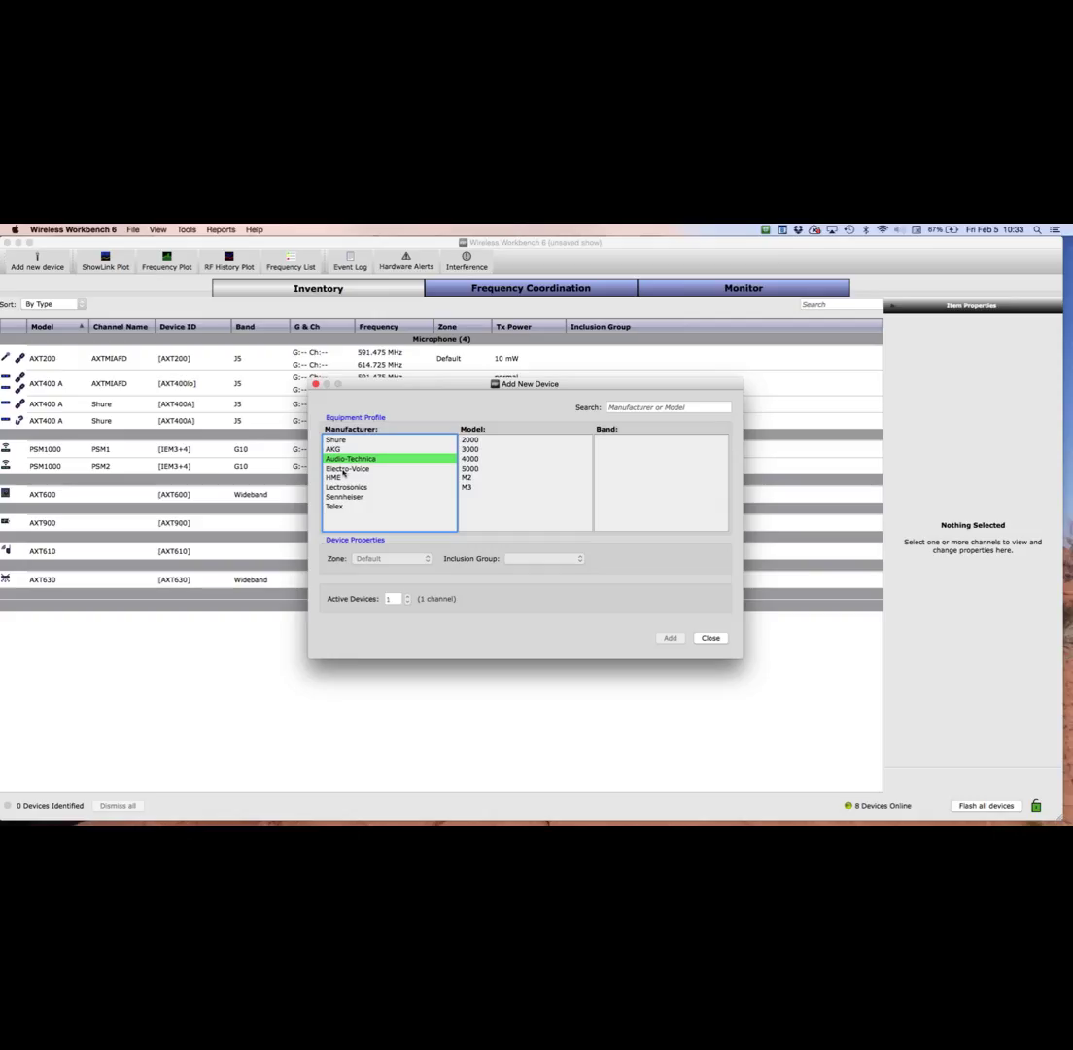
pyautogui.click(342, 468)
pyautogui.click(338, 480)
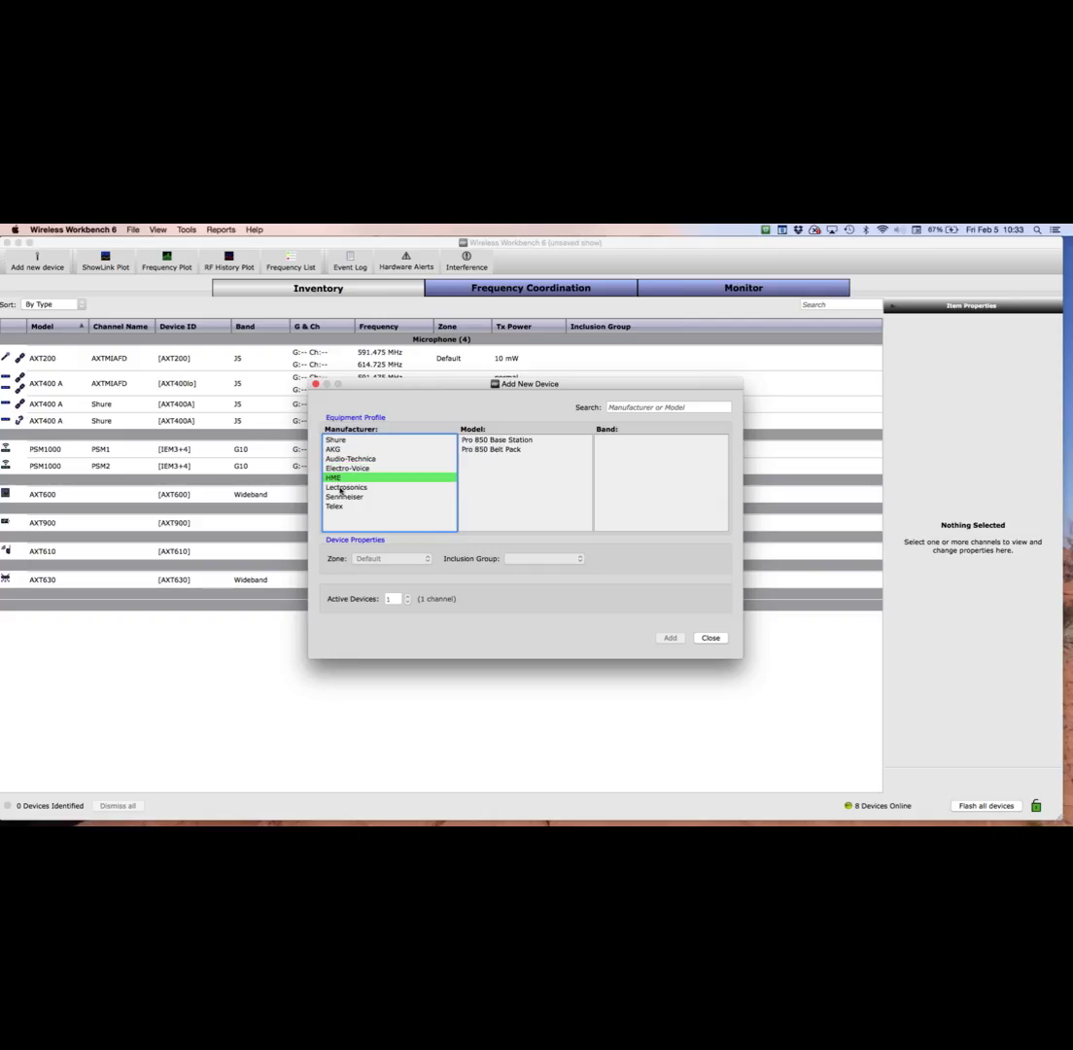
pyautogui.click(339, 486)
pyautogui.click(340, 498)
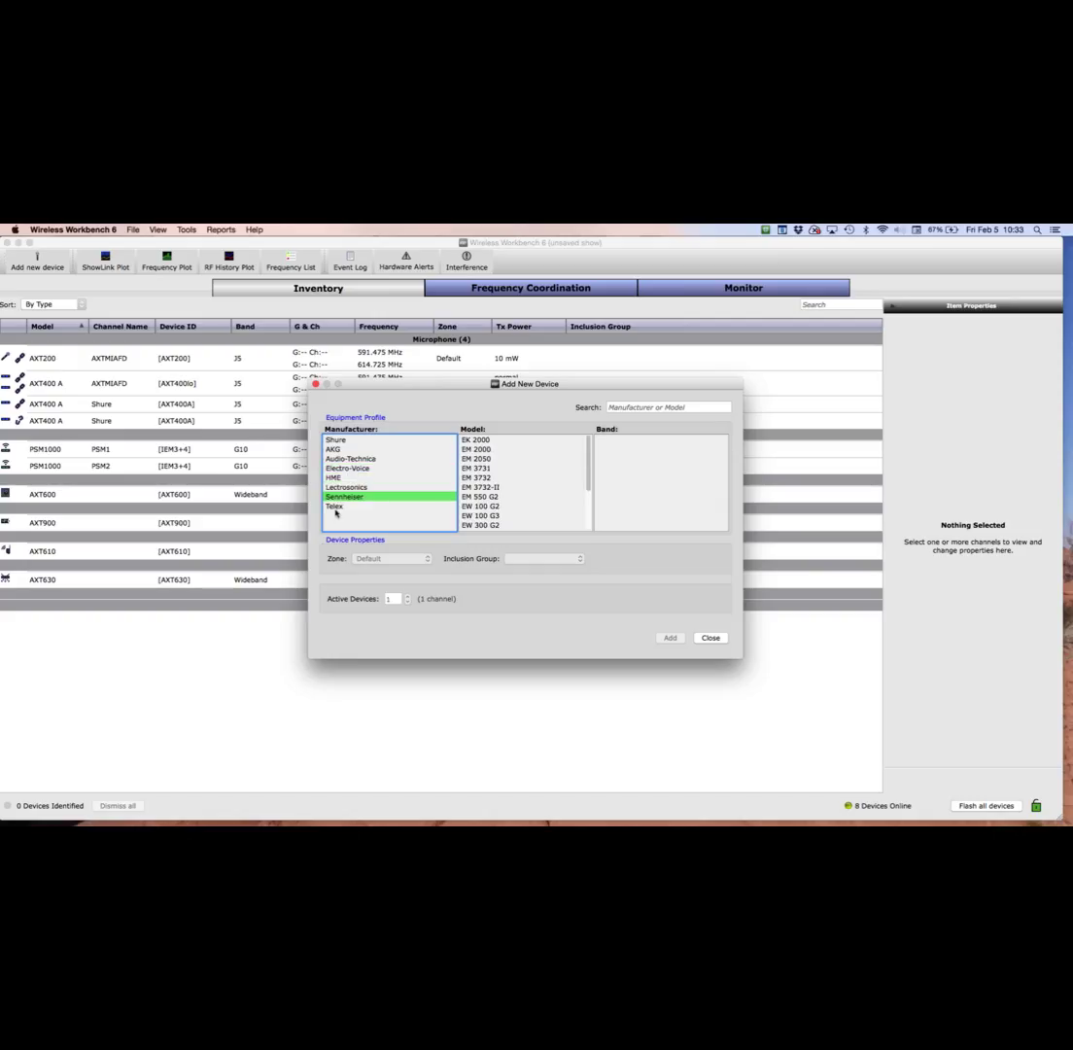
pyautogui.click(336, 506)
# Add two active Shure BLX4R devices in band K12 to the inventory
pyautogui.click(343, 442)
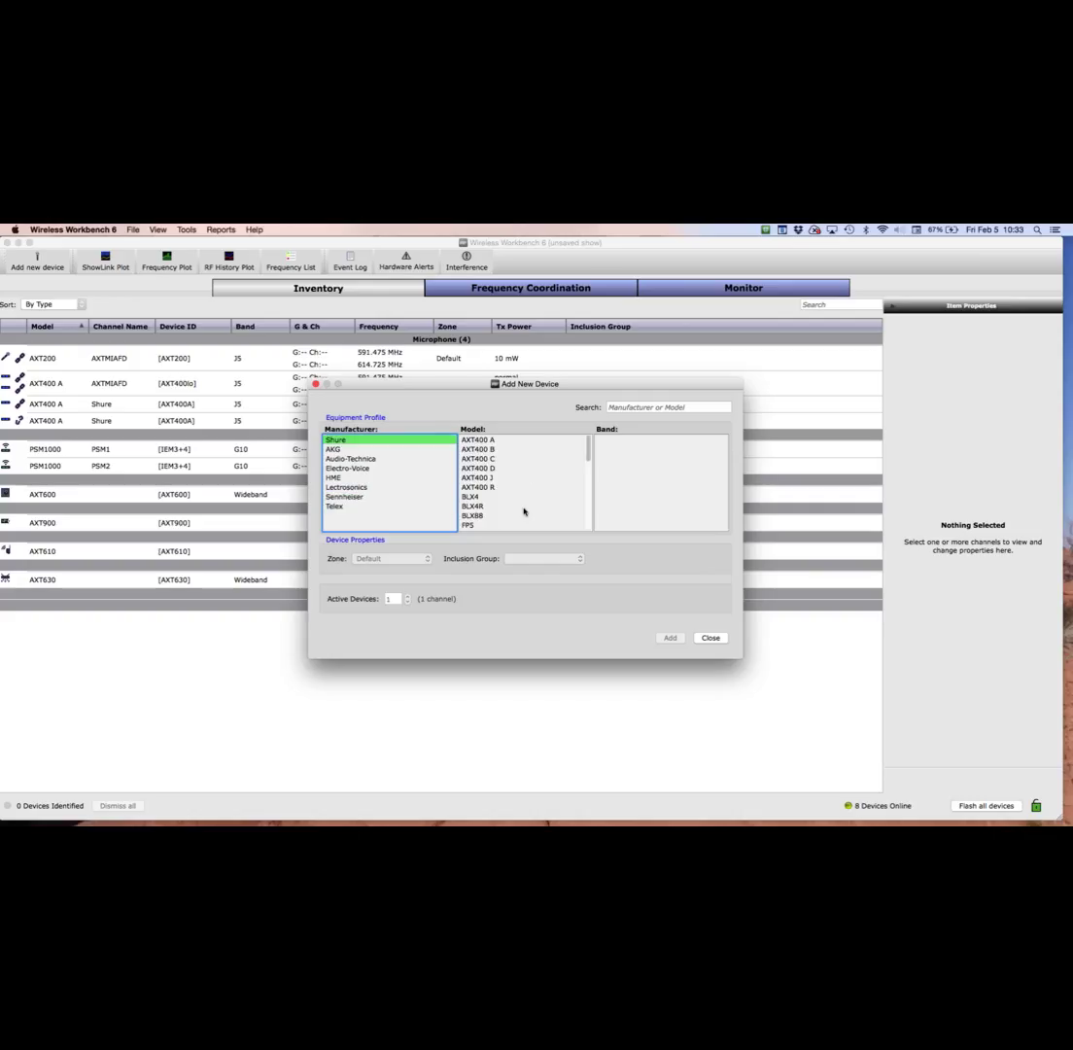
pyautogui.scroll(-3, 524, 513)
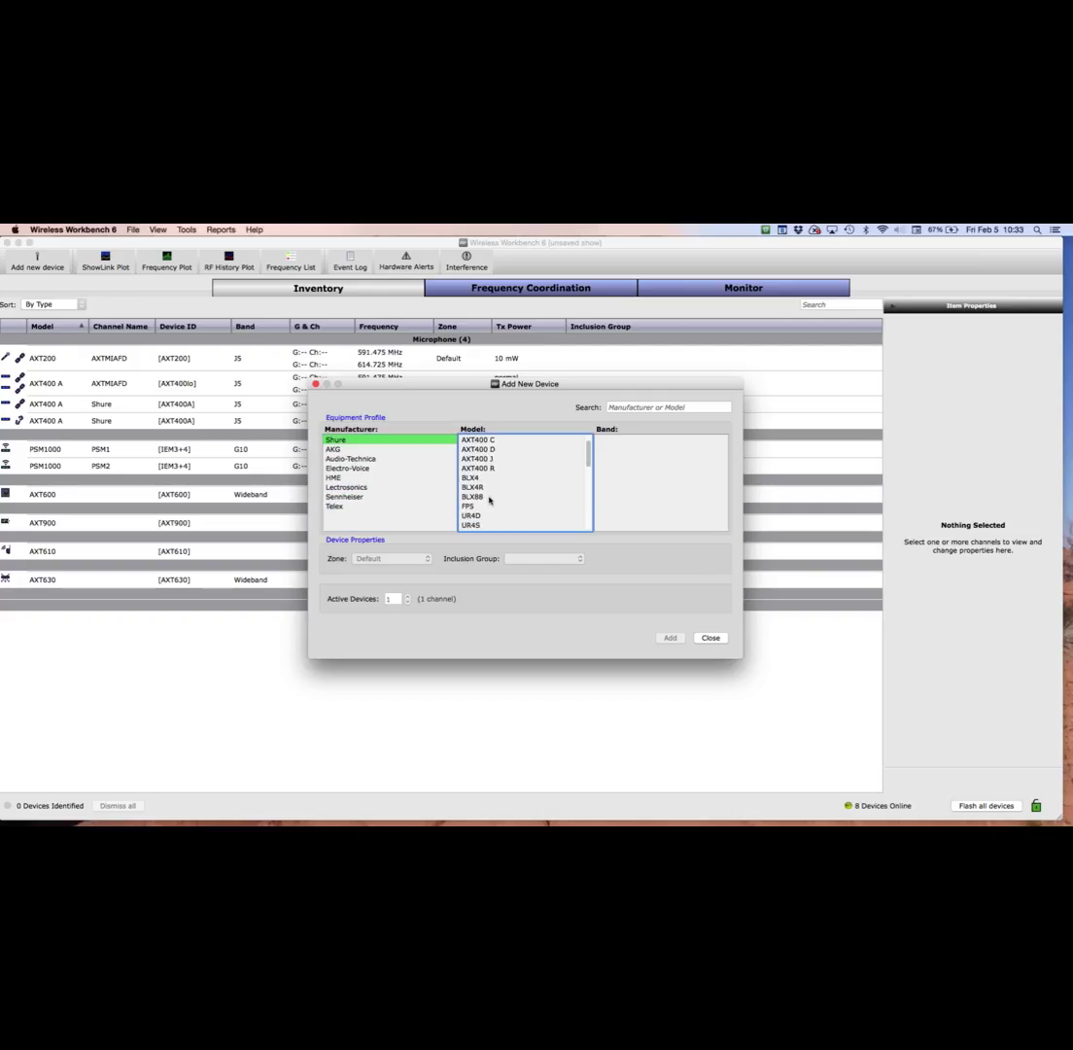
pyautogui.click(476, 488)
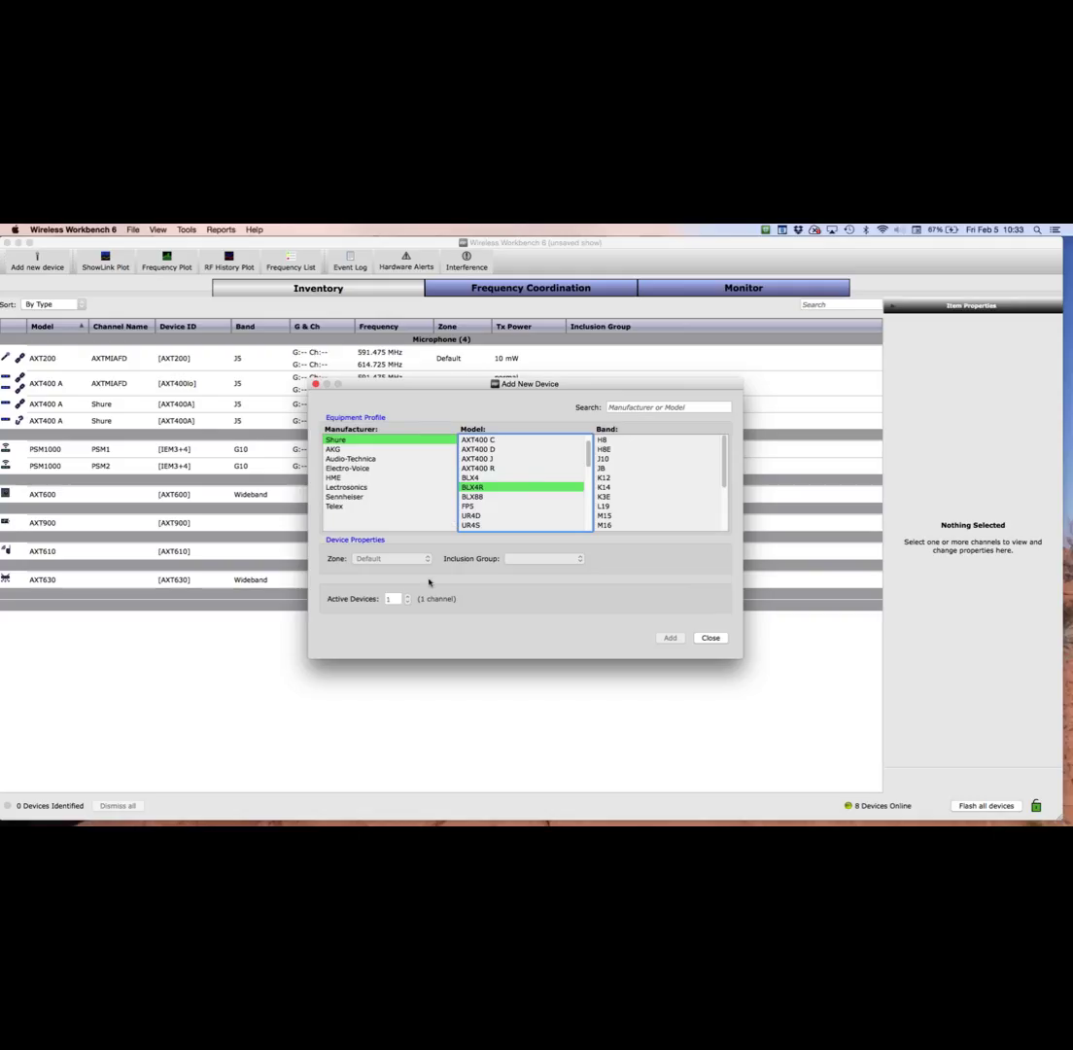
pyautogui.click(608, 480)
pyautogui.click(408, 595)
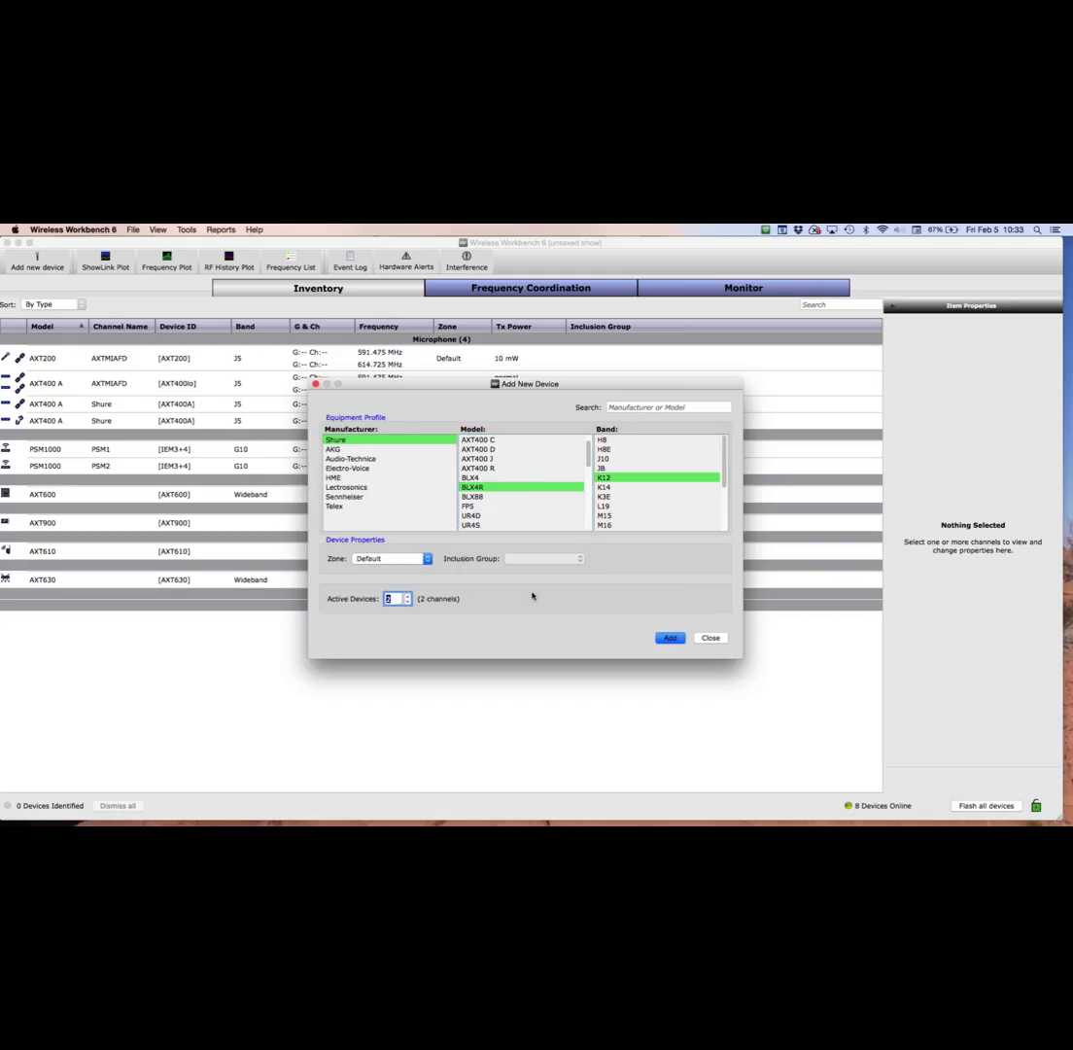
pyautogui.click(672, 639)
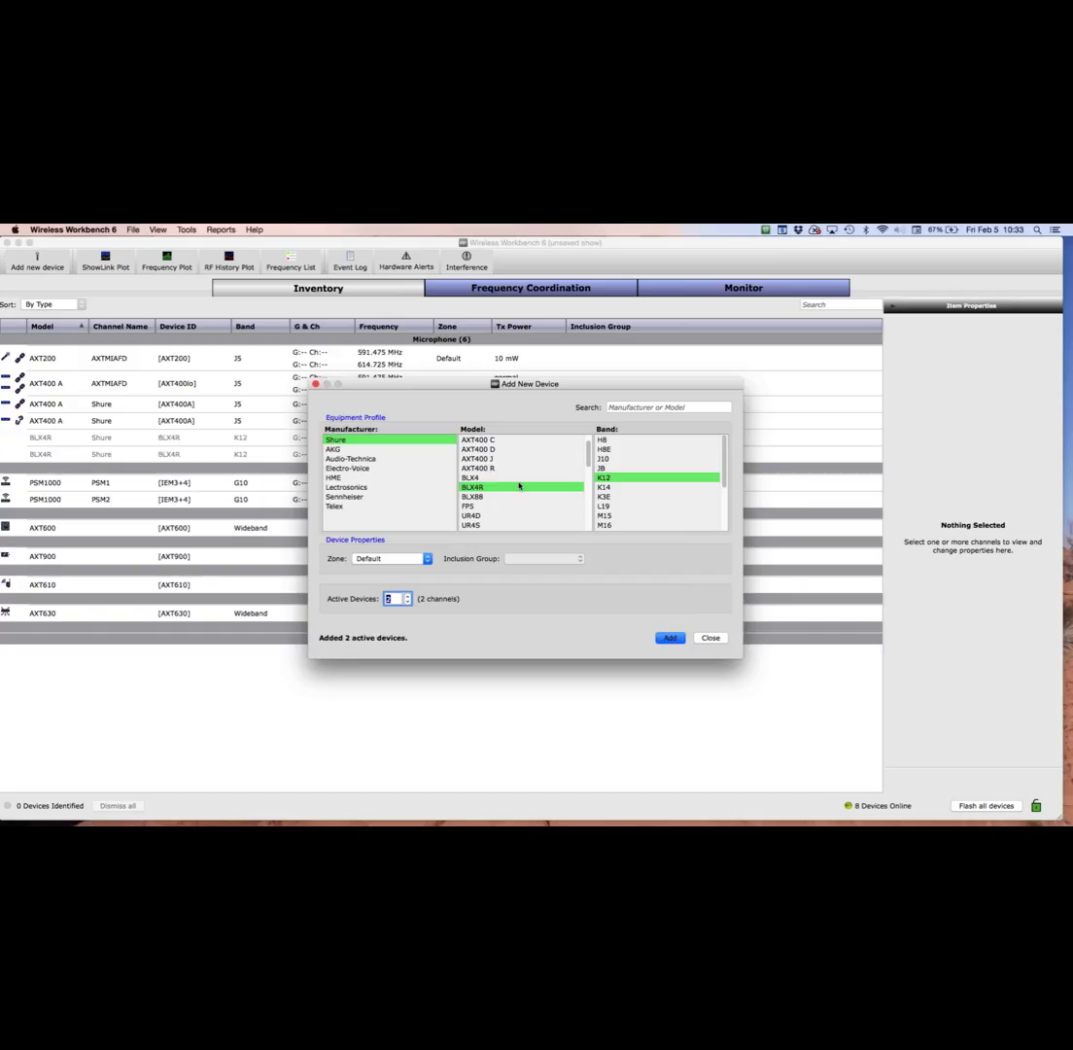
# Add four active Shure SLX devices in band L4 to the inventory and finish adding devices
pyautogui.scroll(-5, 519, 486)
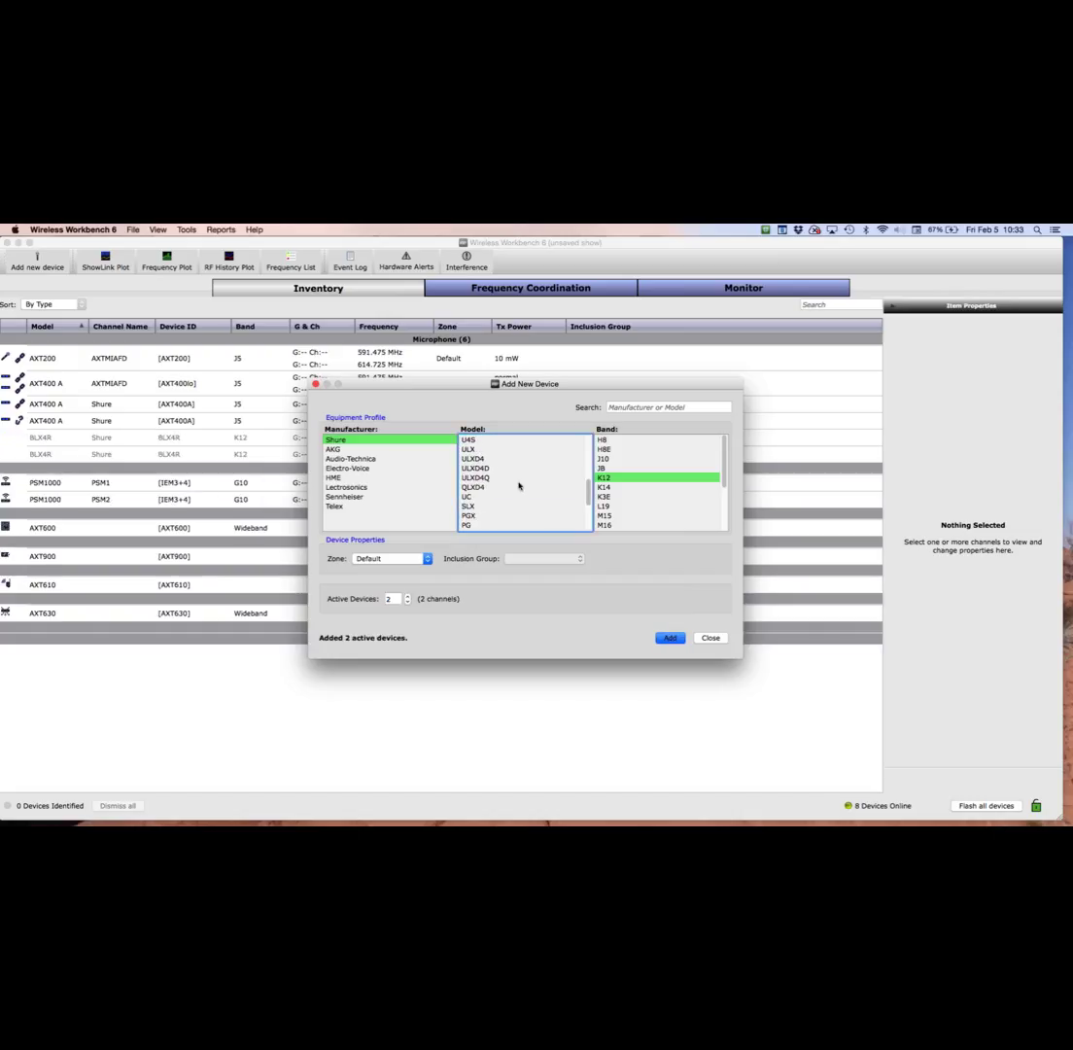
pyautogui.scroll(-1, 519, 486)
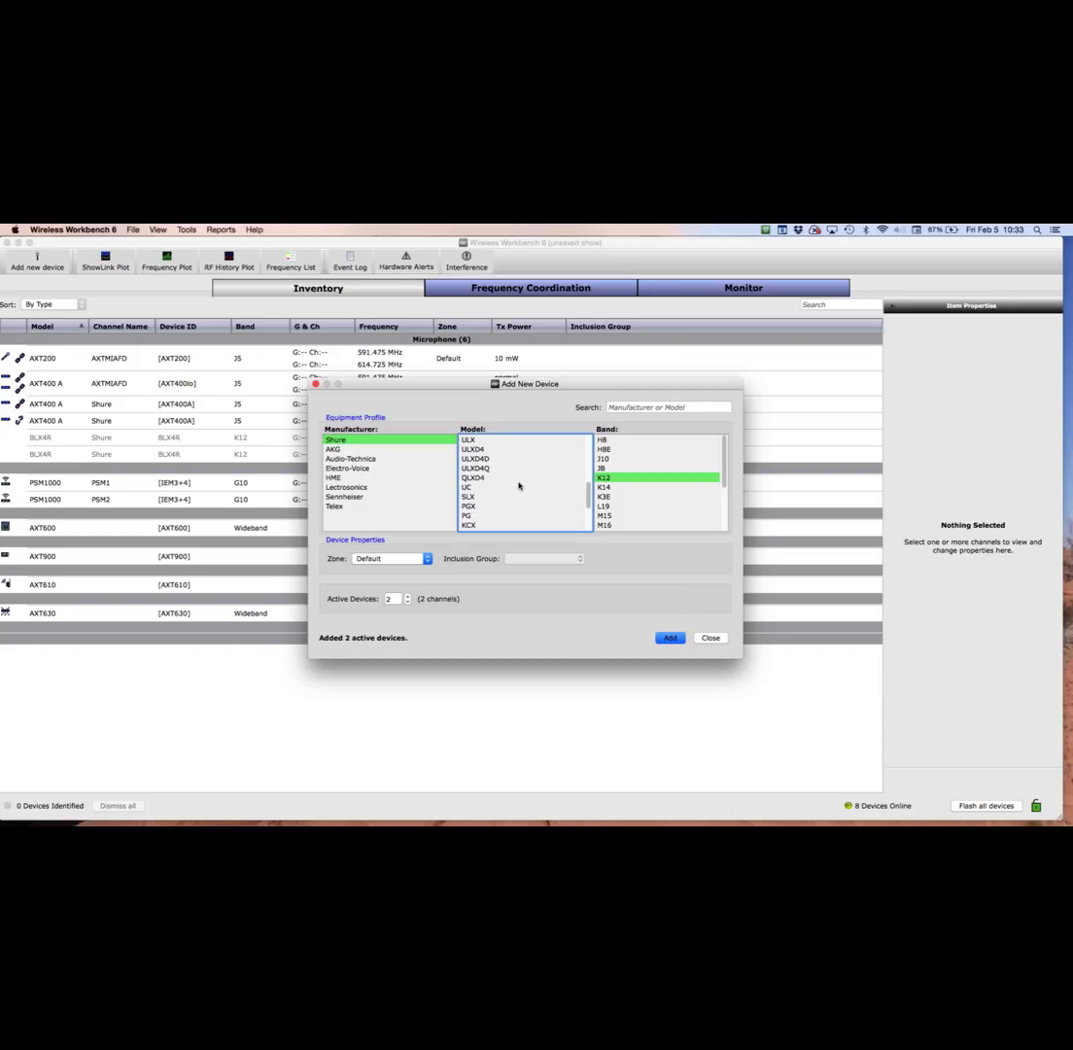
pyautogui.click(469, 497)
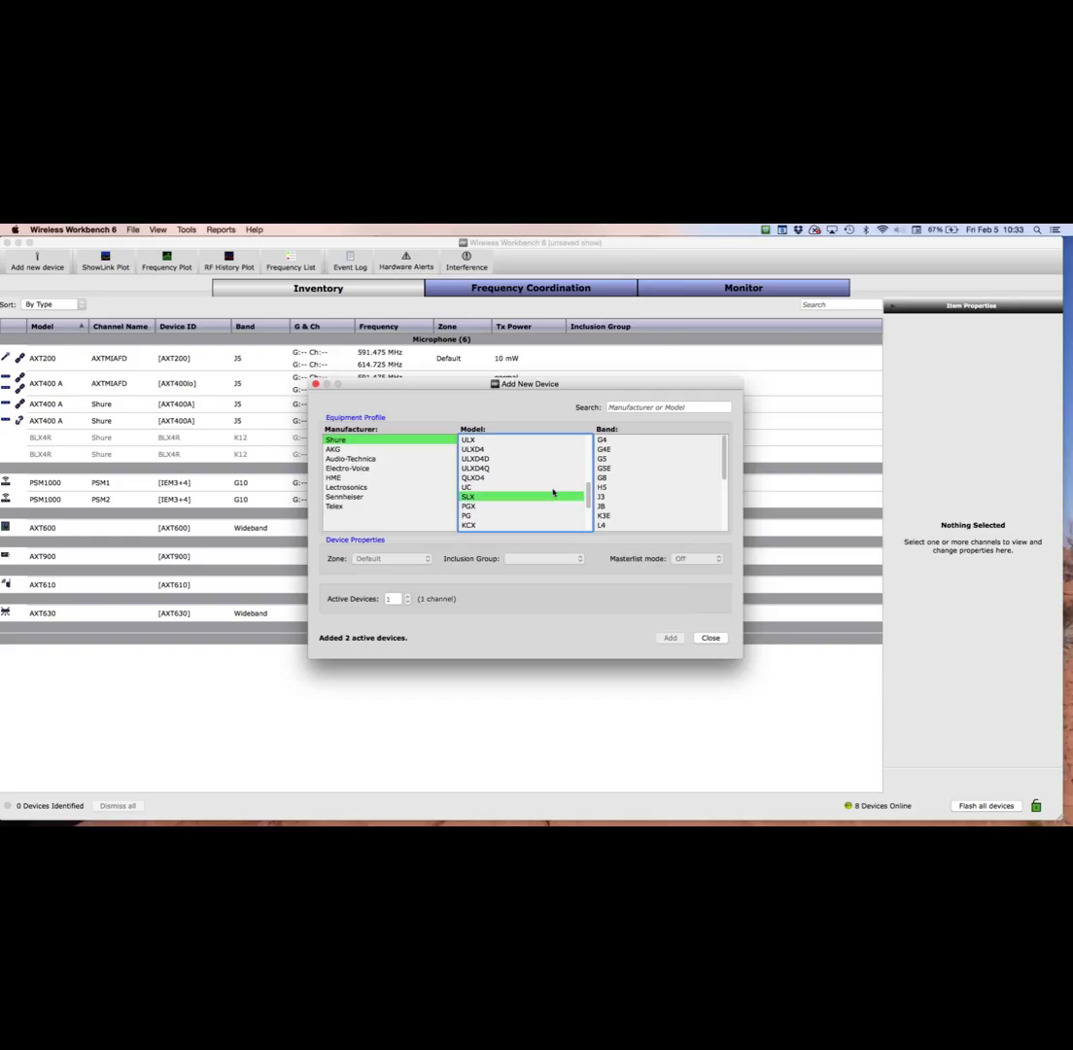
pyautogui.click(601, 525)
pyautogui.click(407, 595)
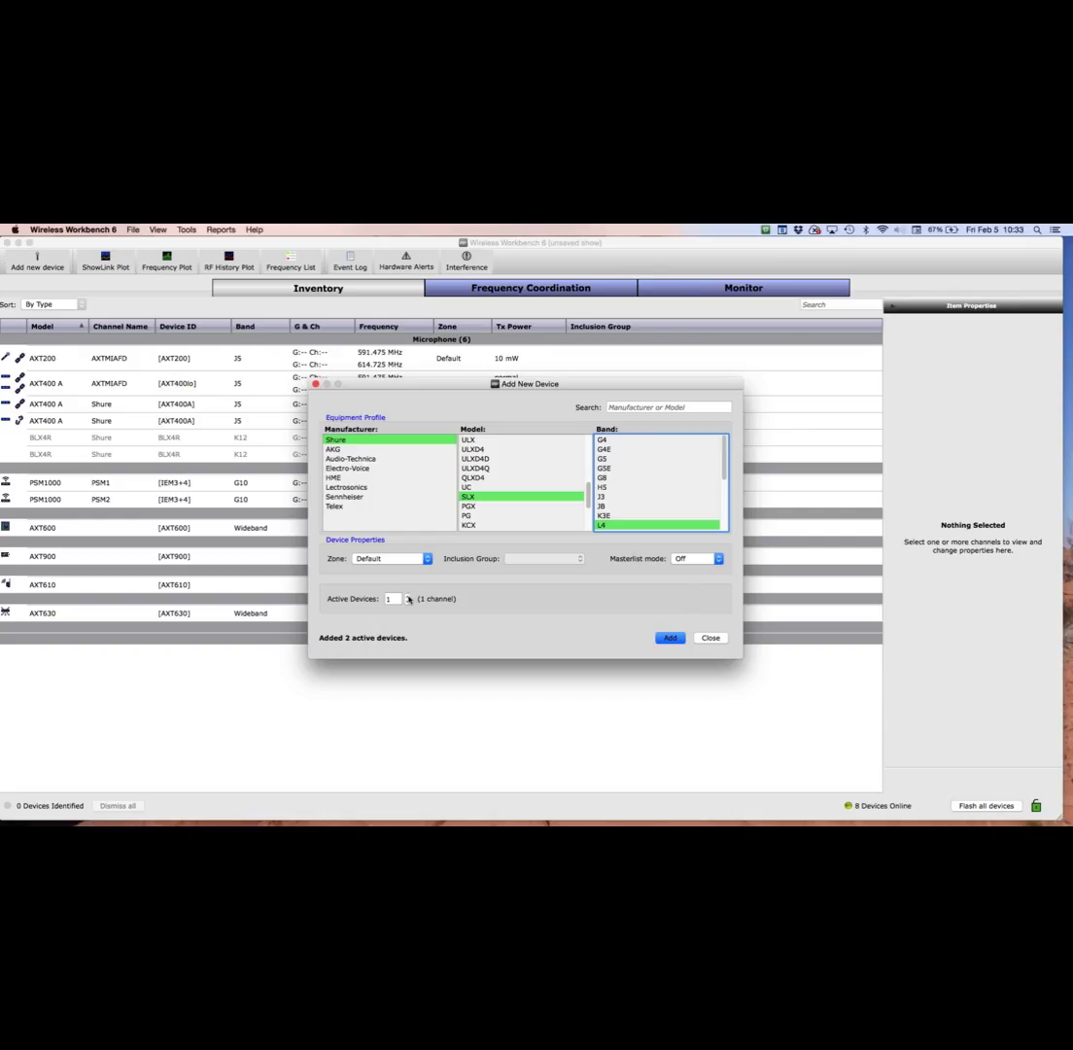
pyautogui.click(408, 595)
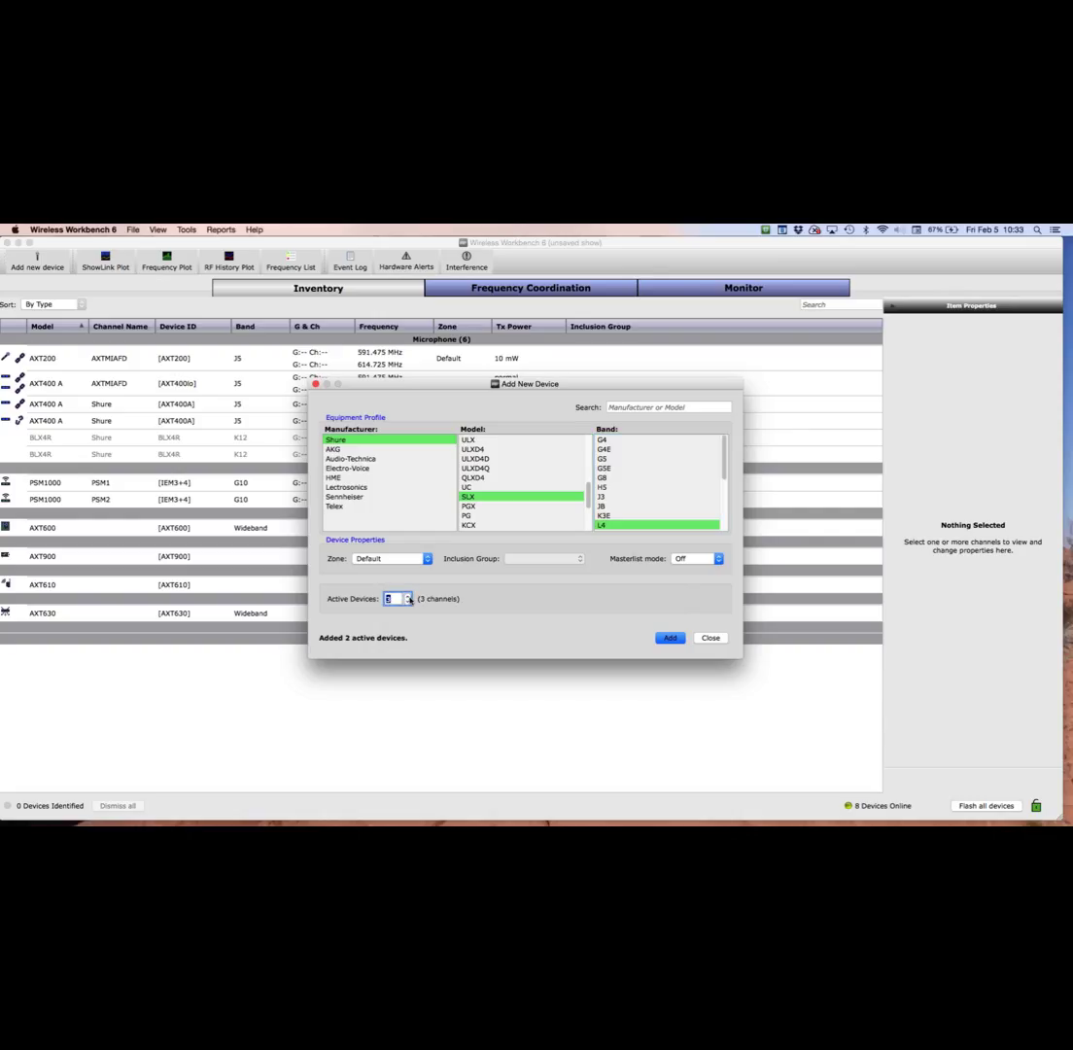
pyautogui.click(670, 638)
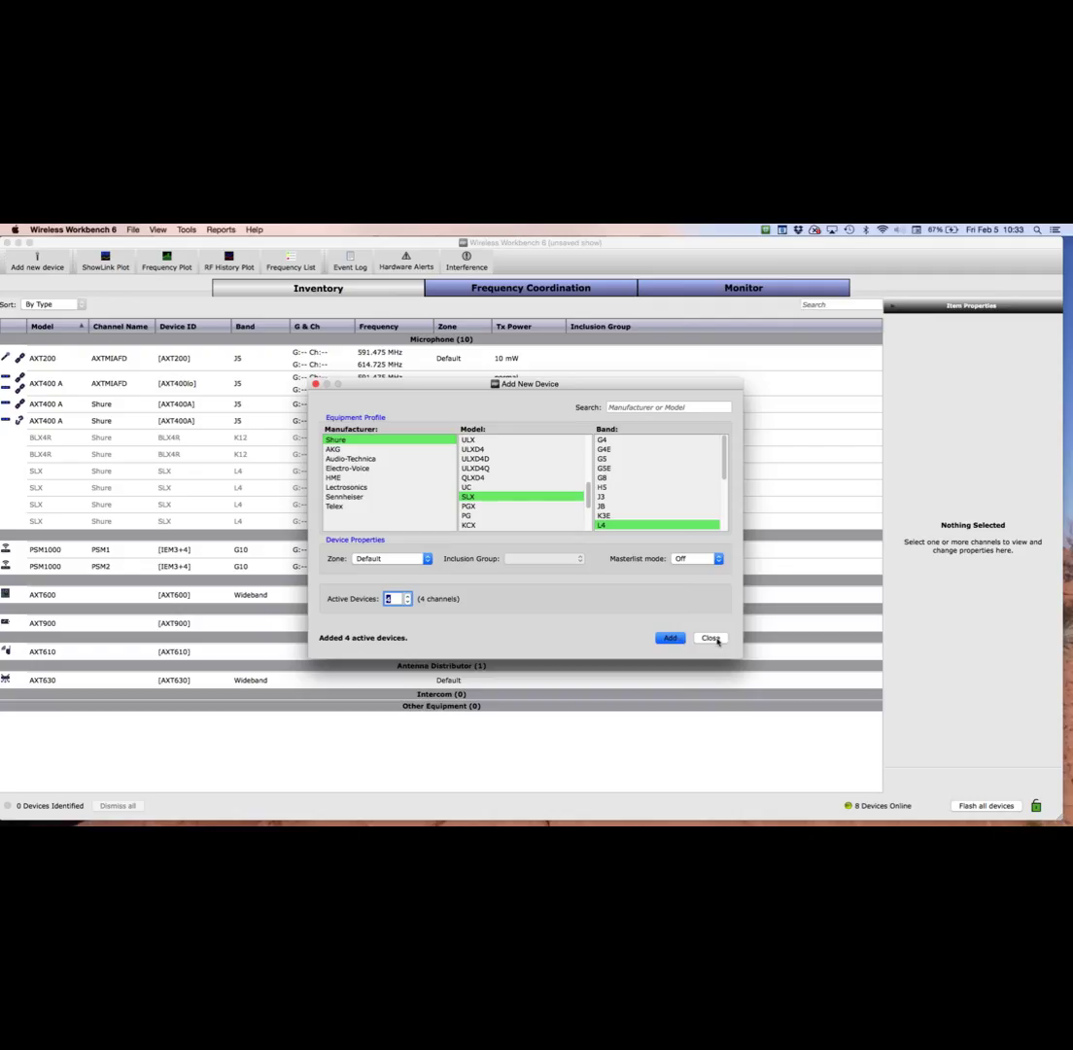
pyautogui.click(711, 638)
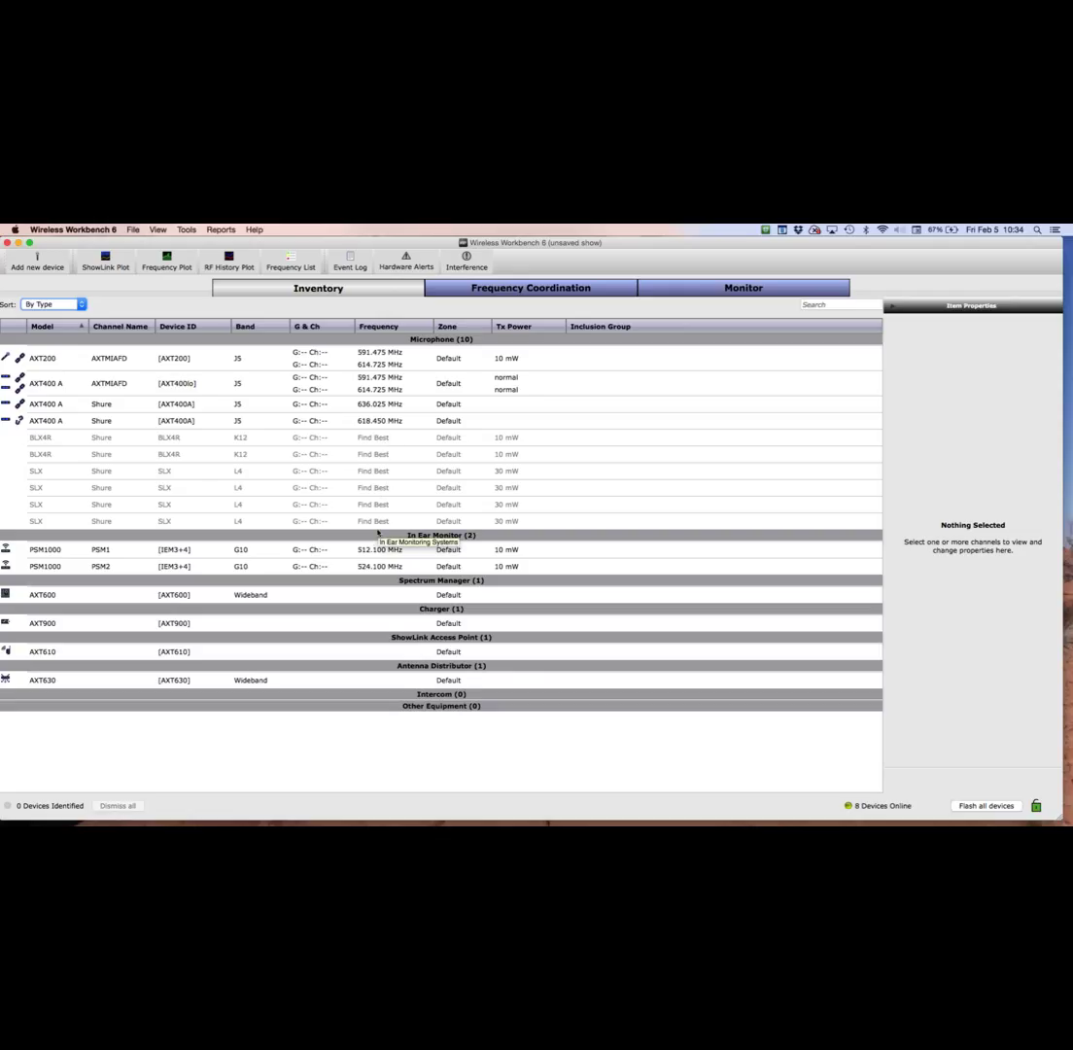
# Rename the channels of the two BLX4R devices as Pastor and Cantante, in list order
pyautogui.doubleClick(103, 439)
pyautogui.write('Pad')
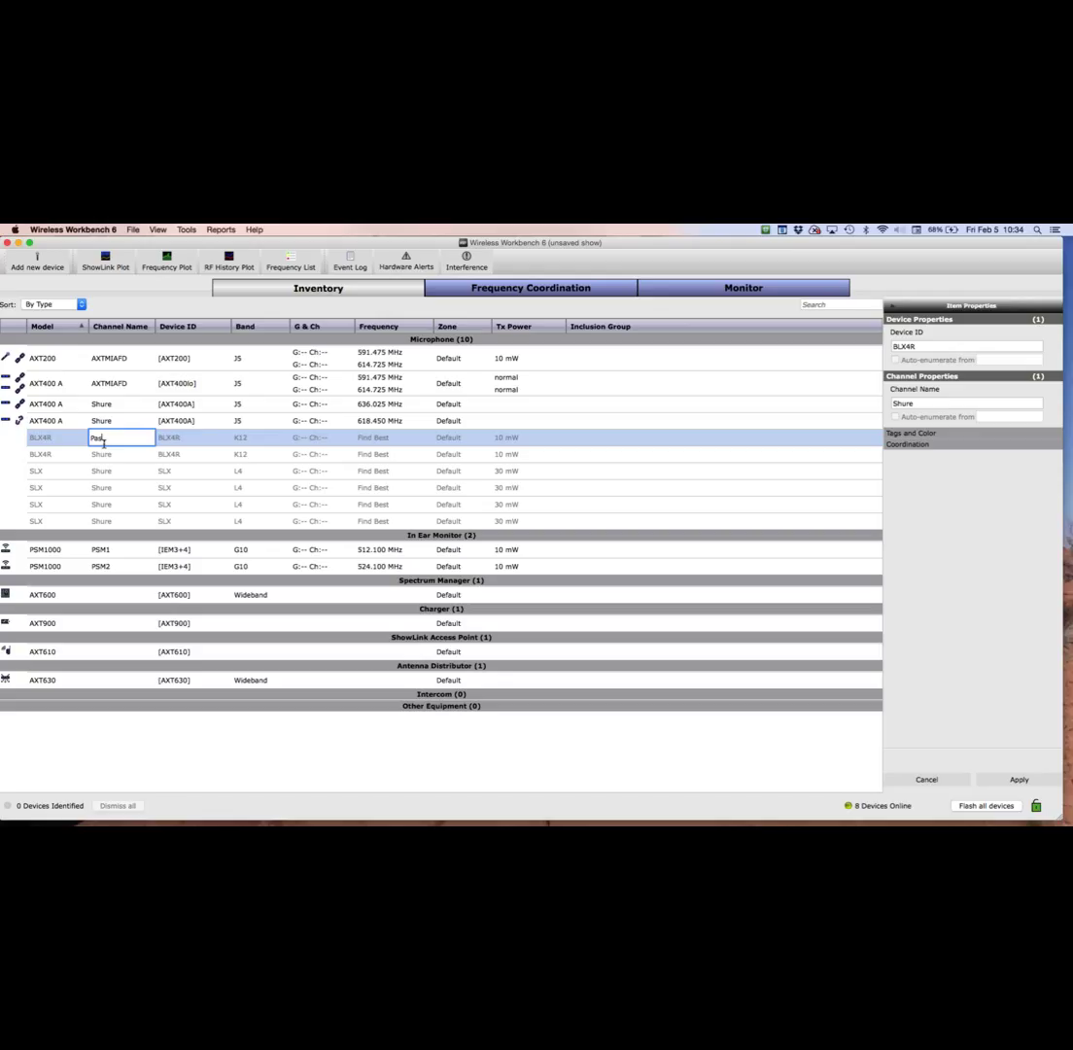
pyautogui.write('tor')
pyautogui.doubleClick(110, 455)
pyautogui.write('Cant')
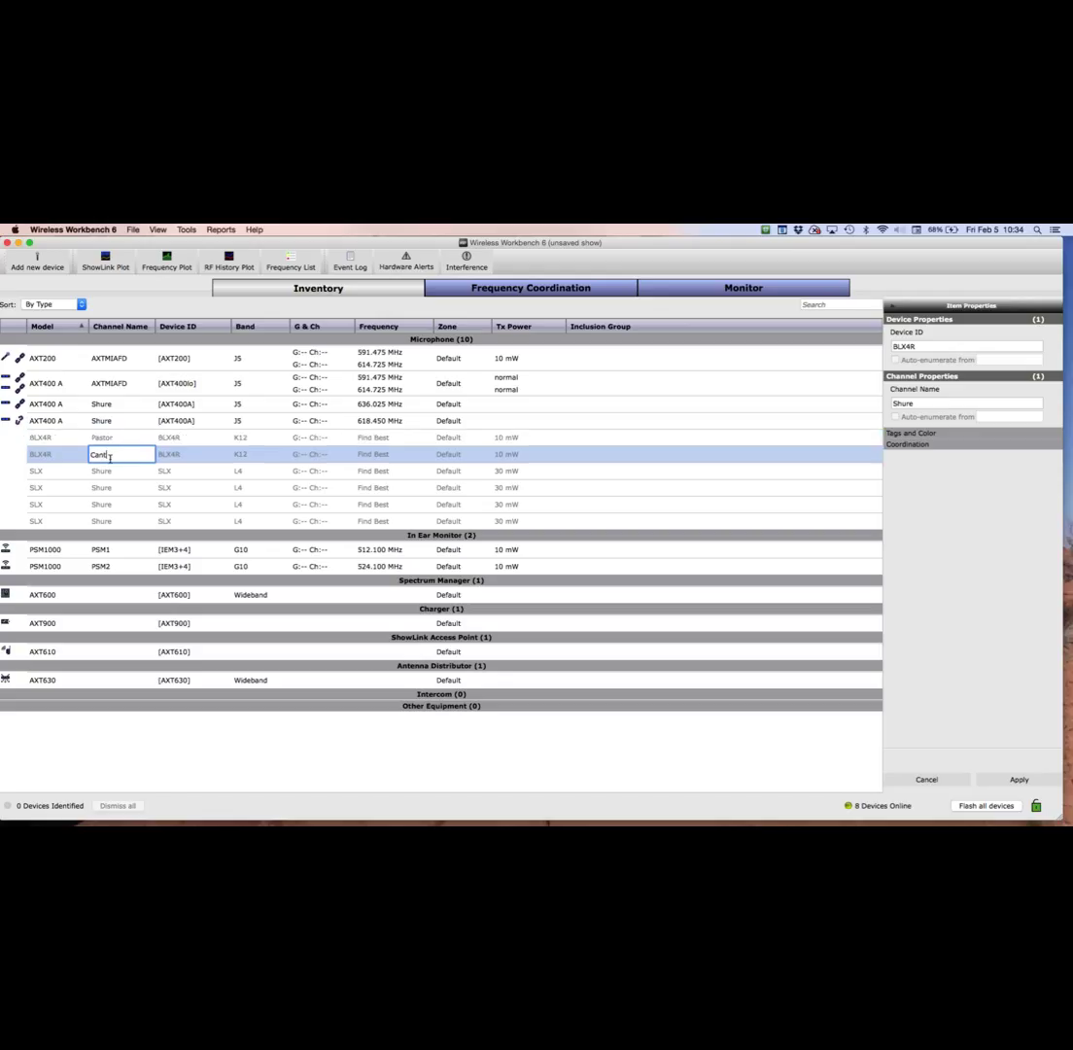
pyautogui.write('ante')
# Rename the channels of the first two SLX devices as Sala01 and Sala2, in list order
pyautogui.click(113, 474)
pyautogui.click(113, 473)
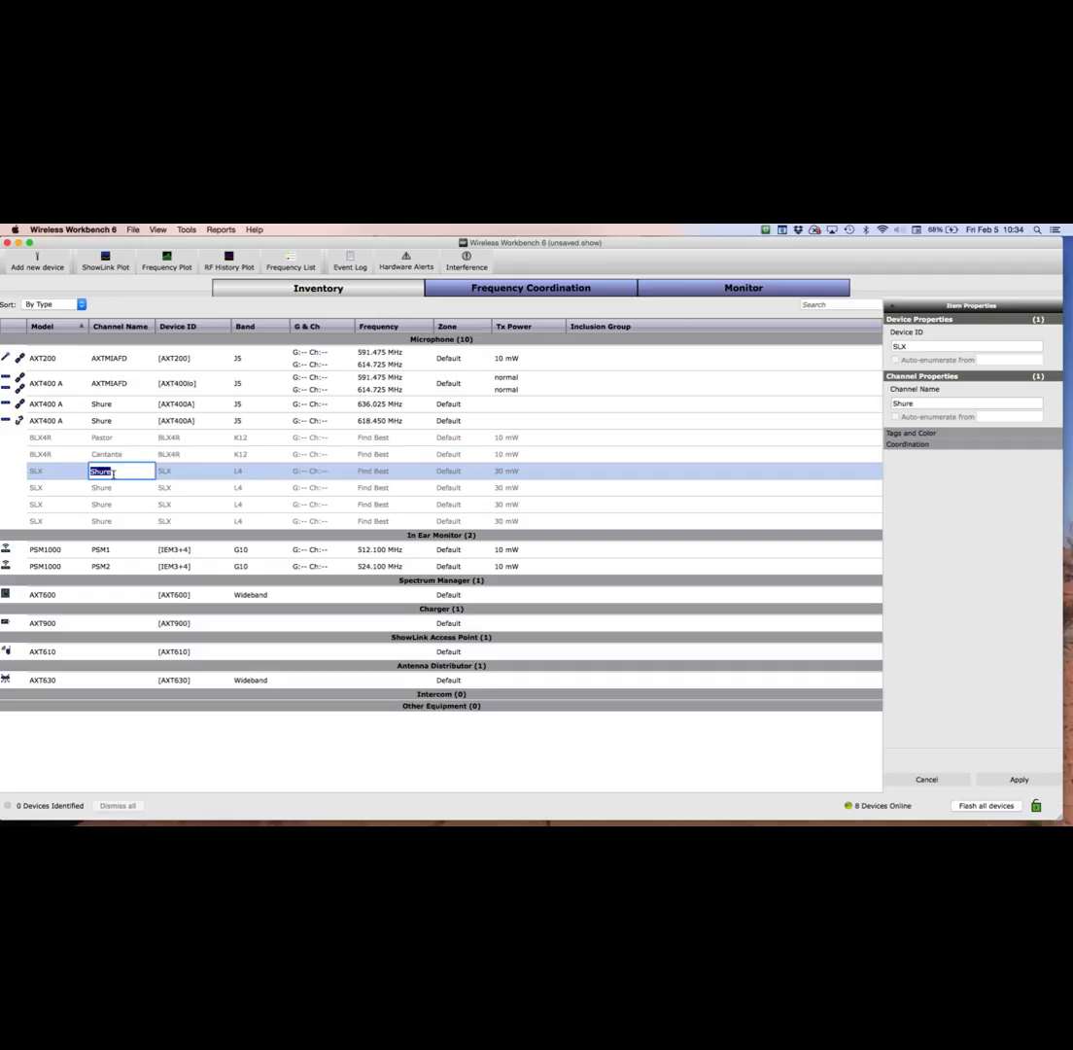
pyautogui.write('Sala01')
pyautogui.click(107, 489)
pyautogui.click(107, 489)
pyautogui.write('S')
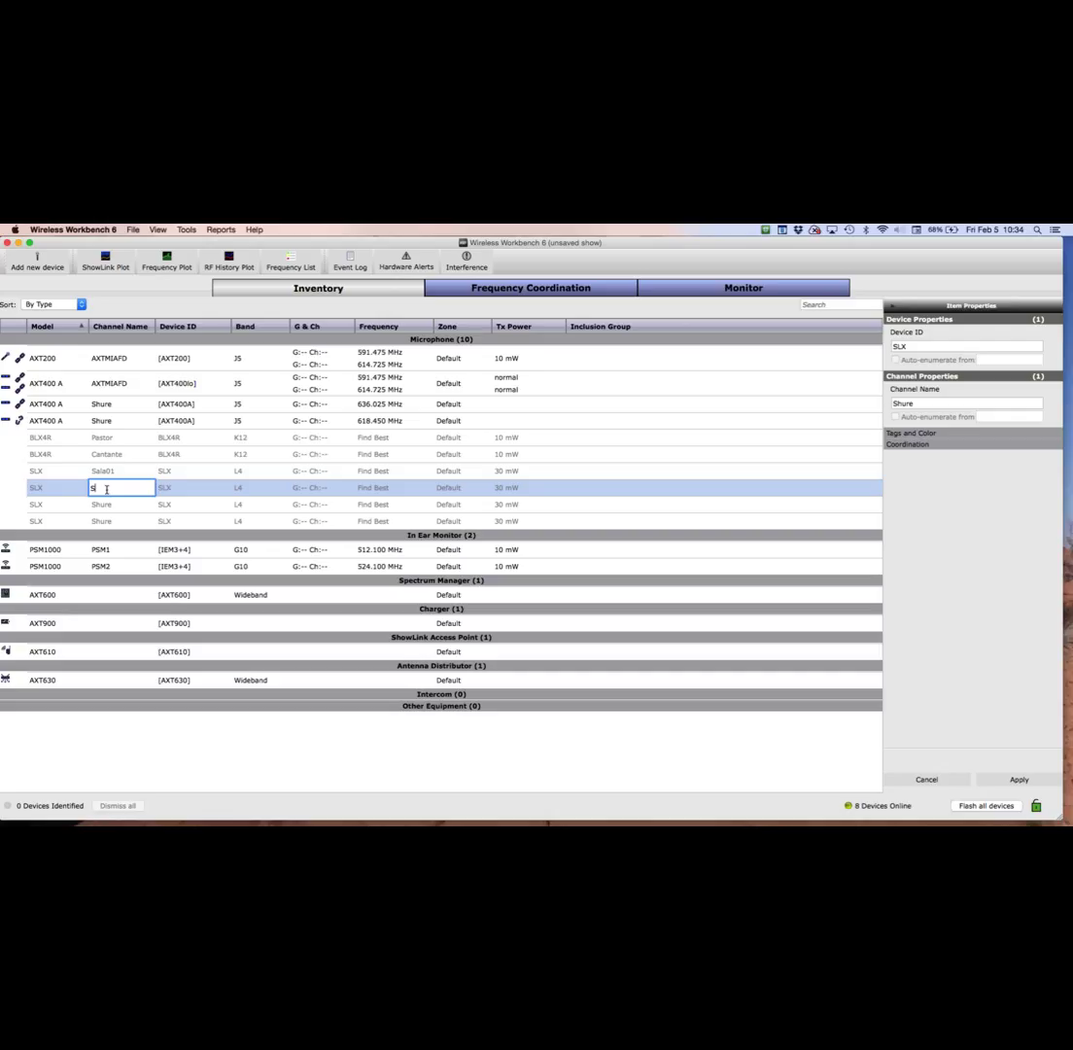
pyautogui.write('ala02')
pyautogui.press('Return')
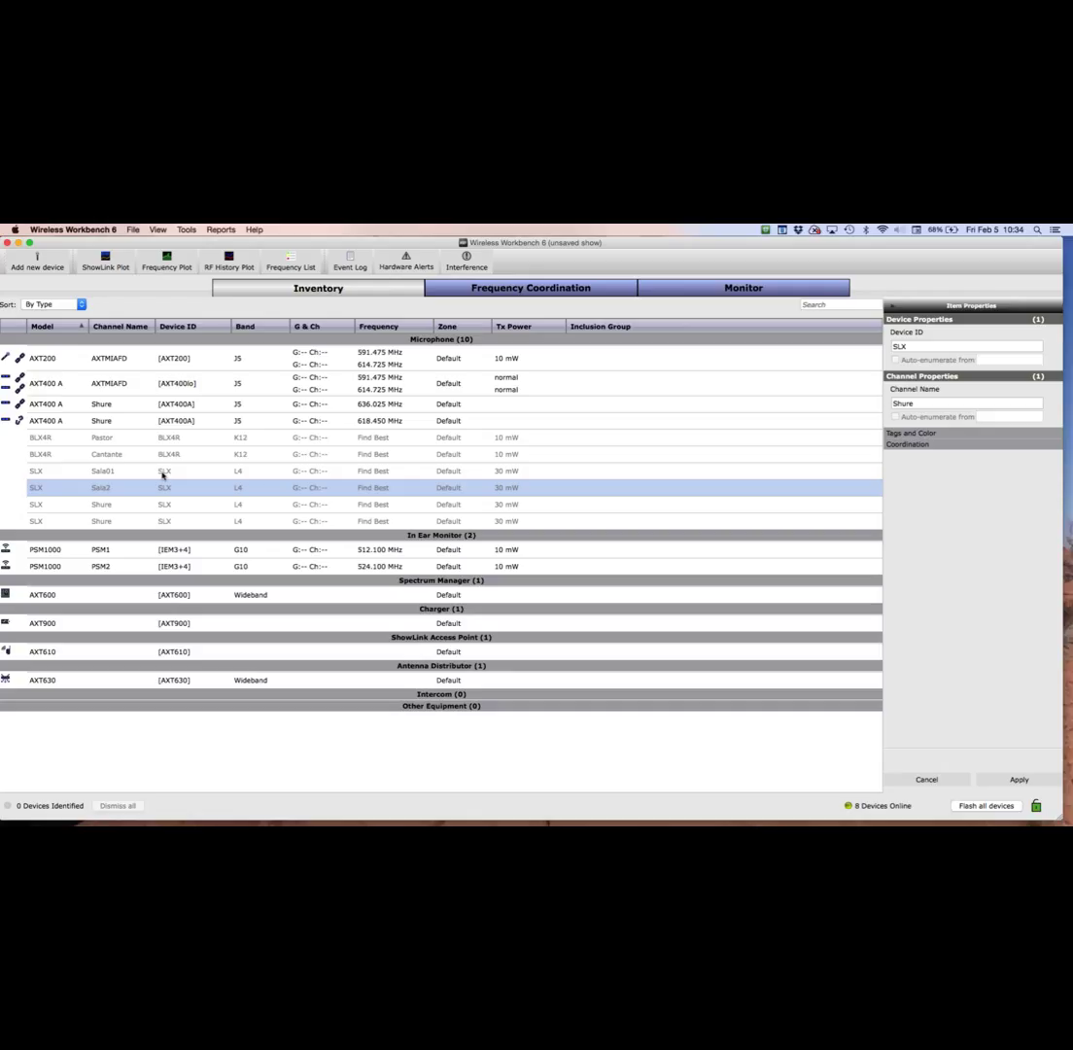
# Rename the channel of the AXT400 A device with ID AXT400lo as AxientAN
pyautogui.doubleClick(113, 387)
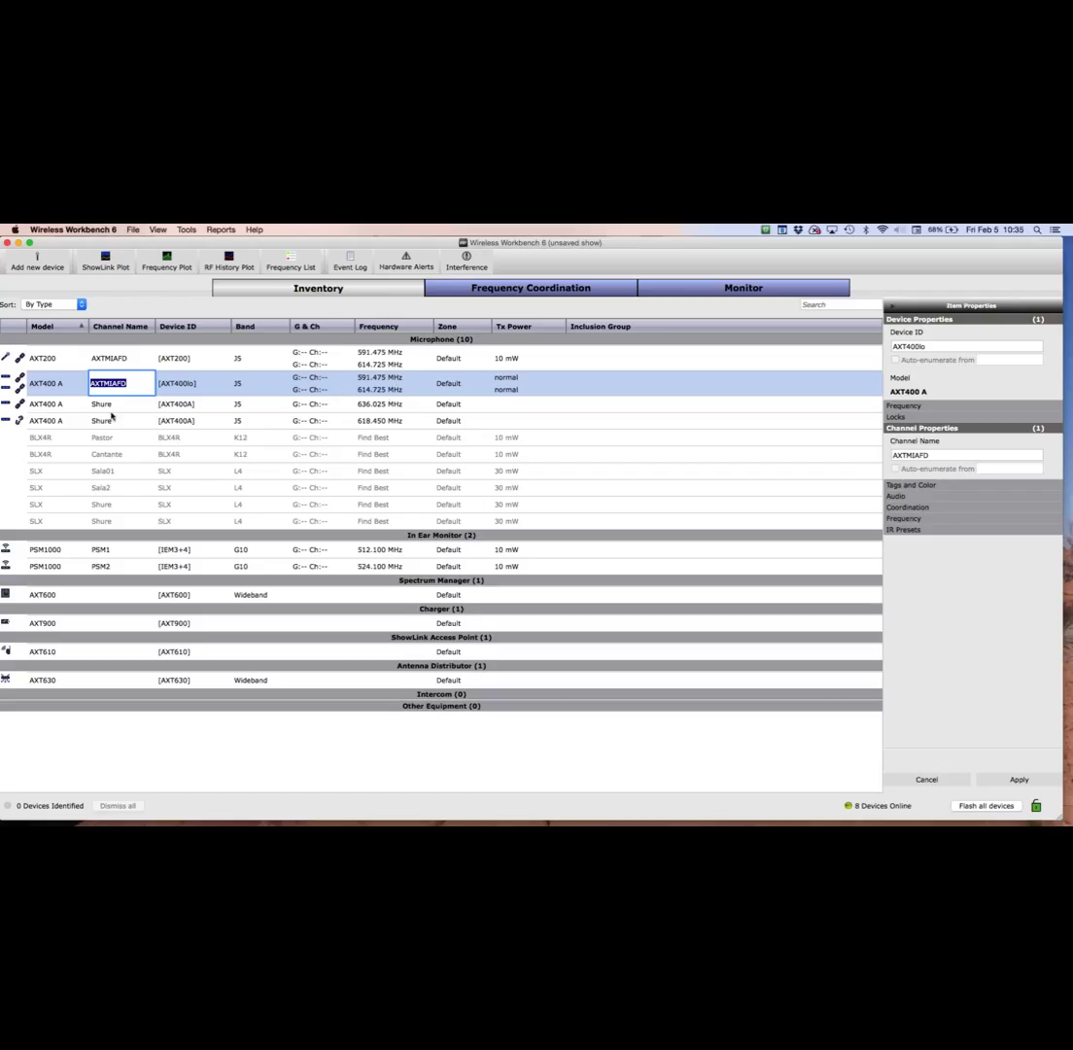
pyautogui.write('Axient Ad')
pyautogui.press('BackSpace')
pyautogui.write('N')
pyautogui.press('Return')
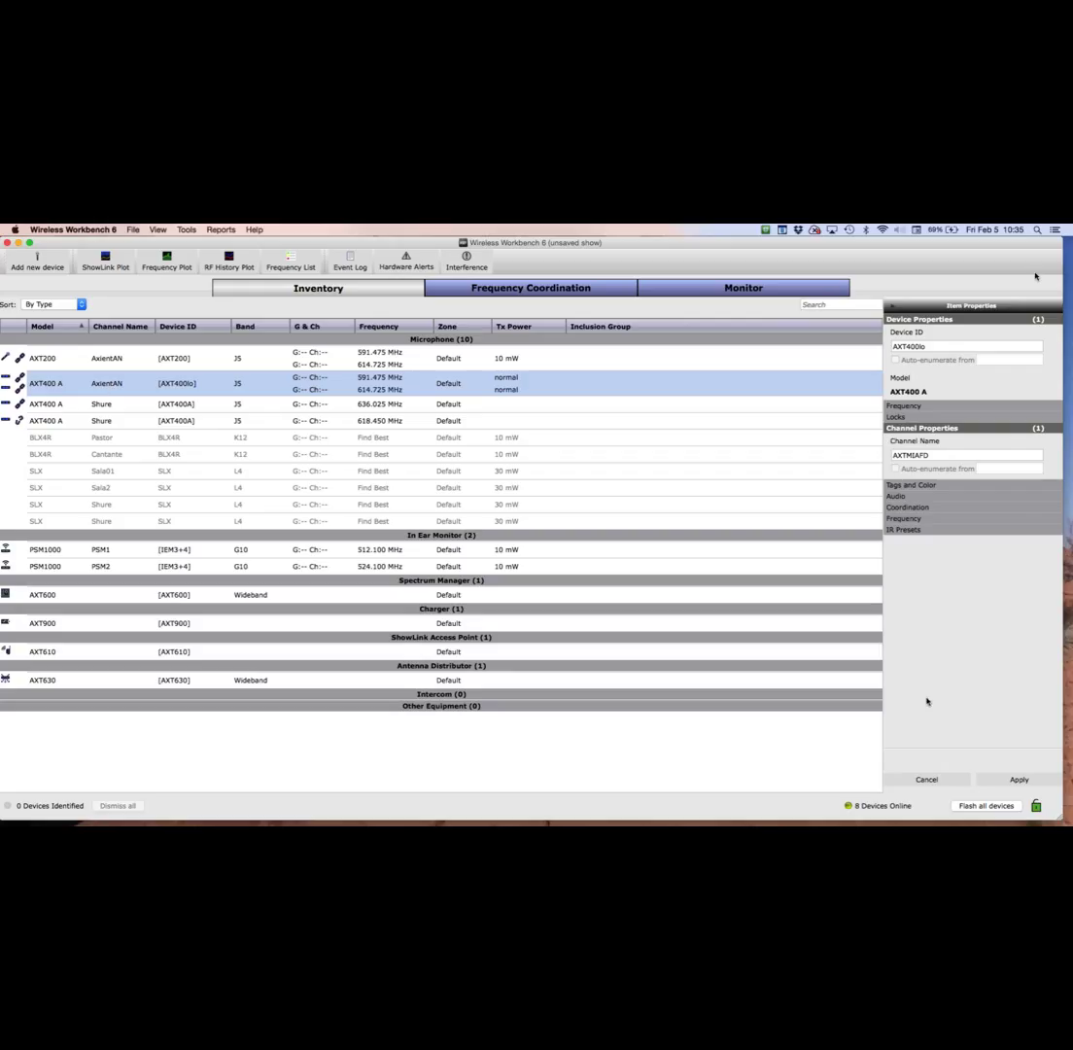
# Examine the AXT400lo device's tags and color, frequency band, lock and audio properties without changing them
pyautogui.click(889, 488)
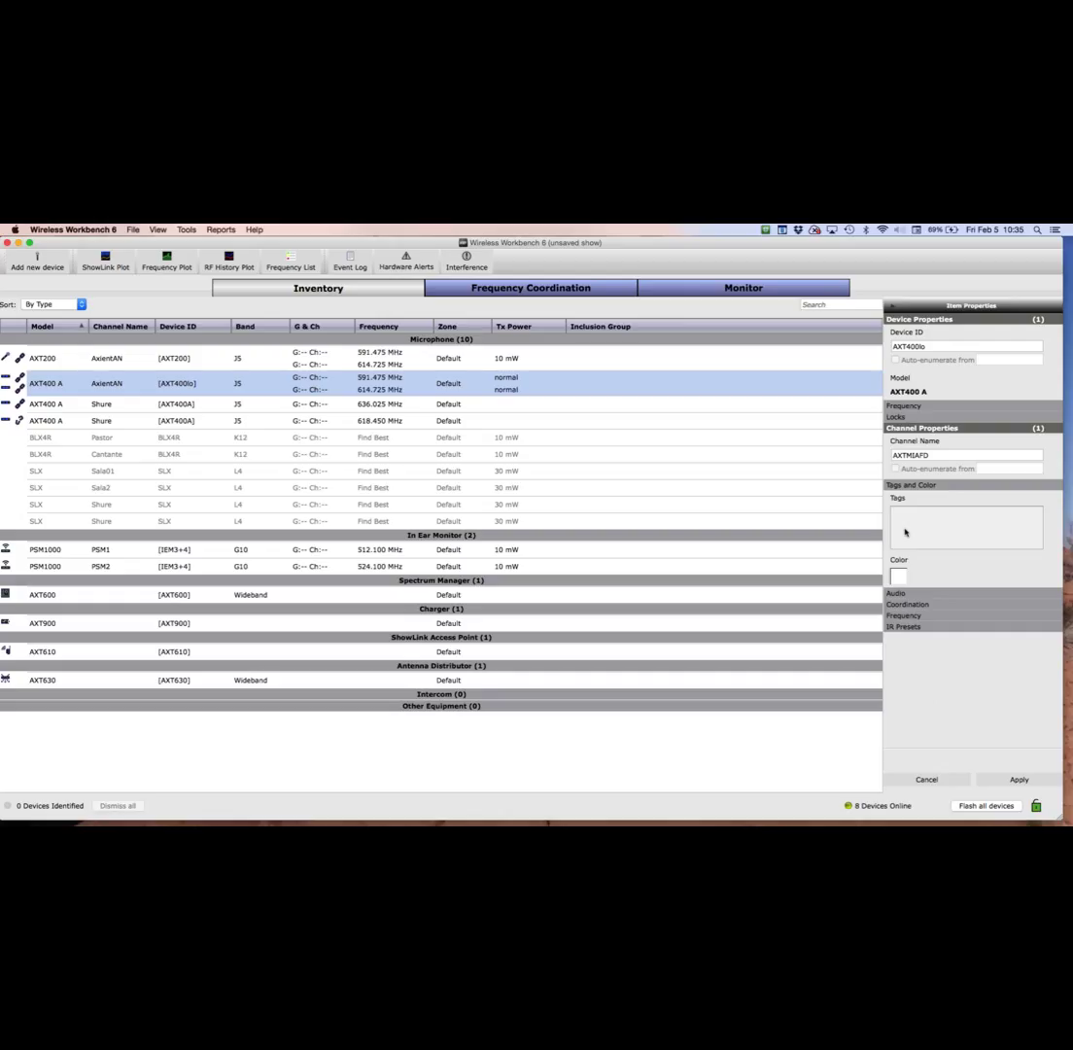
pyautogui.click(912, 532)
pyautogui.click(900, 578)
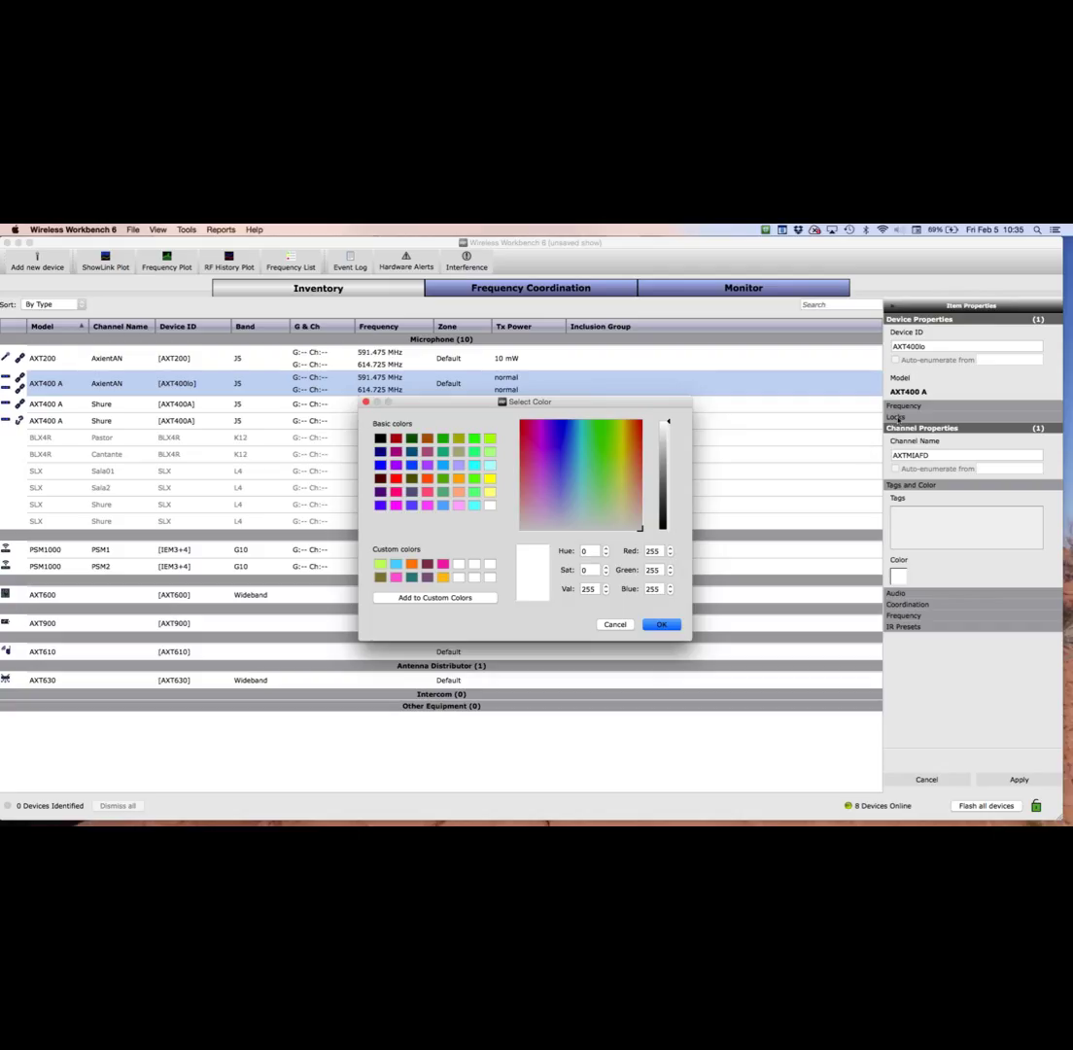
pyautogui.click(613, 625)
pyautogui.click(905, 407)
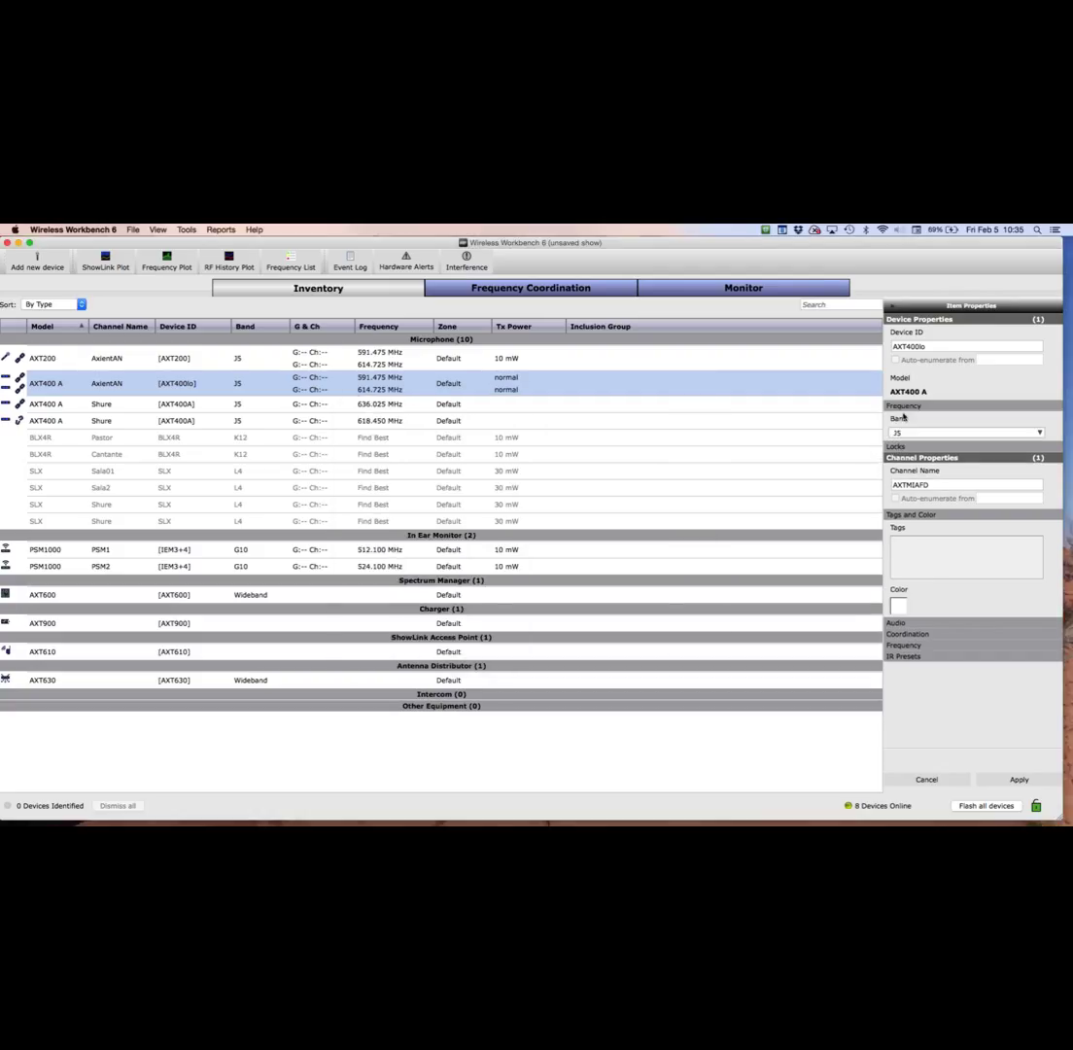
pyautogui.click(897, 447)
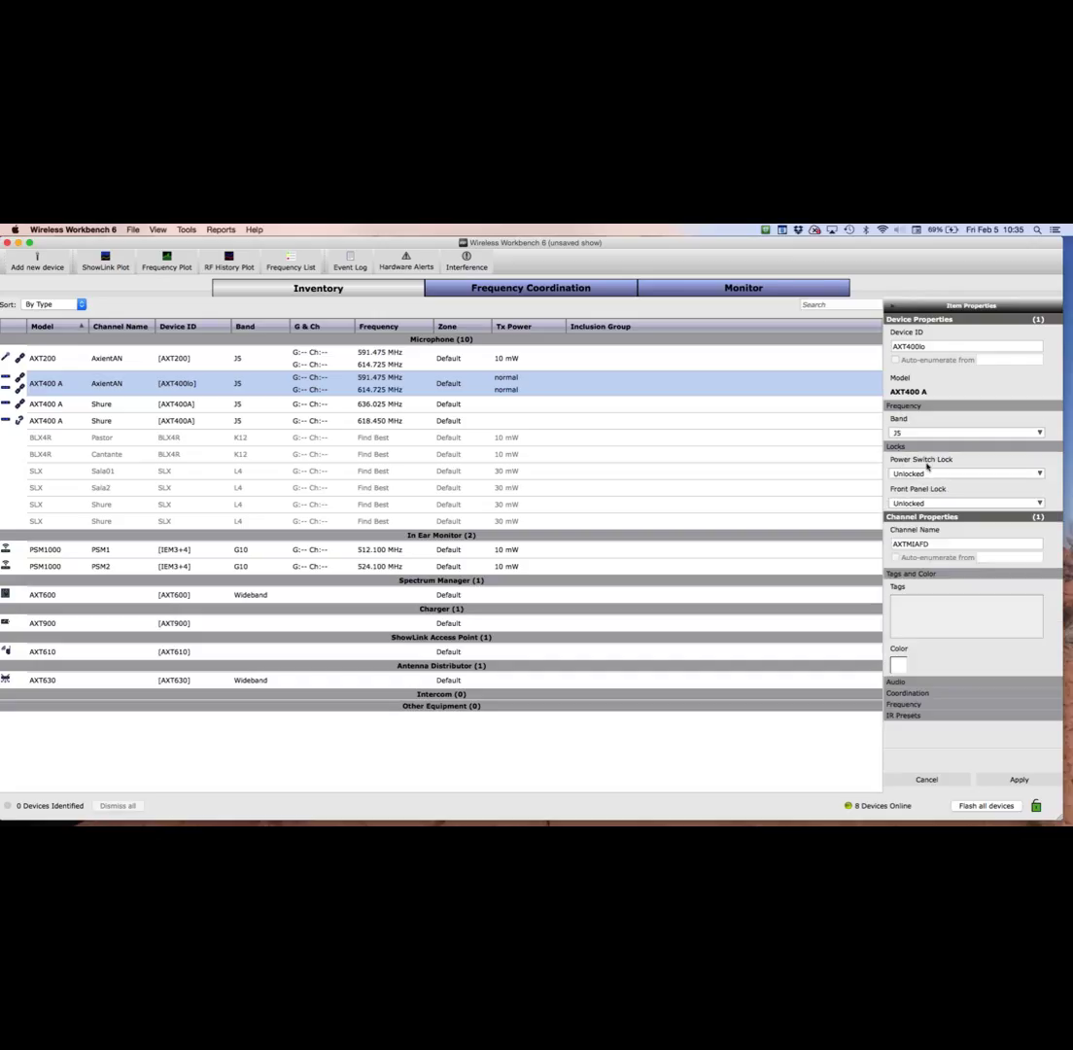
pyautogui.click(899, 684)
pyautogui.scroll(-3, 925, 731)
pyautogui.scroll(3, 926, 731)
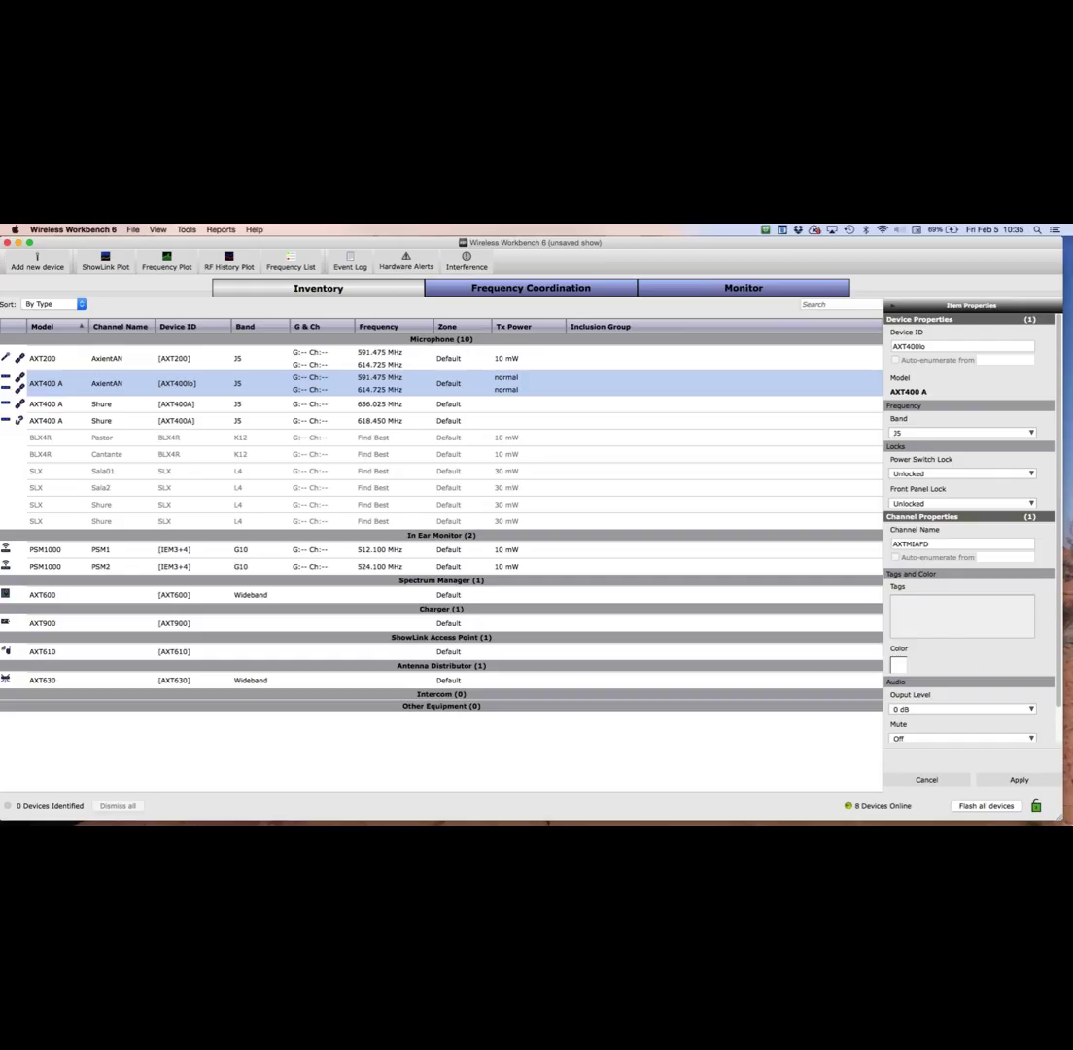
# Bring all frequencies from the inventory into the frequency coordination workspace and review the resulting list
pyautogui.click(565, 291)
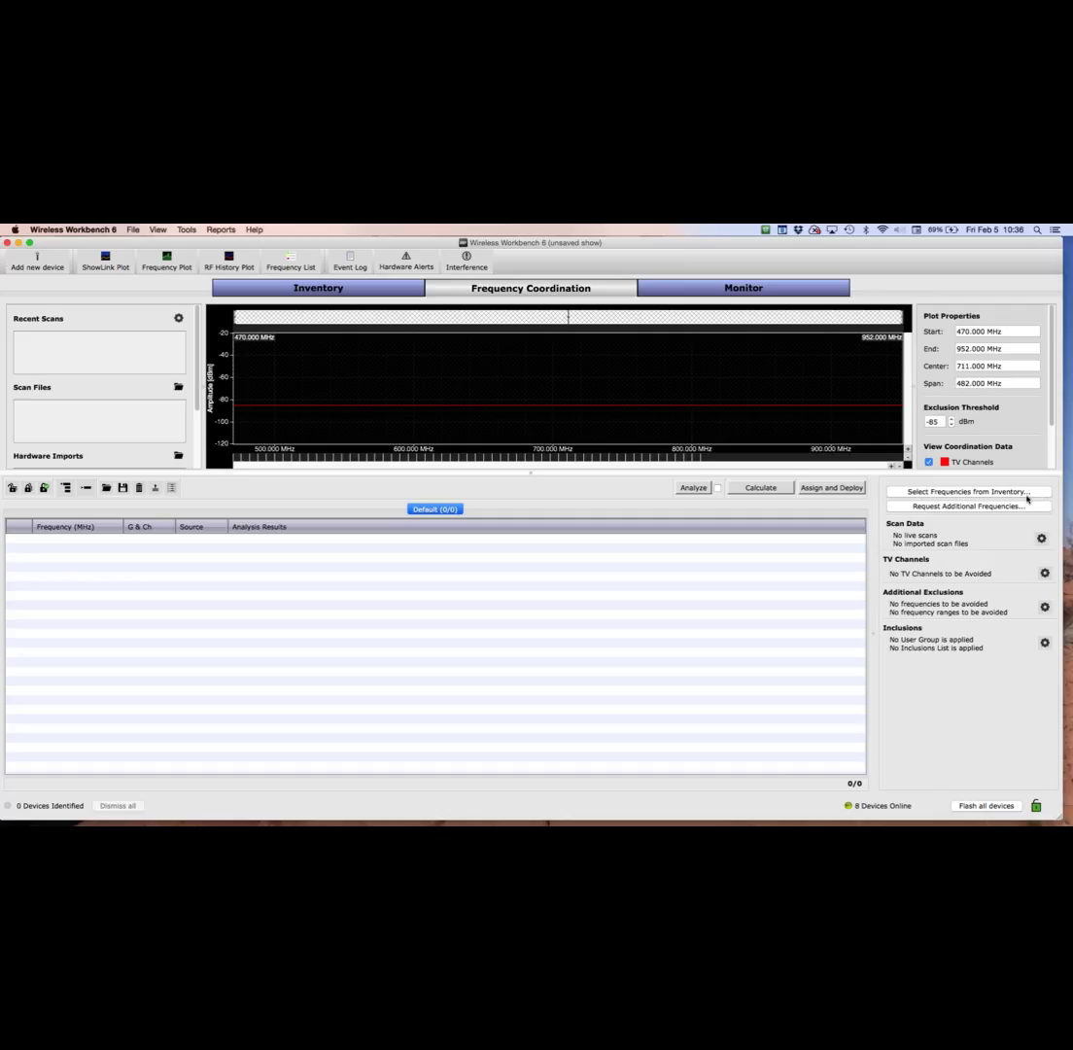
pyautogui.click(962, 492)
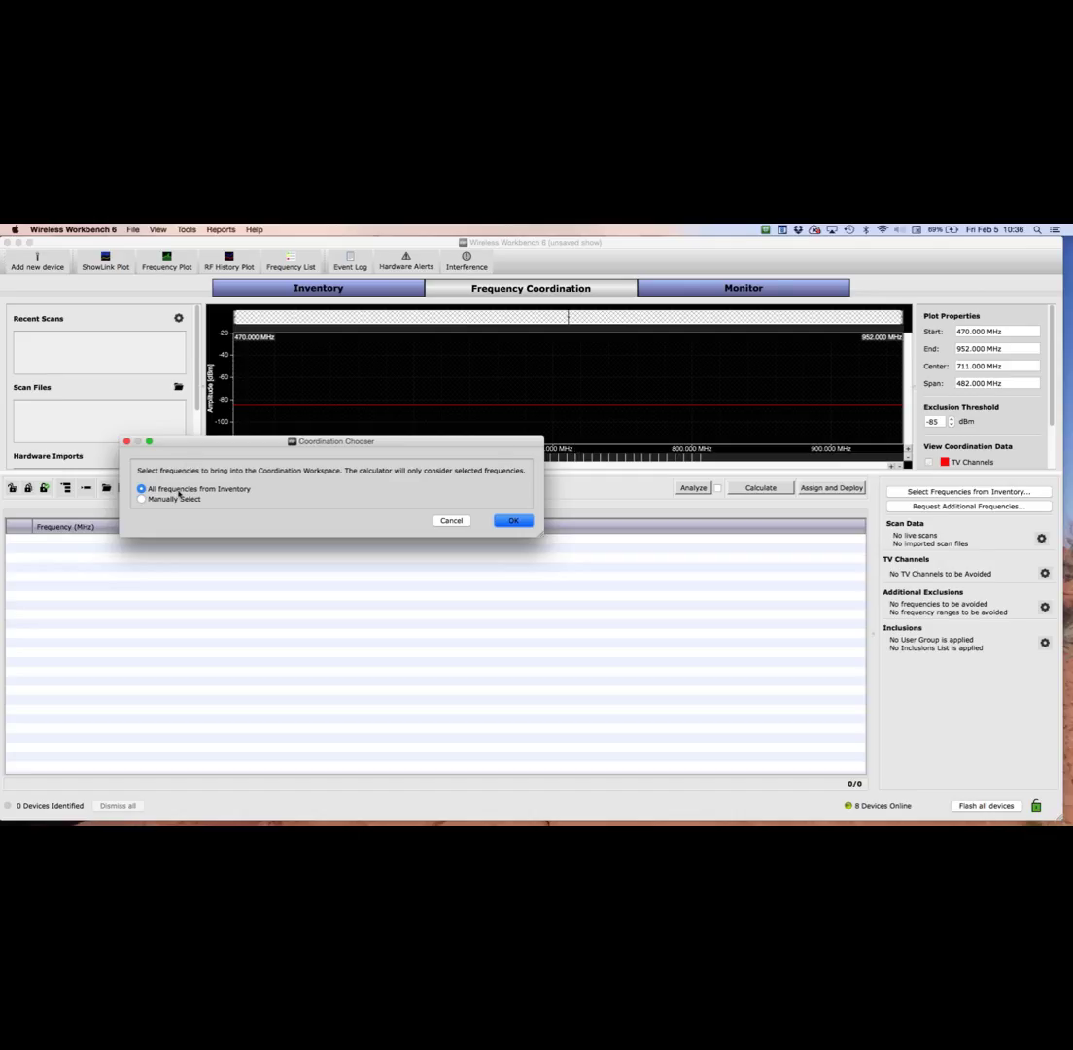
pyautogui.click(513, 520)
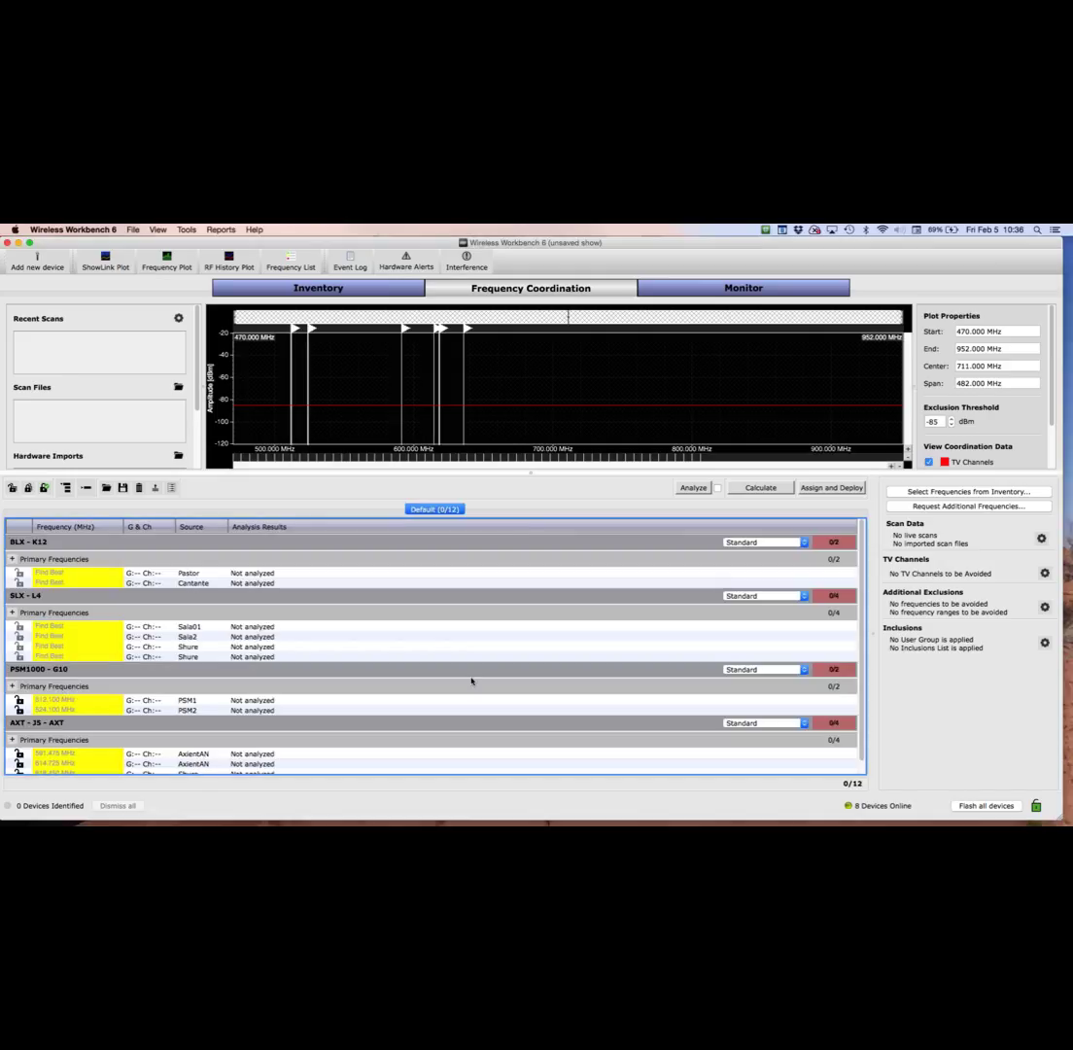
pyautogui.scroll(-1, 471, 681)
pyautogui.scroll(1, 471, 682)
pyautogui.scroll(-1, 471, 682)
pyautogui.scroll(1, 418, 651)
pyautogui.scroll(-1, 442, 685)
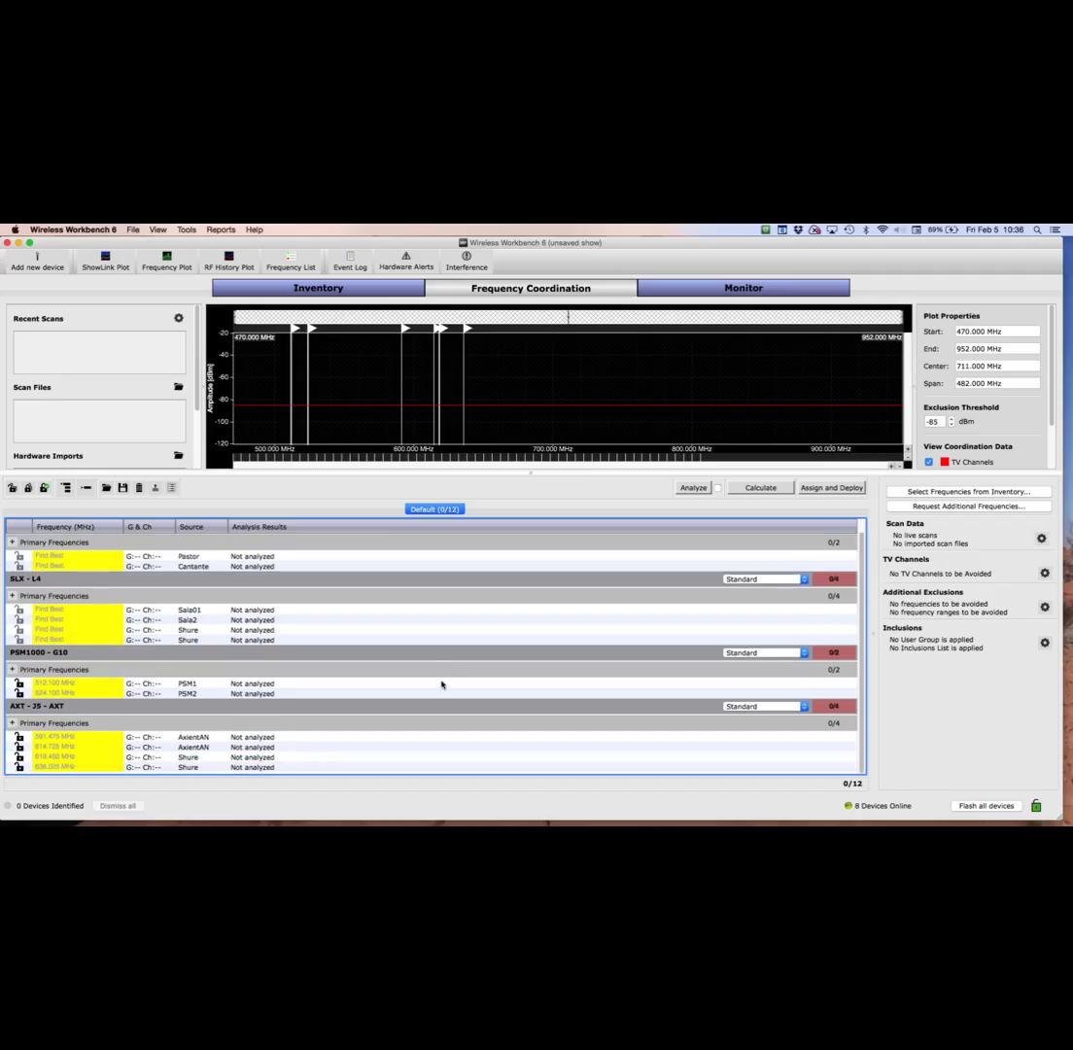
pyautogui.scroll(1, 453, 684)
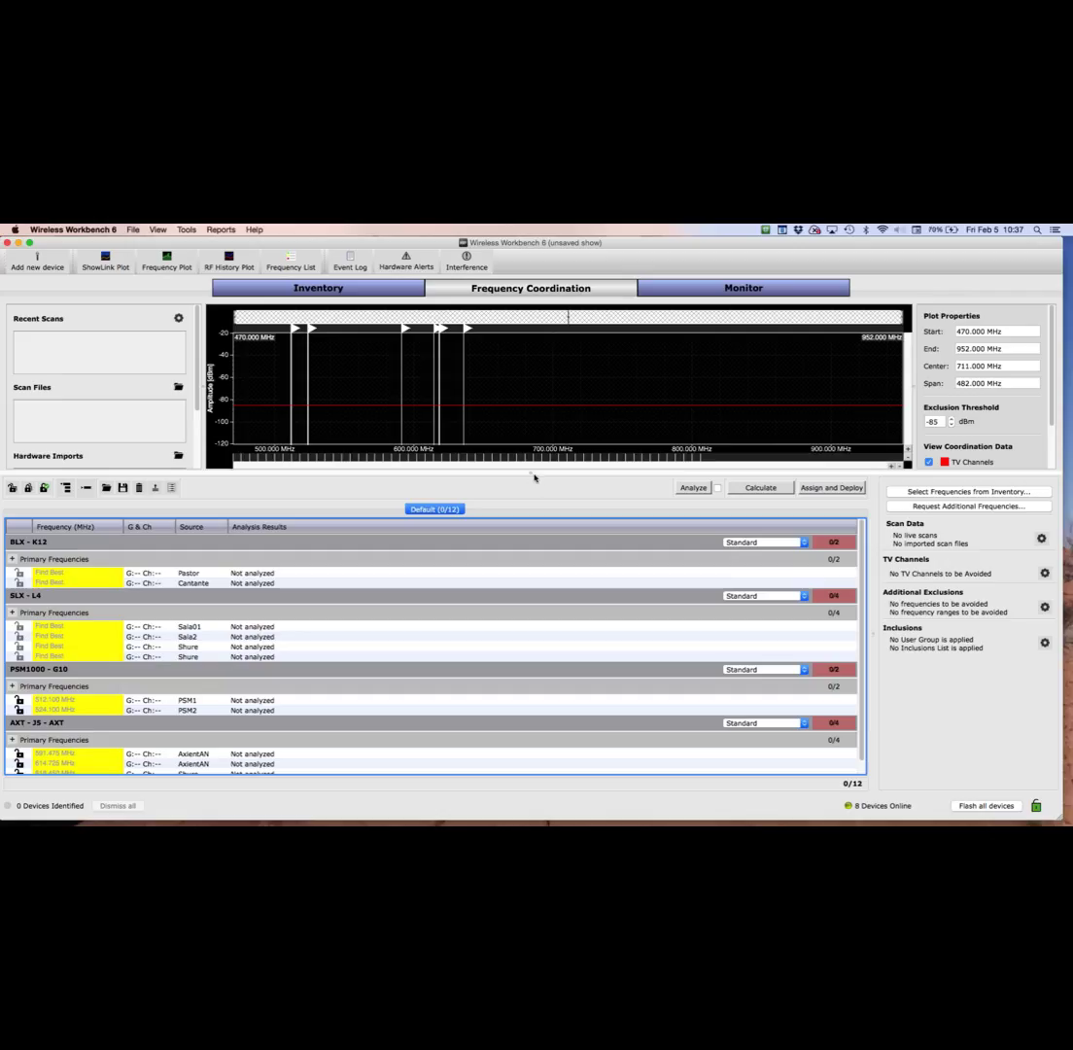
# Enlarge the spectrum plot area and run a live scan with the AXT600 spectrum manager
pyautogui.moveTo(527, 477); pyautogui.dragTo(526, 530)
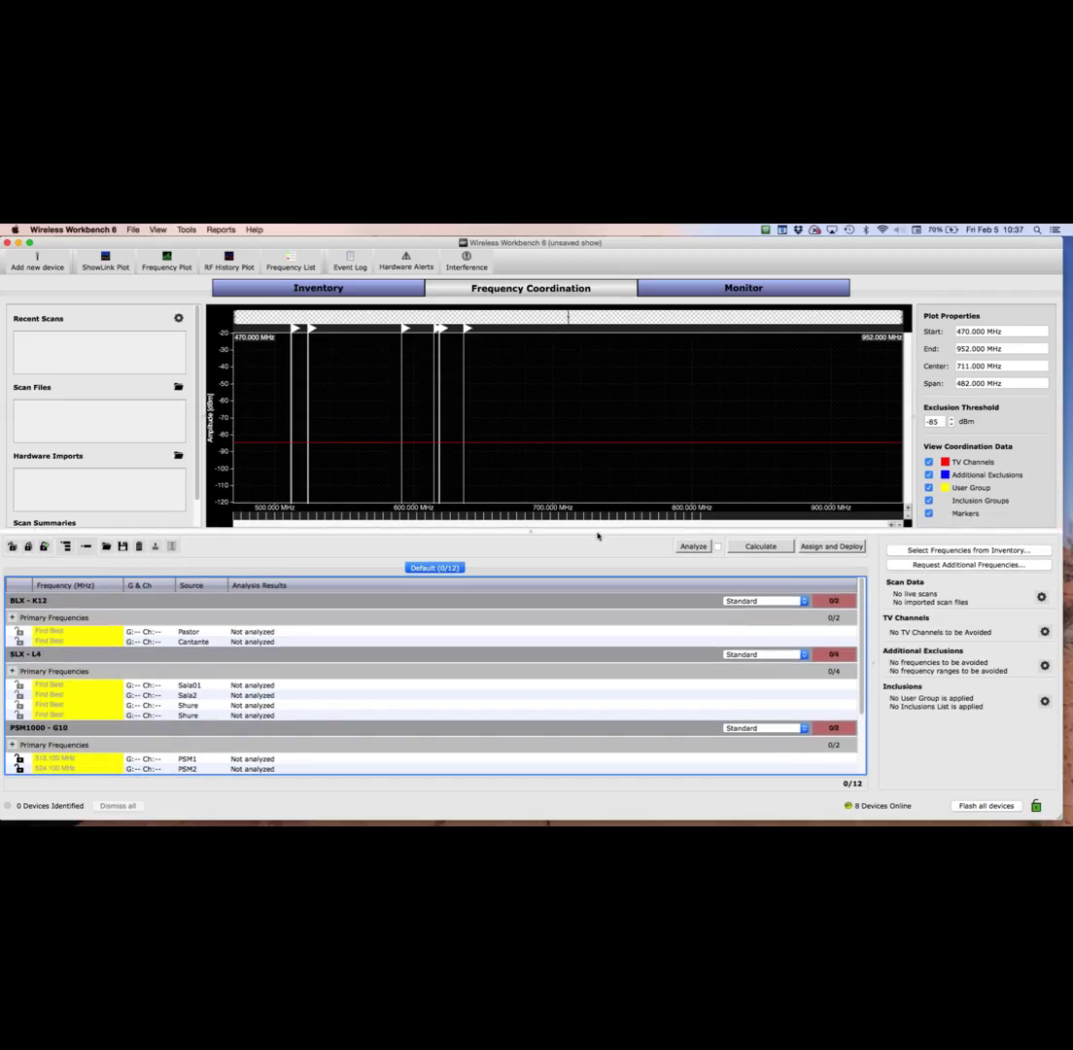
pyautogui.click(1041, 597)
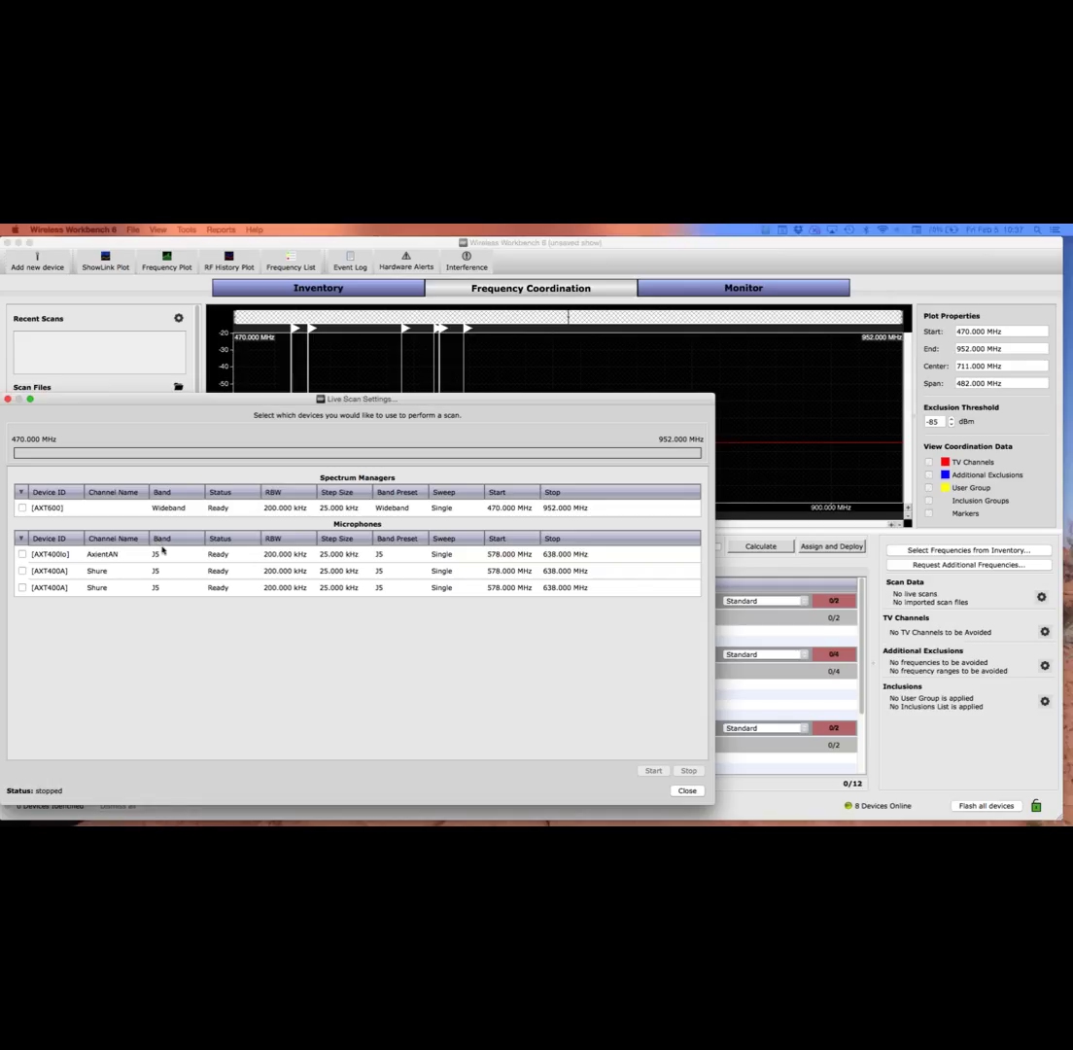
pyautogui.click(21, 508)
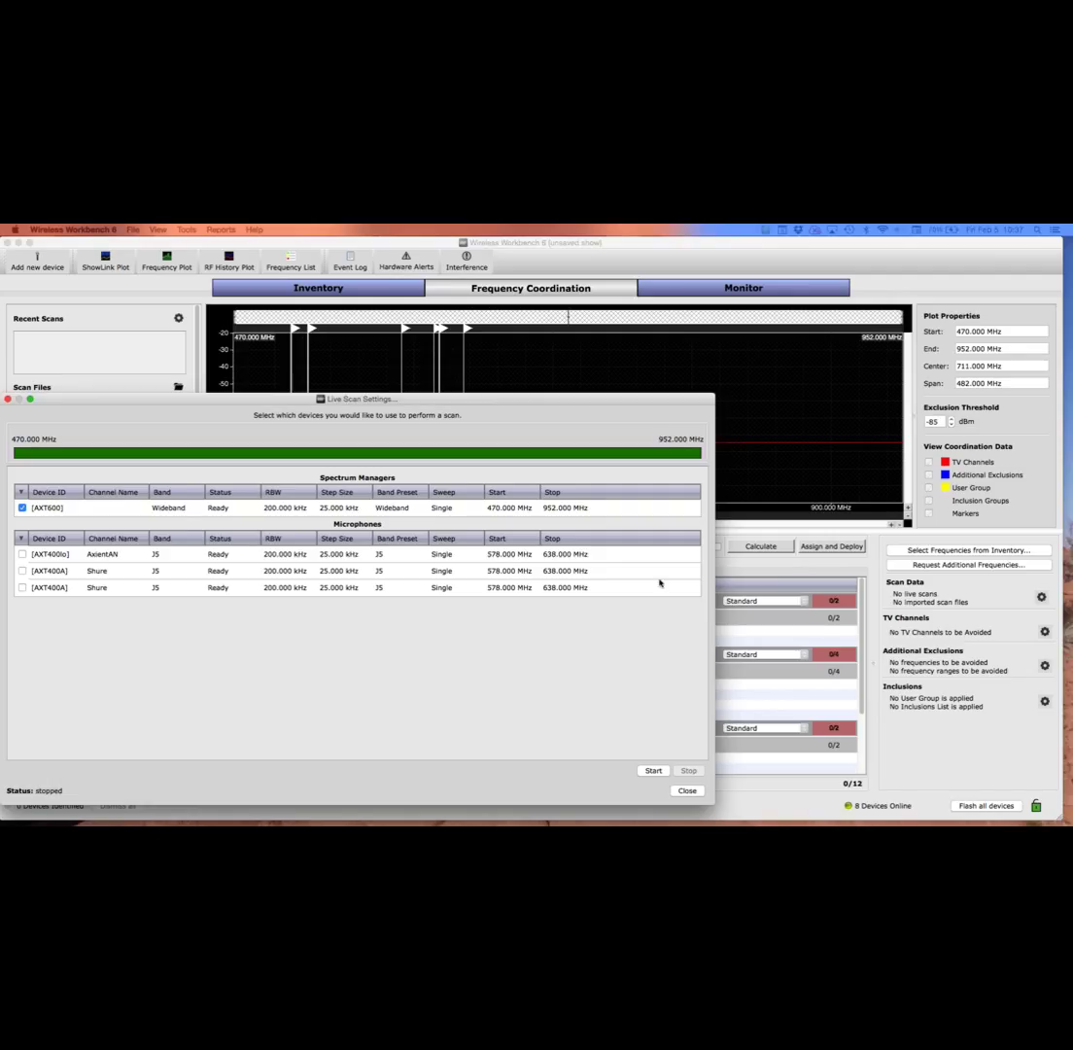
pyautogui.click(653, 770)
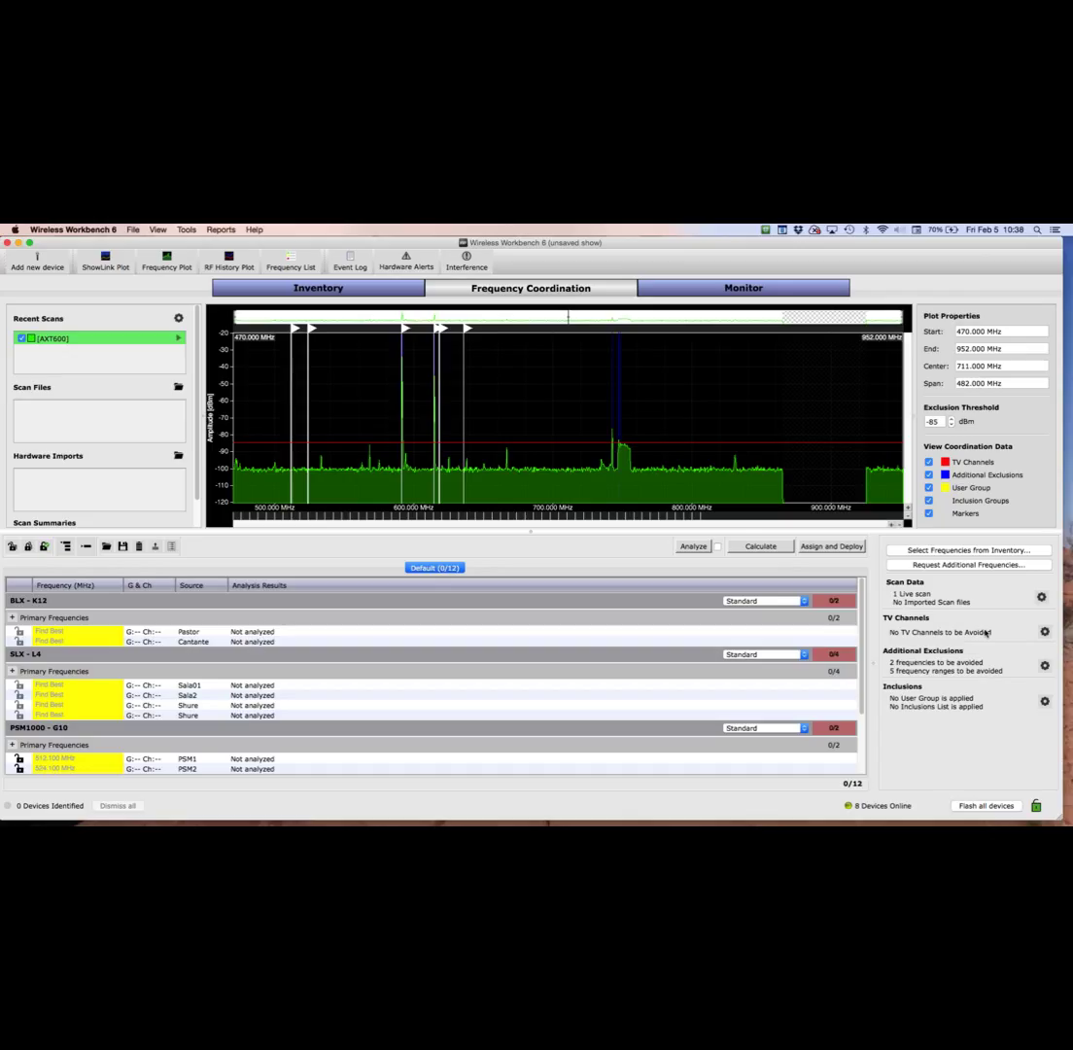
# Mark TV channels 14, 15, 17, 22, 23, 25 and 27 as avoided in the coordination and save the selection
pyautogui.click(1045, 631)
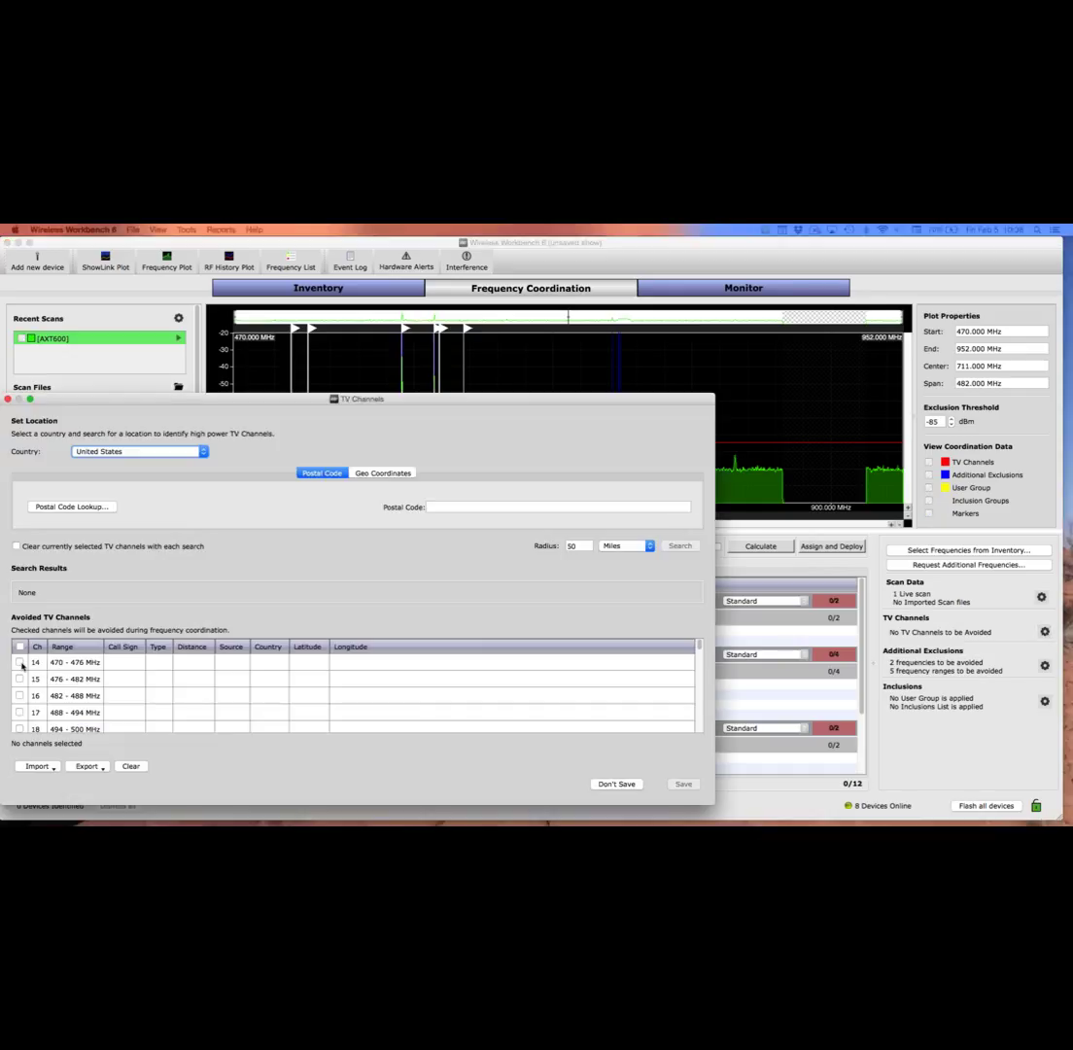
pyautogui.click(20, 662)
pyautogui.click(20, 678)
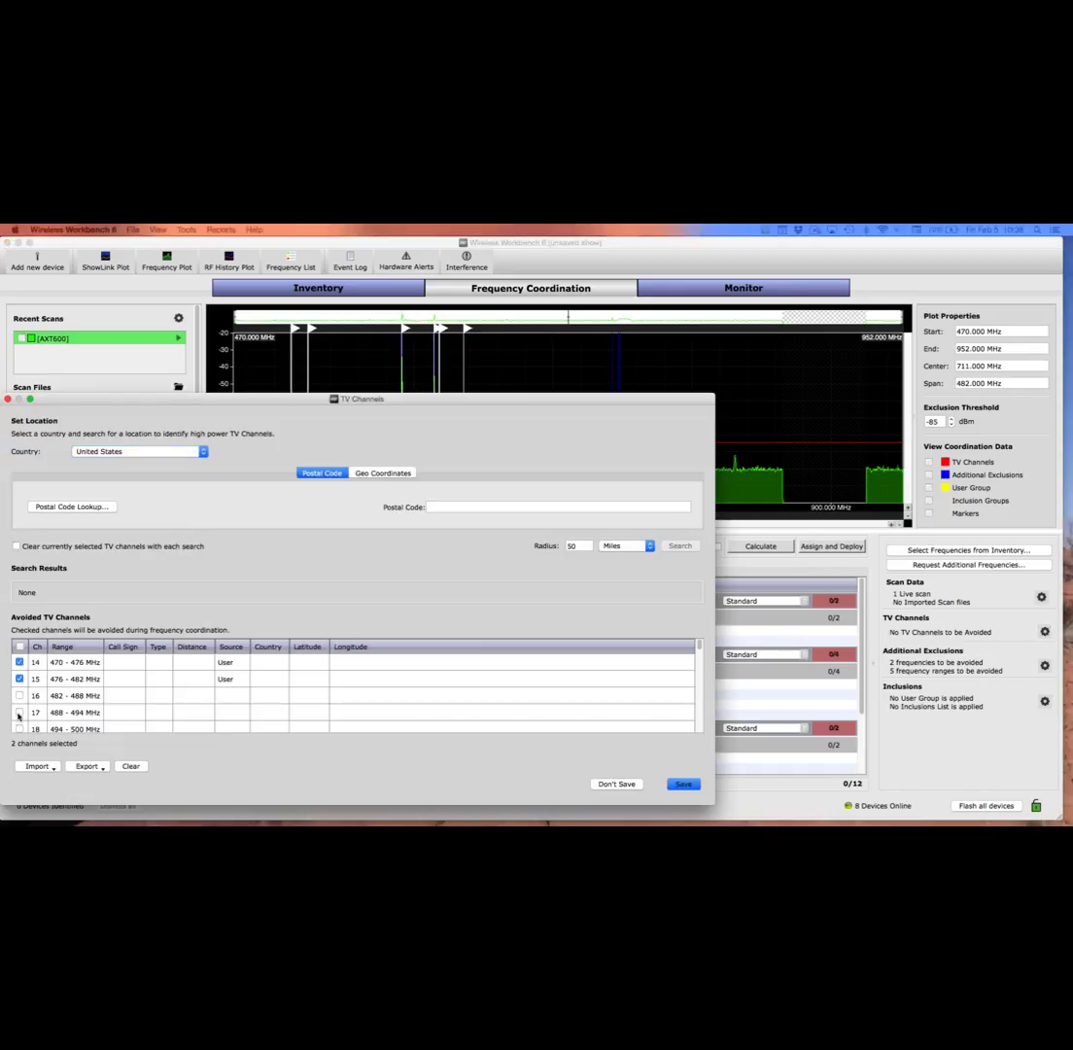
pyautogui.click(19, 712)
pyautogui.scroll(-3, 96, 712)
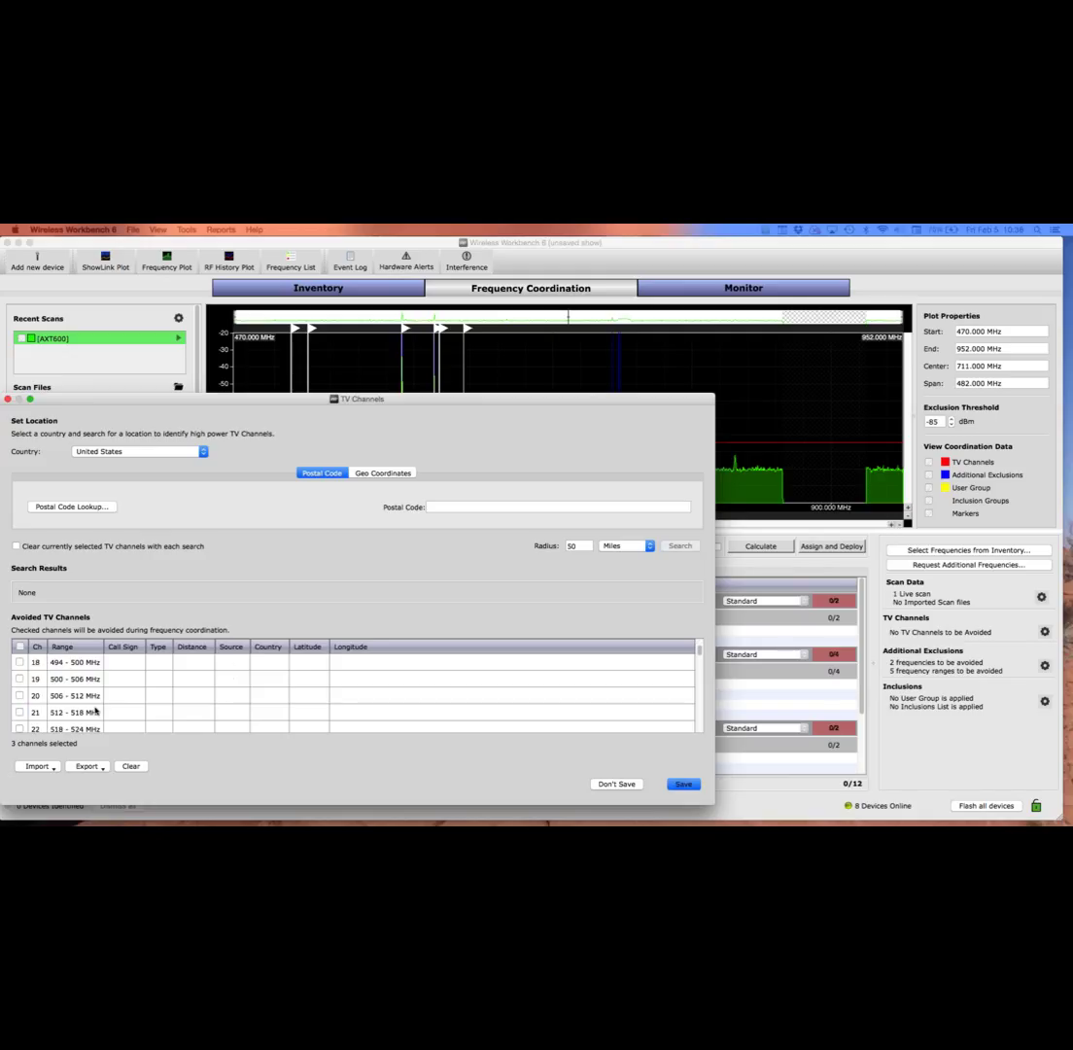
pyautogui.click(19, 695)
pyautogui.click(20, 713)
pyautogui.scroll(-2, 29, 713)
pyautogui.click(19, 713)
pyautogui.click(19, 679)
pyautogui.click(684, 784)
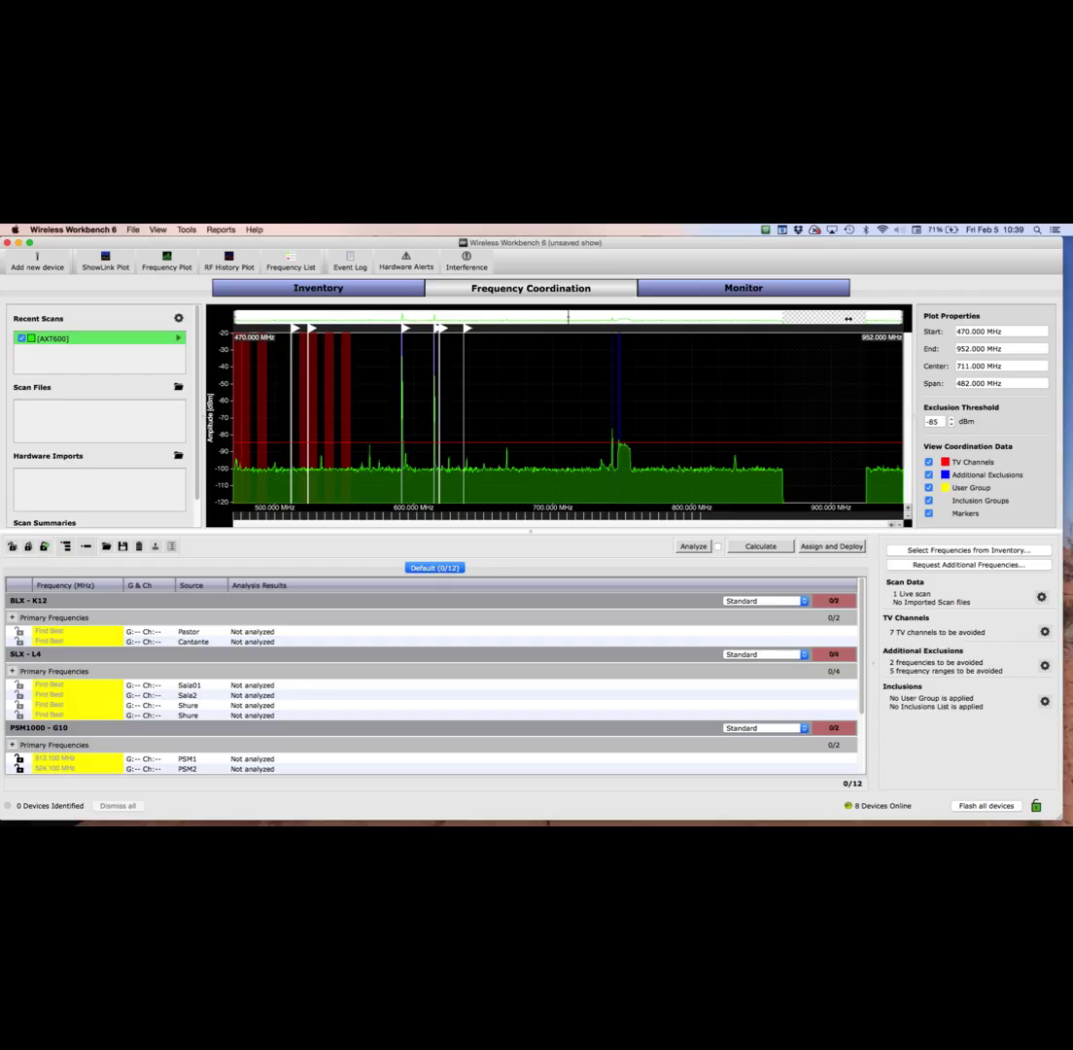
# Narrow the spectrum plot to about 470 to 705 MHz and lower its exclusion threshold to -98 dBm
pyautogui.moveTo(848, 318); pyautogui.dragTo(564, 316)
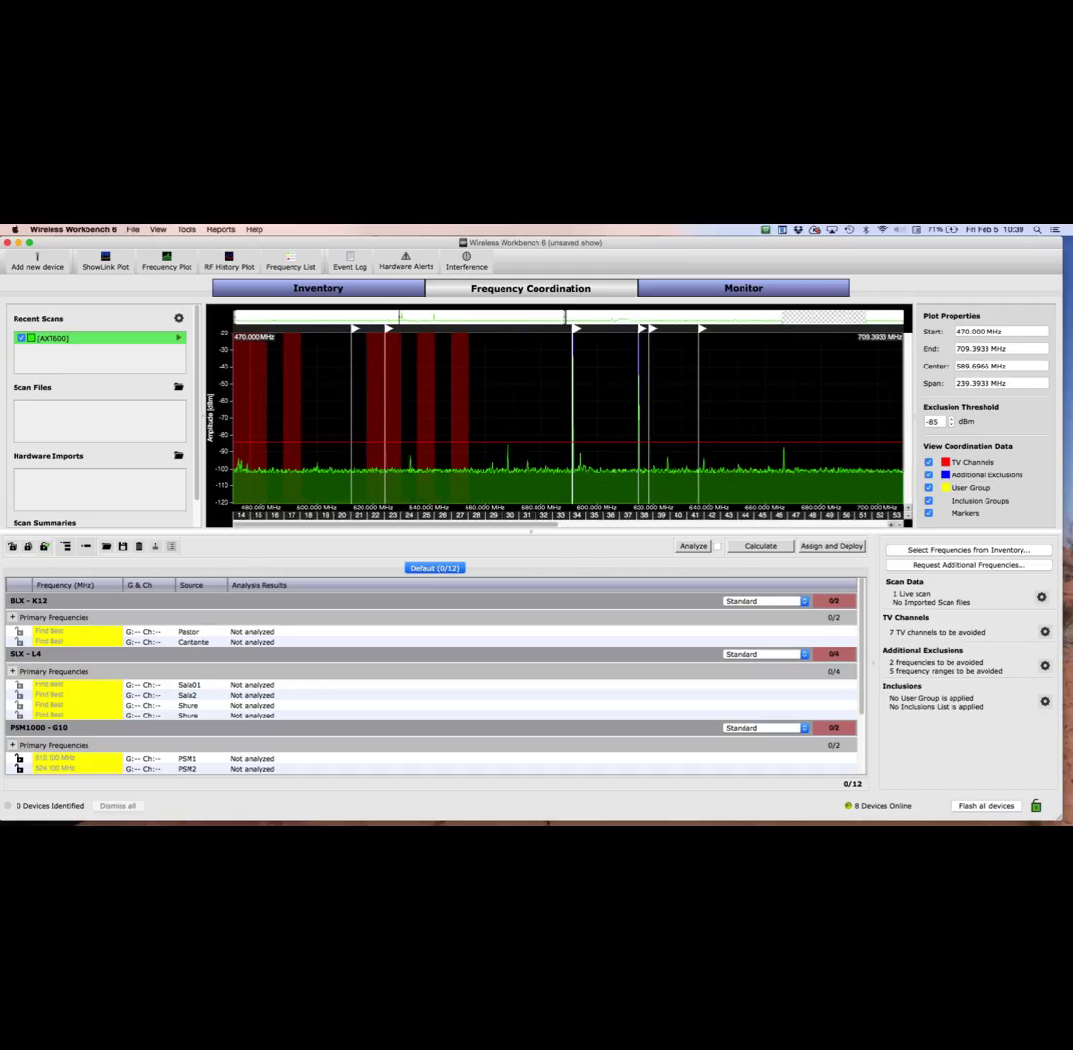
pyautogui.moveTo(423, 318); pyautogui.dragTo(399, 331)
pyautogui.moveTo(515, 317); pyautogui.dragTo(648, 318)
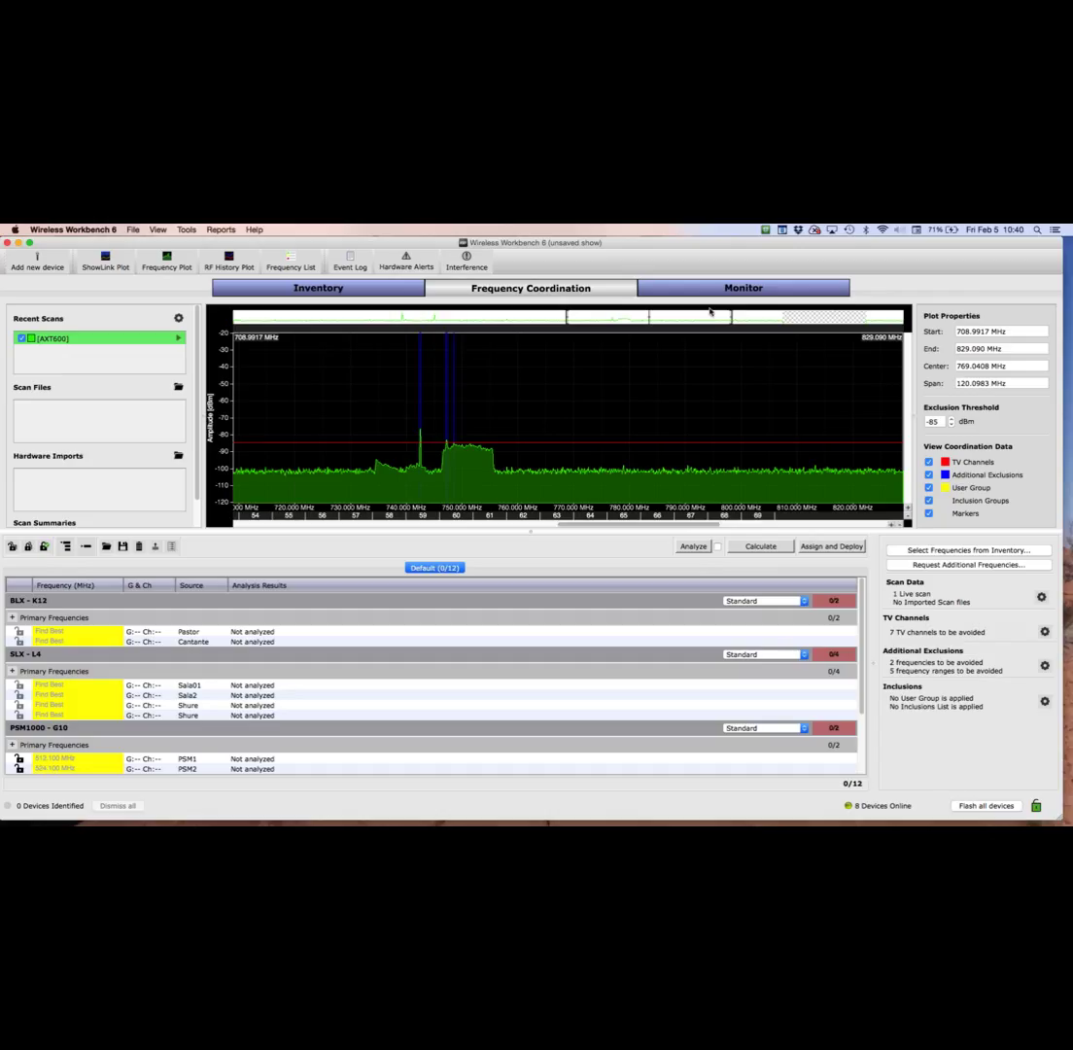
pyautogui.moveTo(650, 317); pyautogui.dragTo(301, 318)
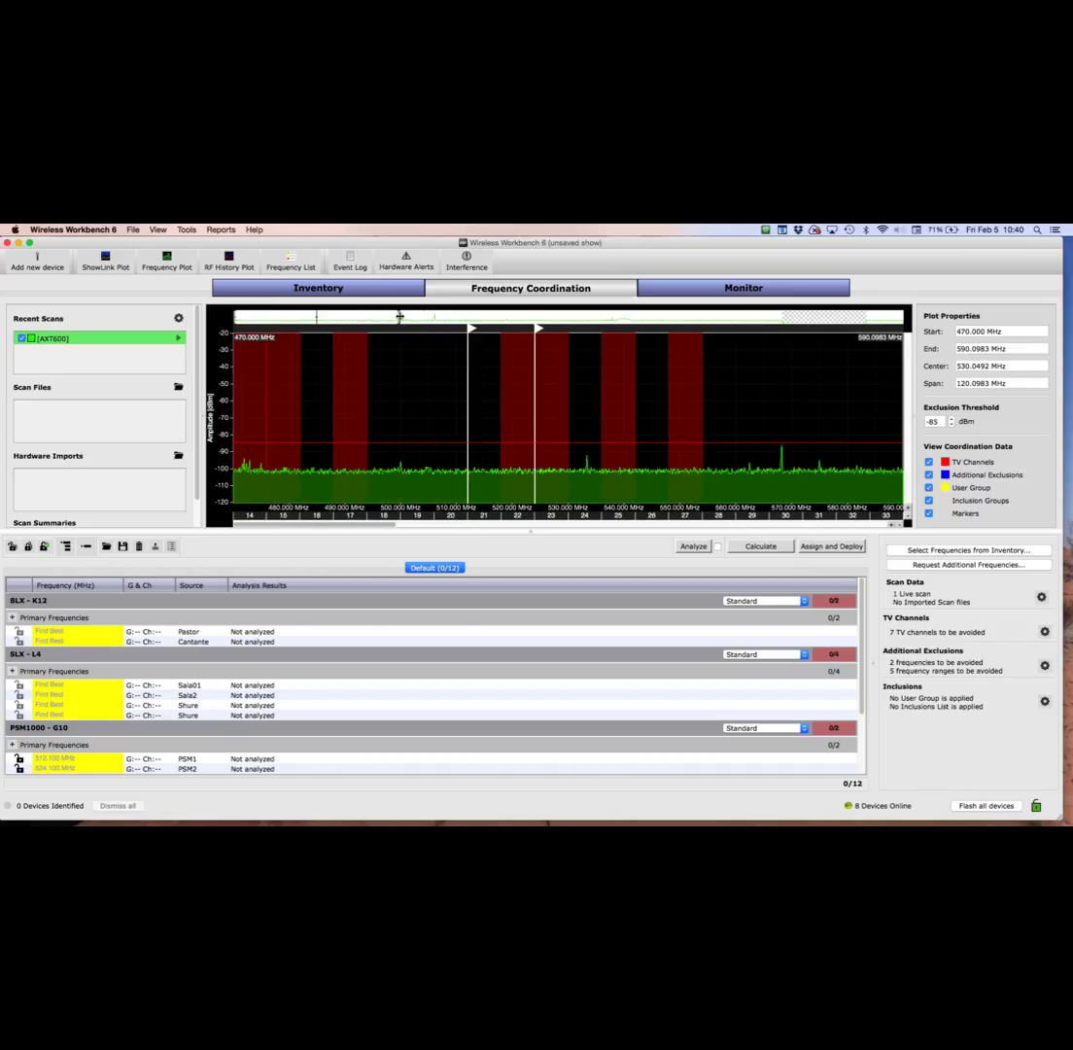
pyautogui.moveTo(434, 322); pyautogui.dragTo(579, 321)
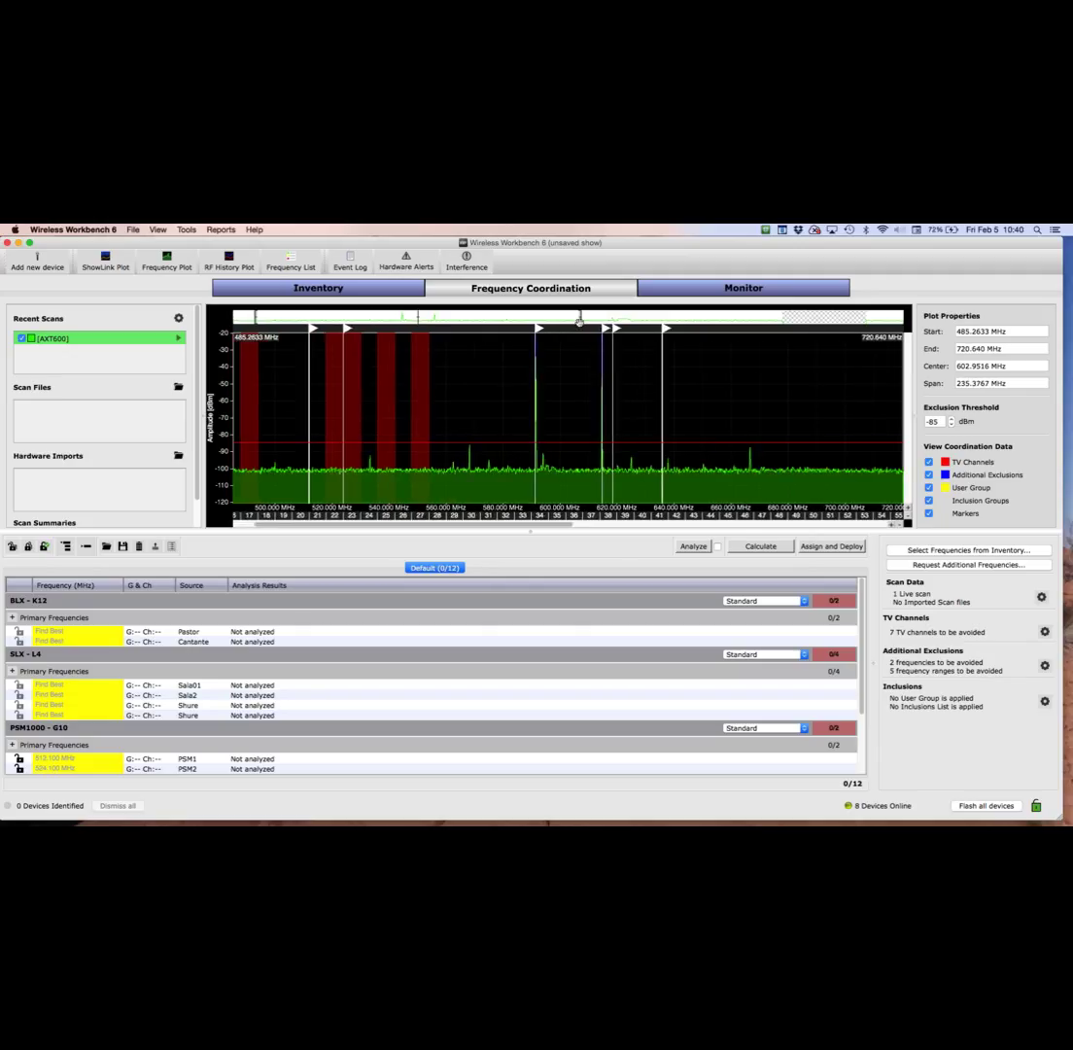
pyautogui.moveTo(394, 319); pyautogui.dragTo(373, 318)
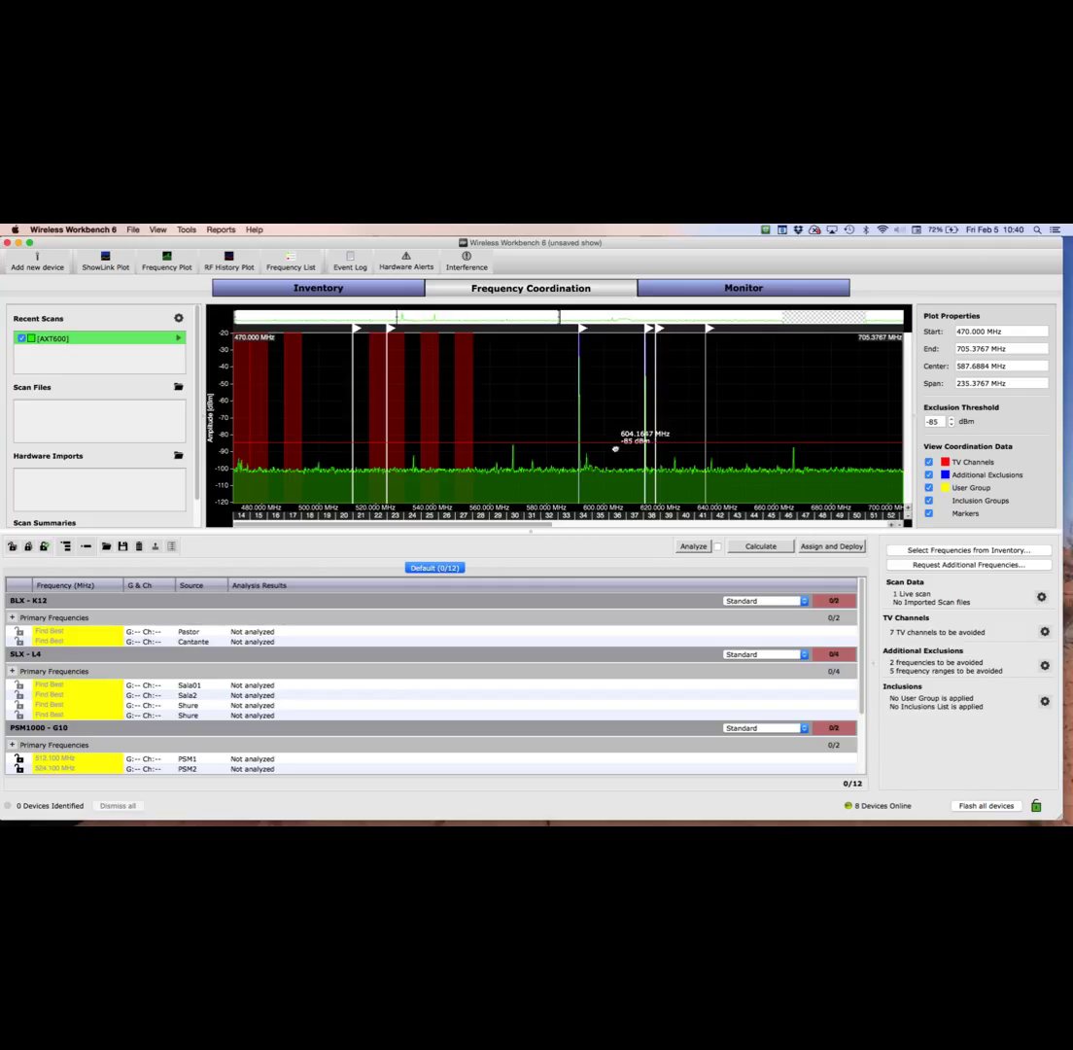
pyautogui.moveTo(616, 448)
pyautogui.mouseDown()
pyautogui.moveTo(618, 418)
pyautogui.moveTo(615, 470)
pyautogui.mouseUp()
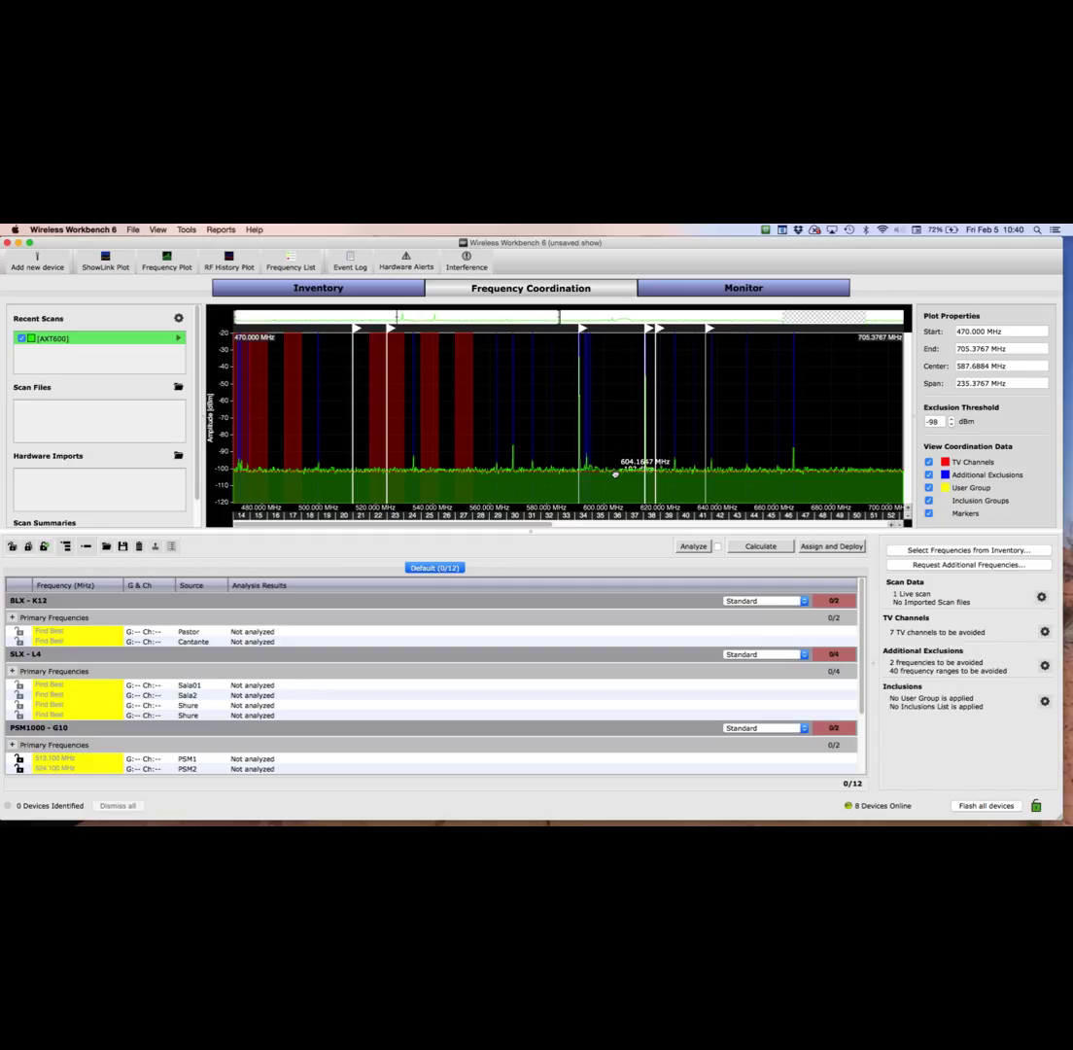
pyautogui.moveTo(615, 473); pyautogui.dragTo(615, 475)
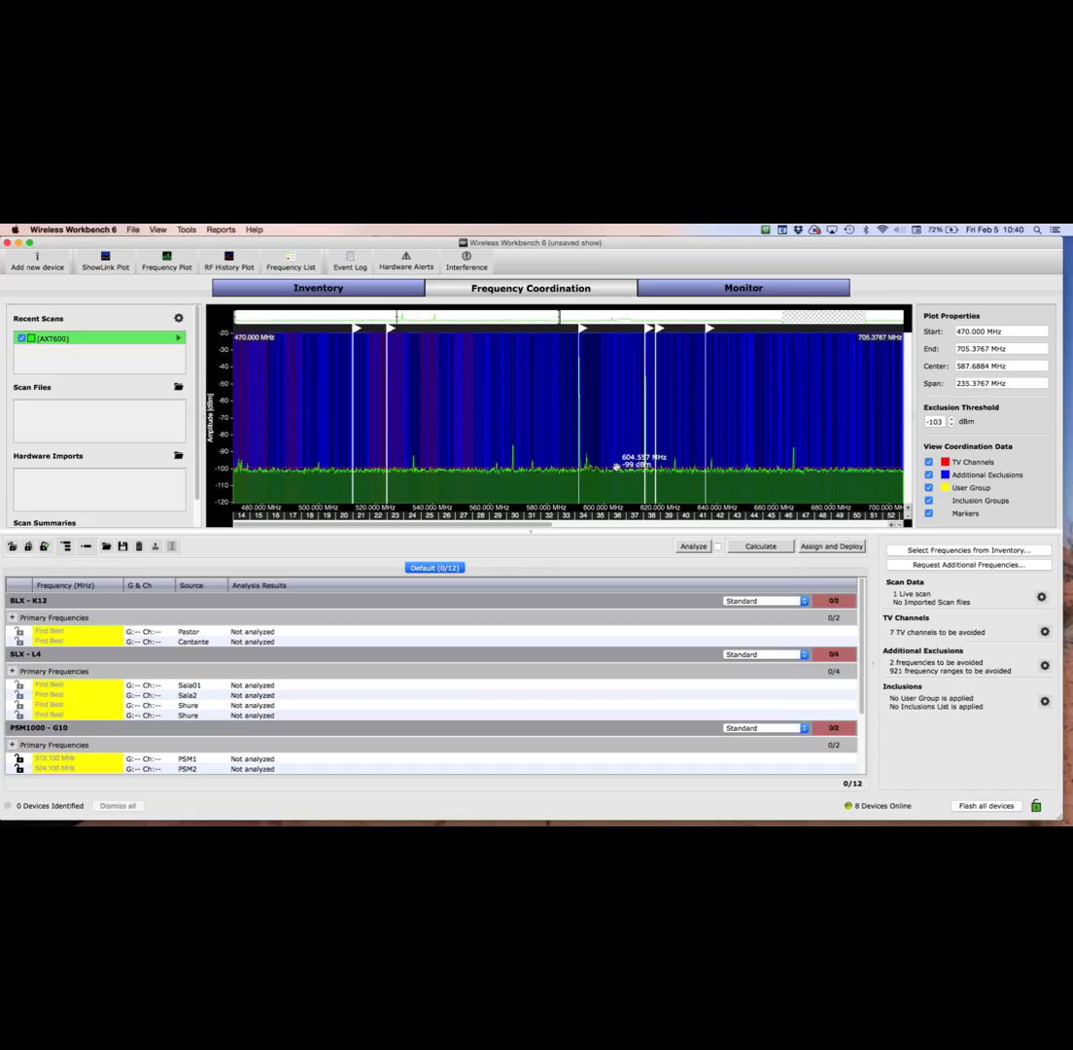
pyautogui.moveTo(617, 466); pyautogui.dragTo(616, 467)
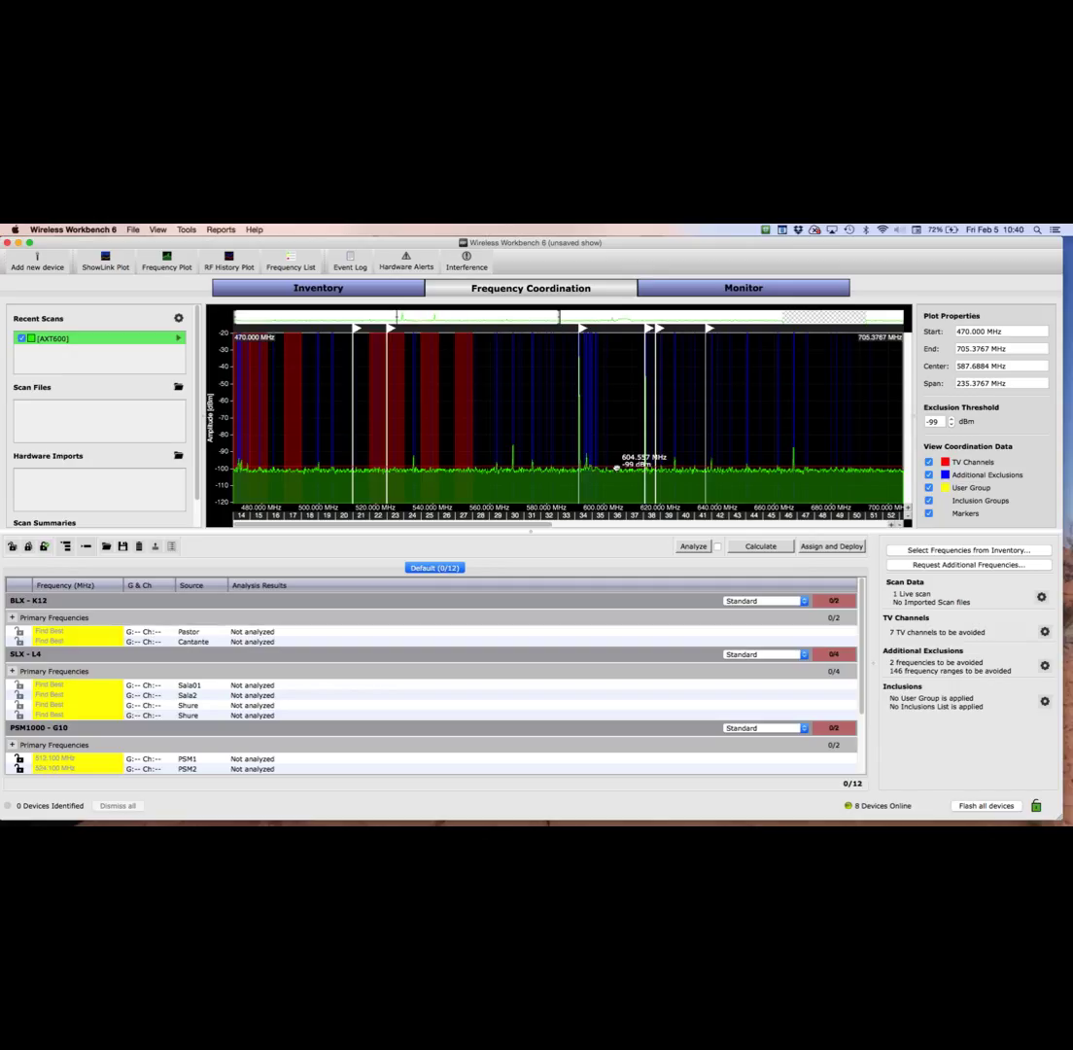
pyautogui.click(616, 466)
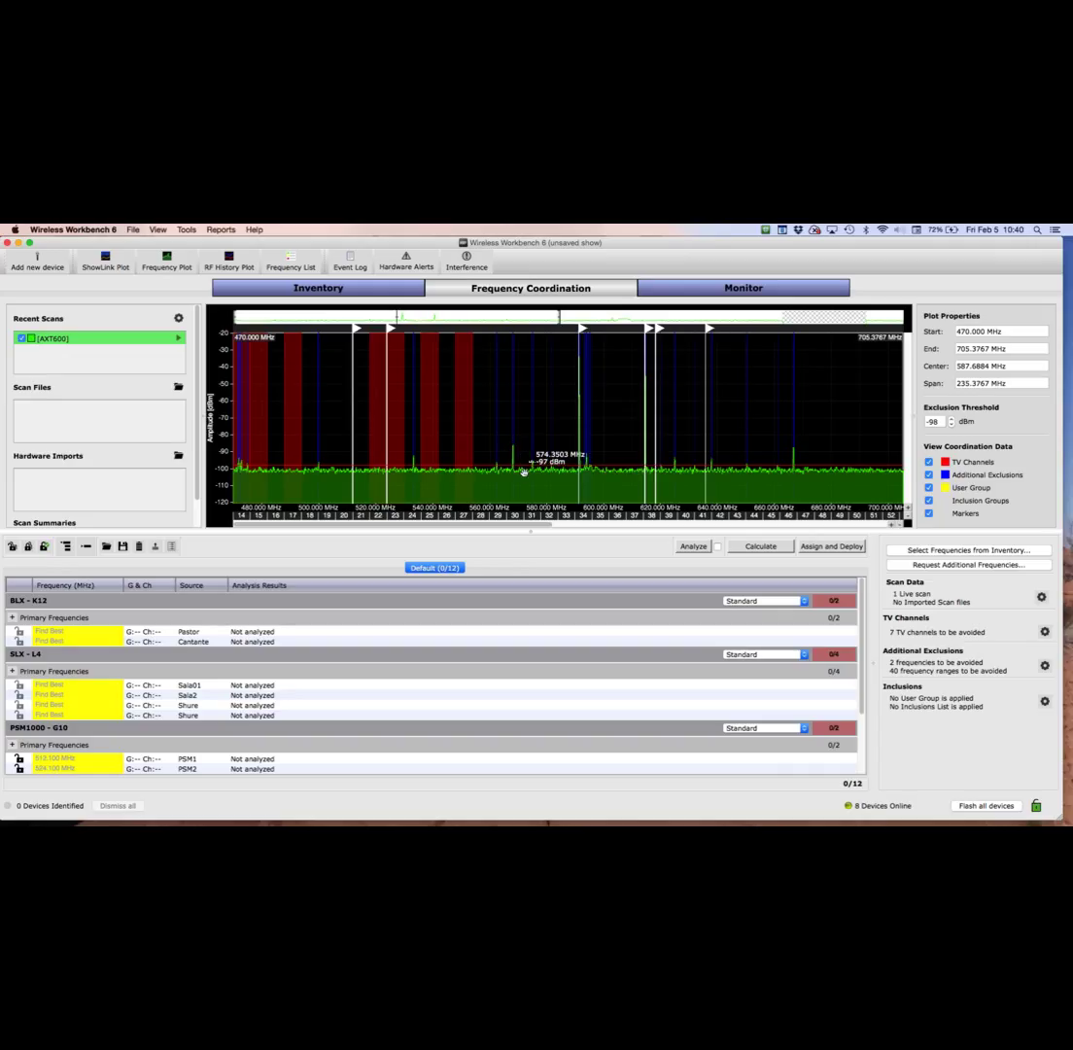
# Calculate compatible frequencies for all devices in the coordination workspace and review the analysis results
pyautogui.click(763, 546)
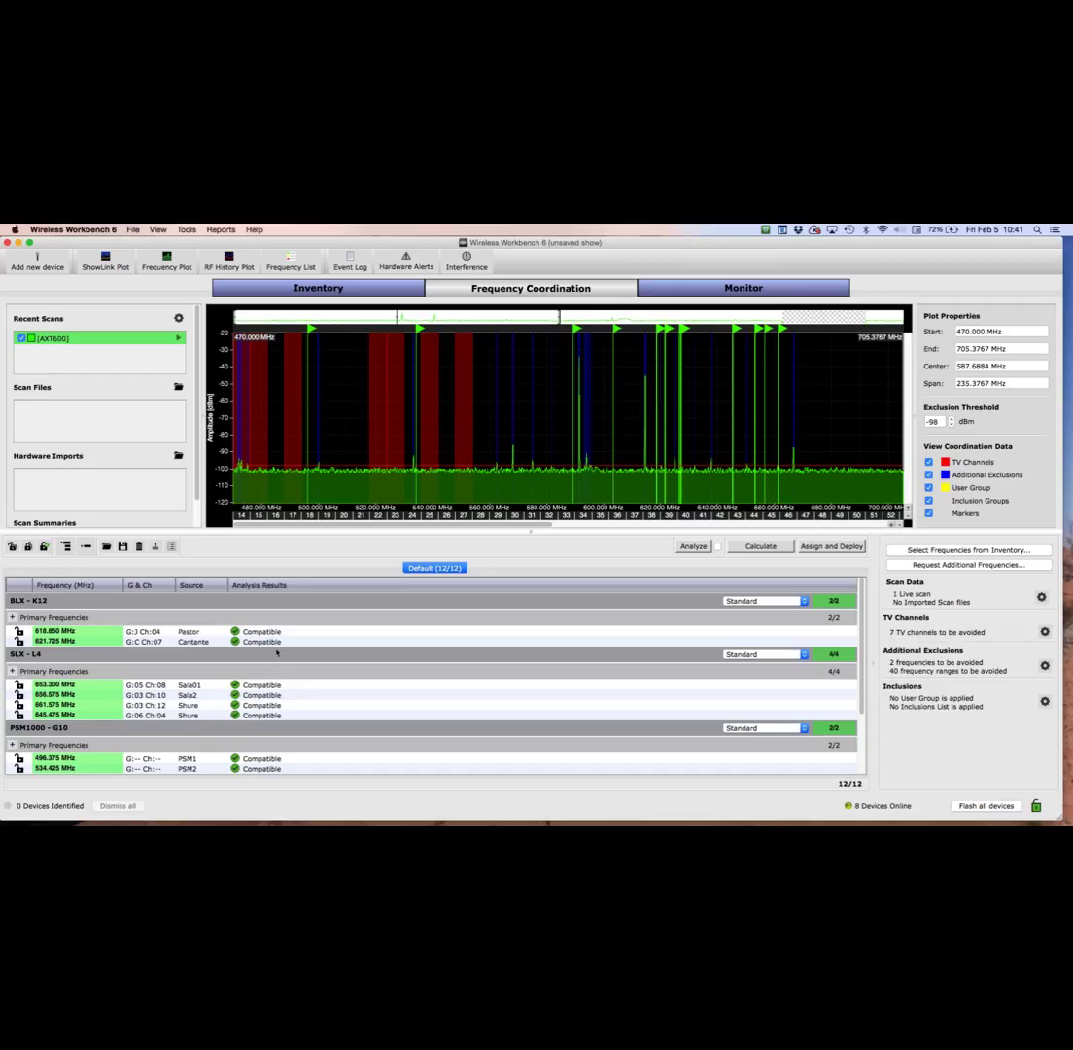
pyautogui.scroll(-3, 327, 691)
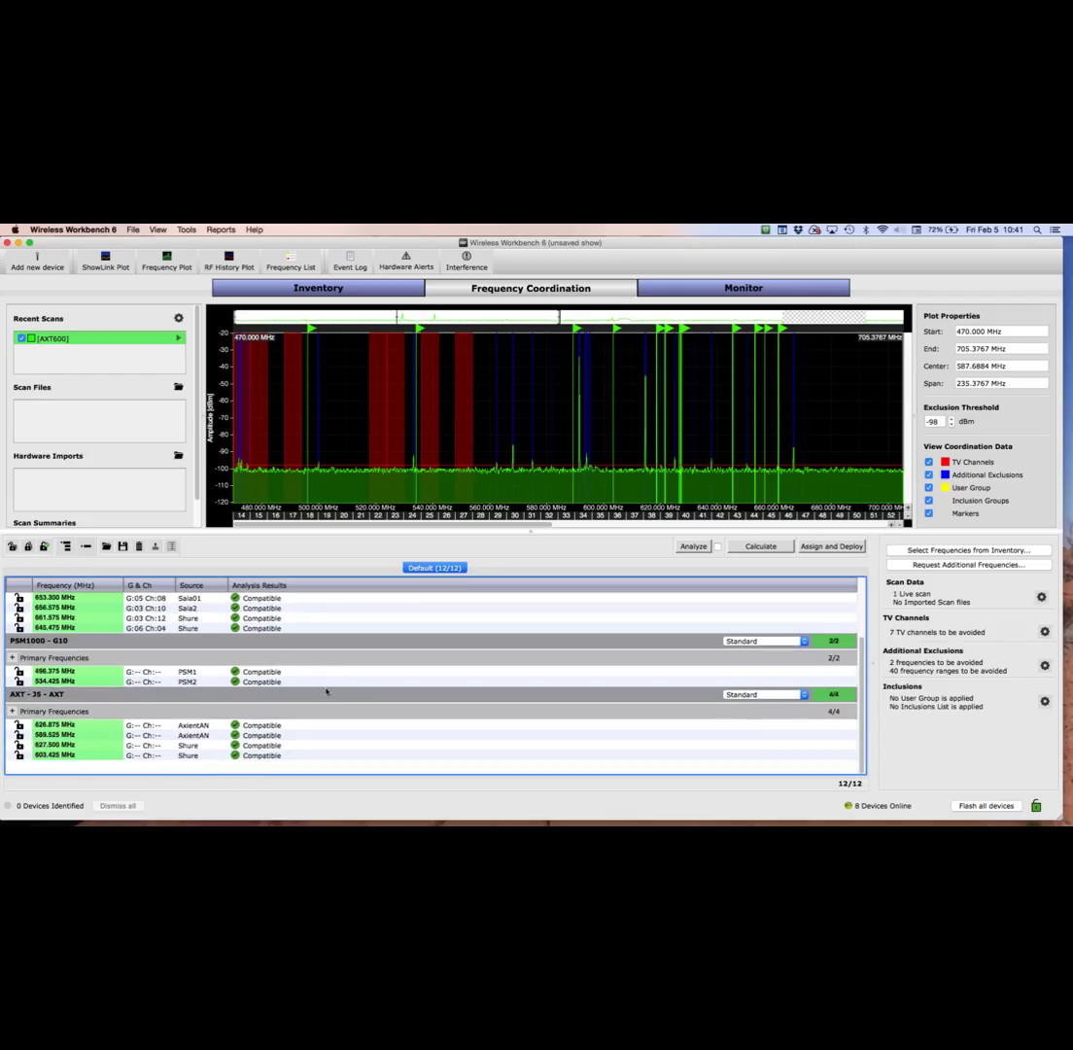
pyautogui.scroll(3, 331, 671)
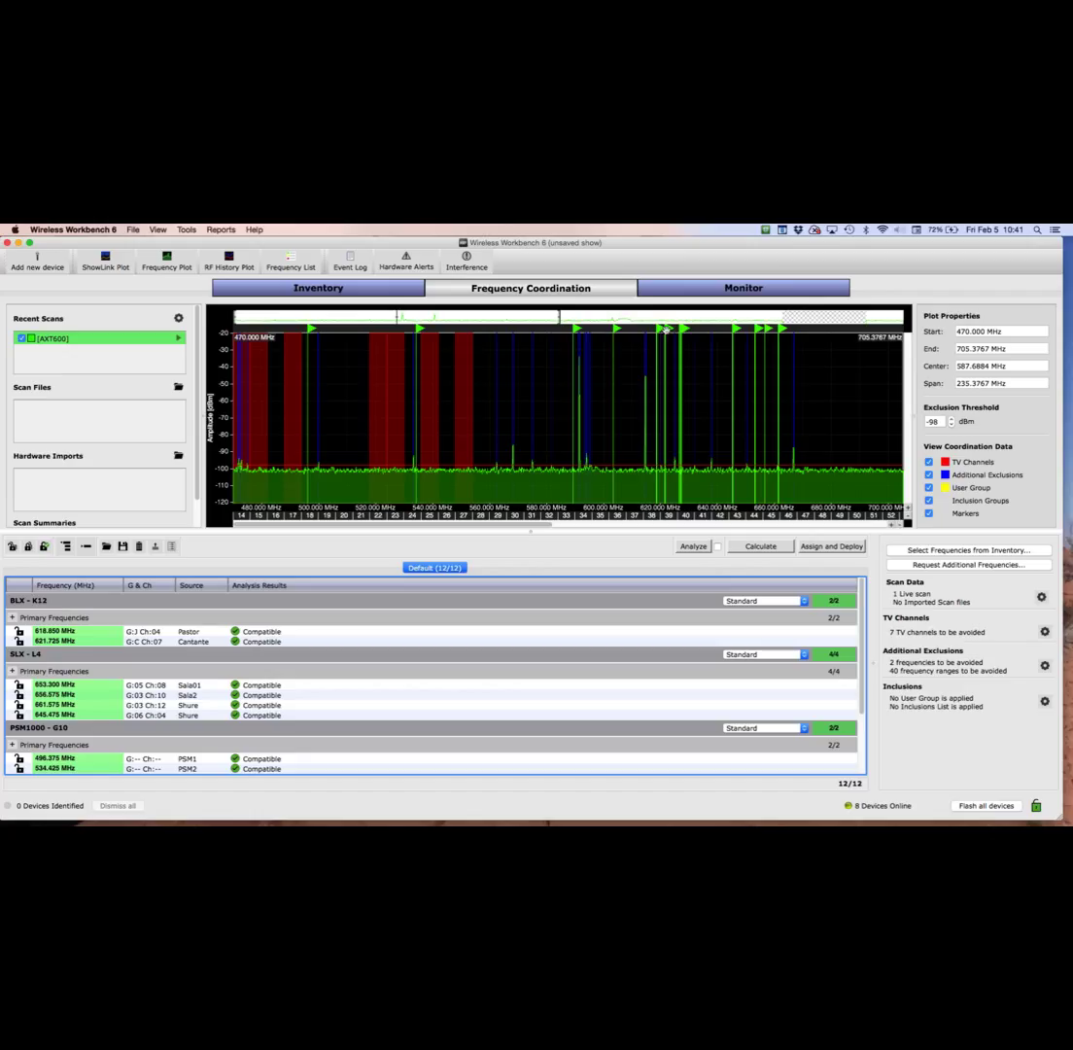
# Move the Cantante frequency marker to 620.400 MHz and an AxientAN marker to 626.875 MHz on the spectrum plot
pyautogui.moveTo(667, 329); pyautogui.dragTo(663, 328)
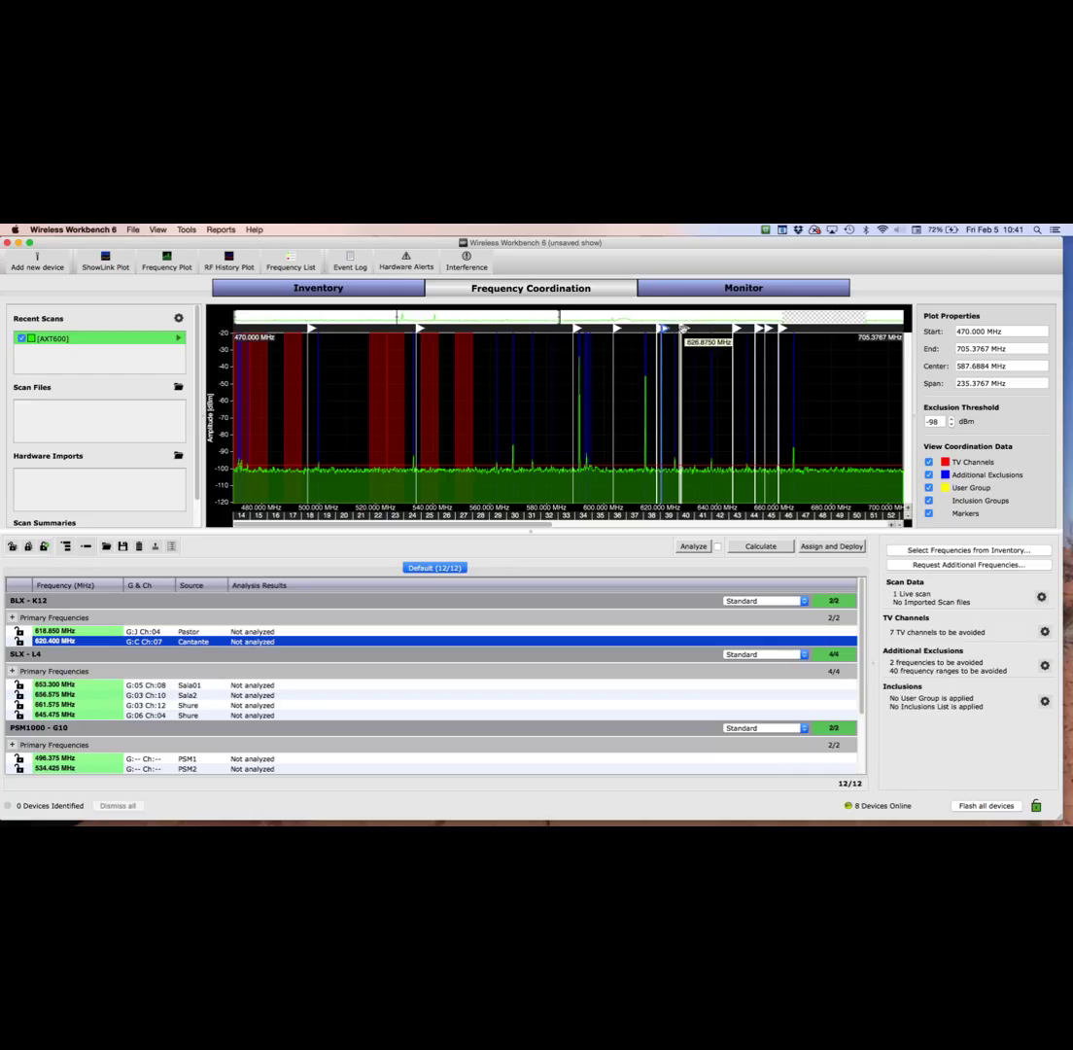
pyautogui.click(681, 400)
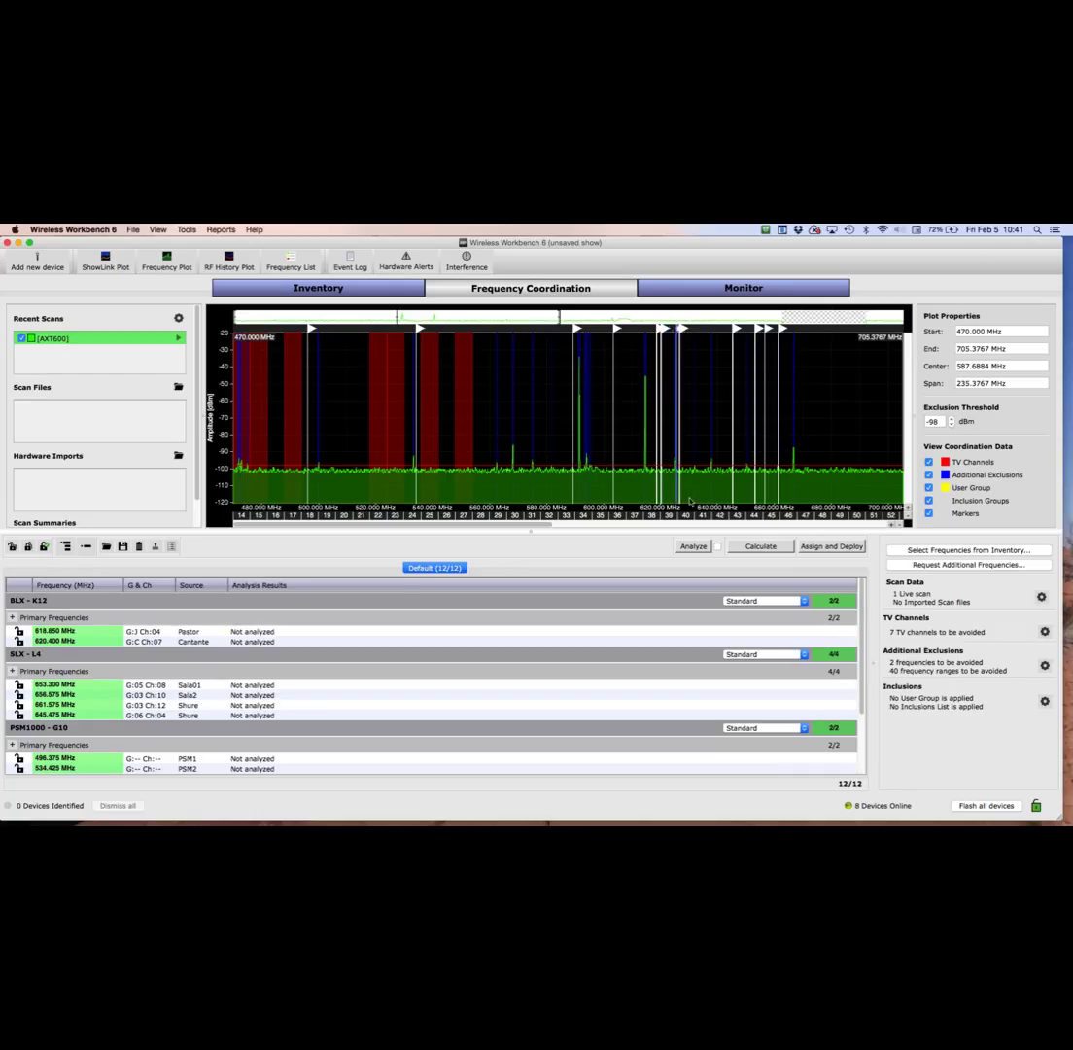
# Turn on the option beside Analyze, run the frequency analysis and inspect the details of the conflict at 661.575 MHz
pyautogui.click(718, 546)
pyautogui.click(693, 547)
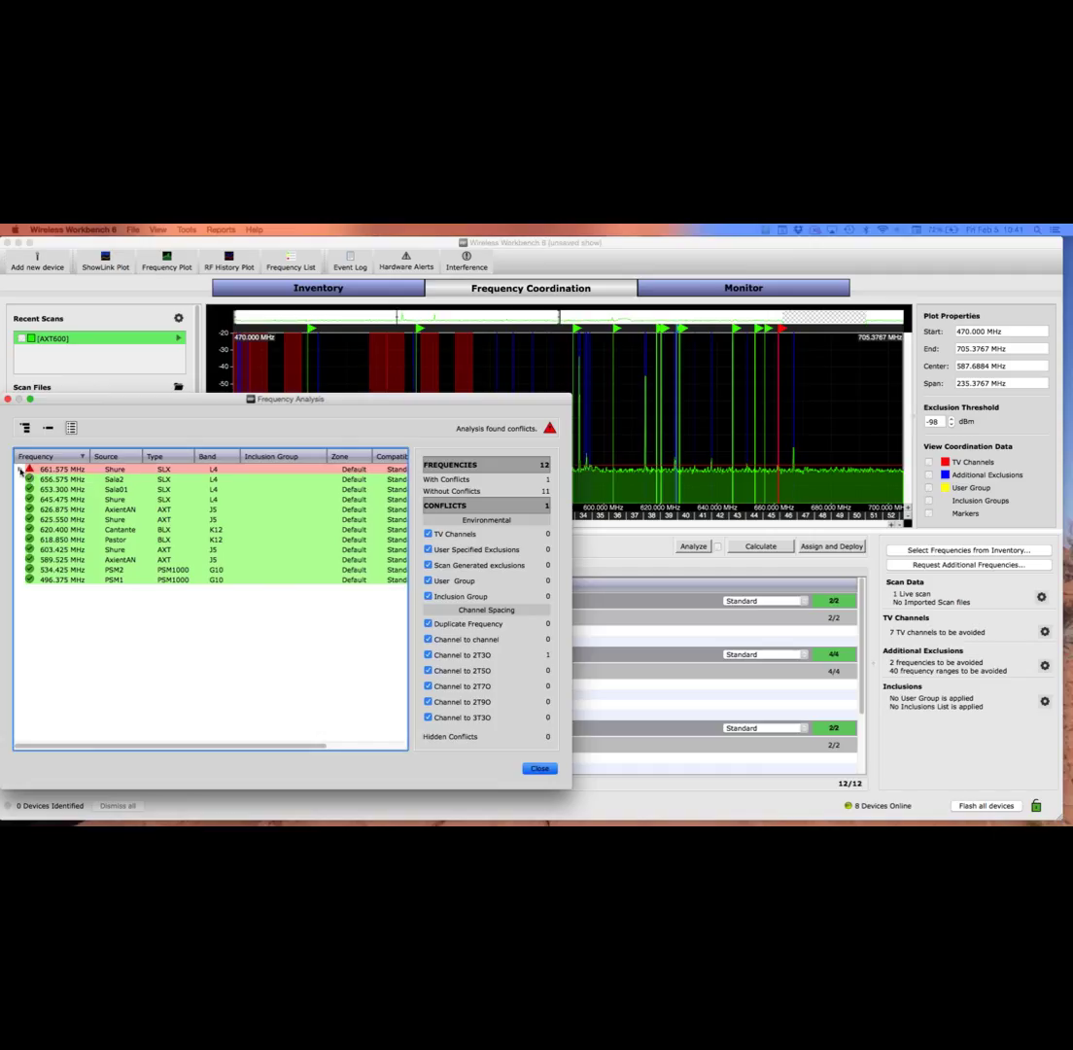
pyautogui.click(20, 470)
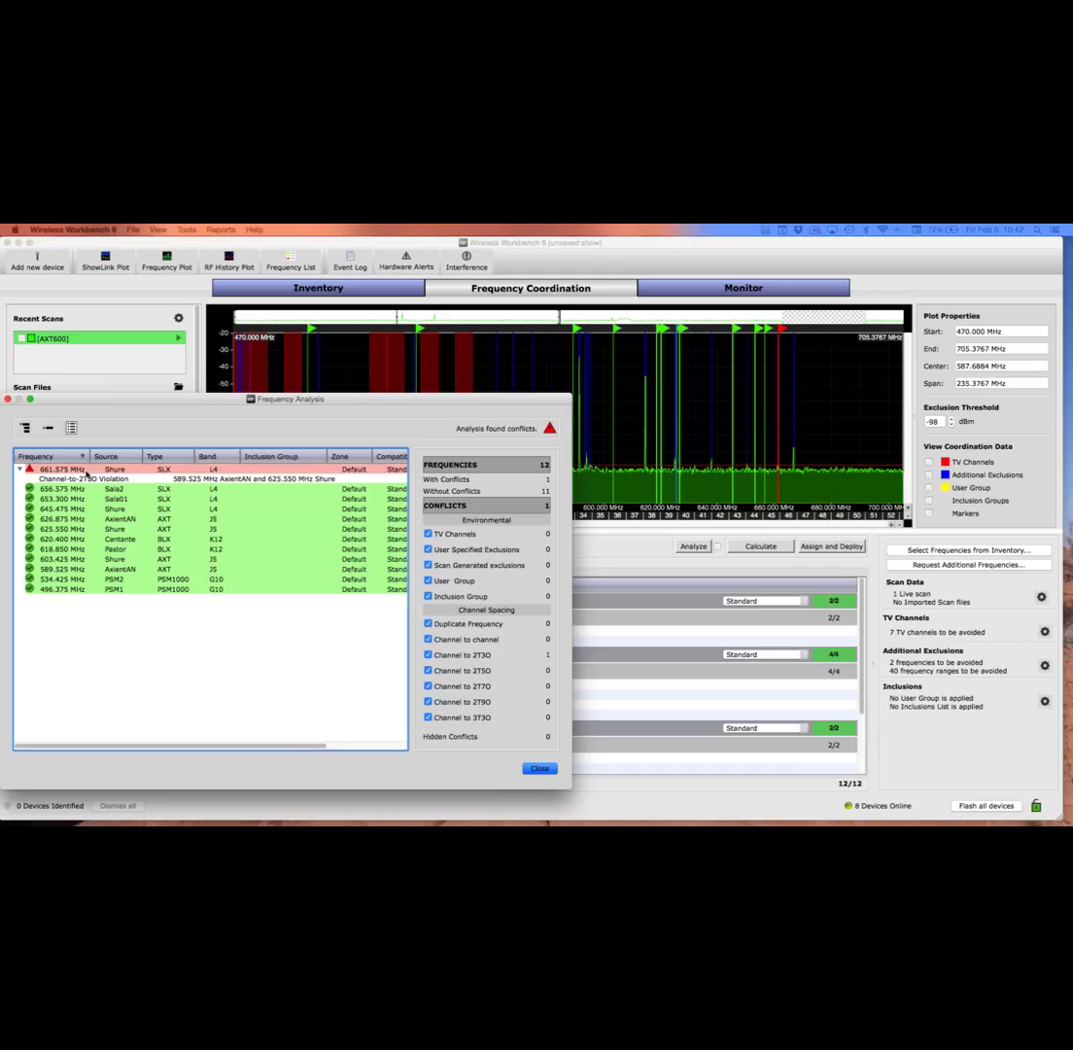
pyautogui.click(85, 470)
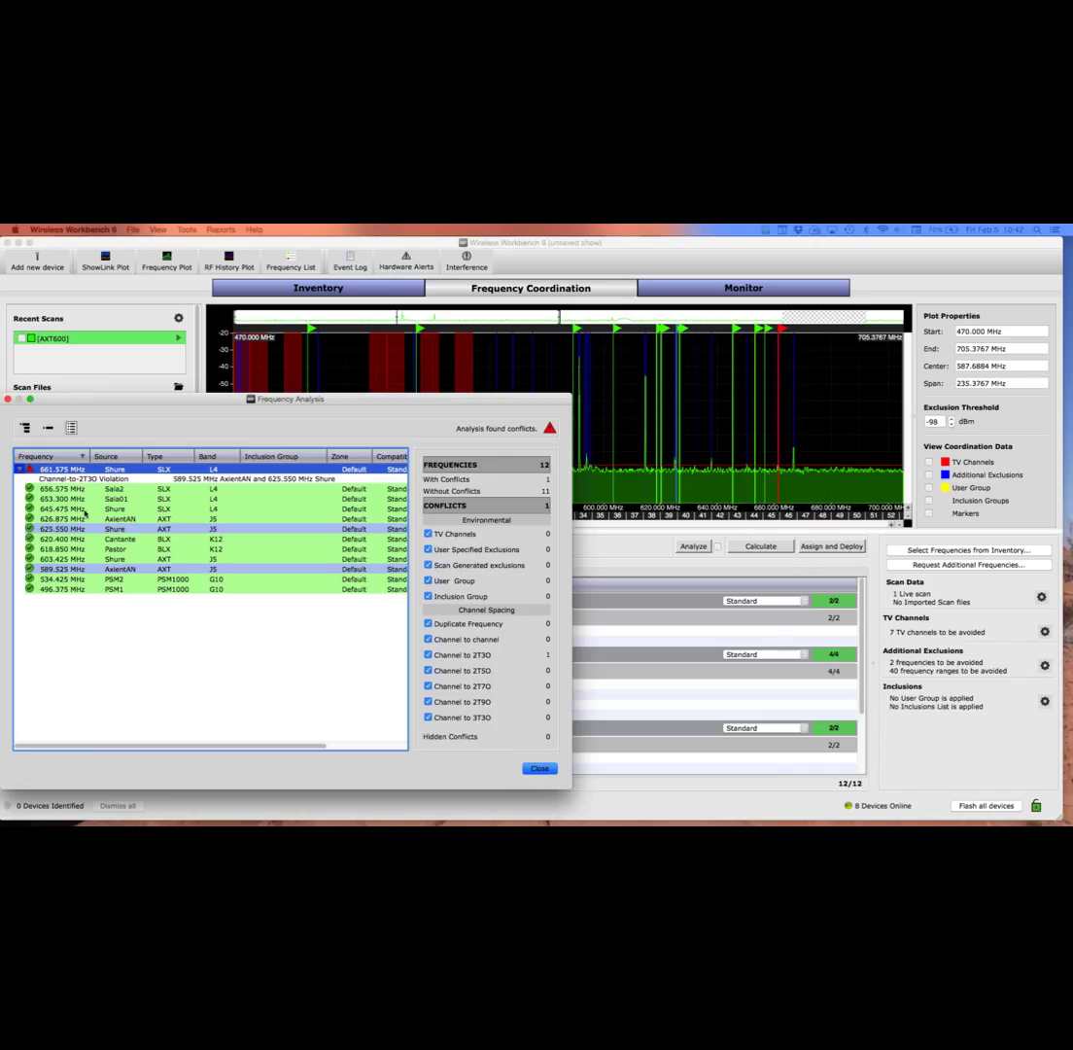
pyautogui.click(539, 768)
# Recalculate compatible frequencies for all devices and review the new results down to the AXT group
pyautogui.click(761, 547)
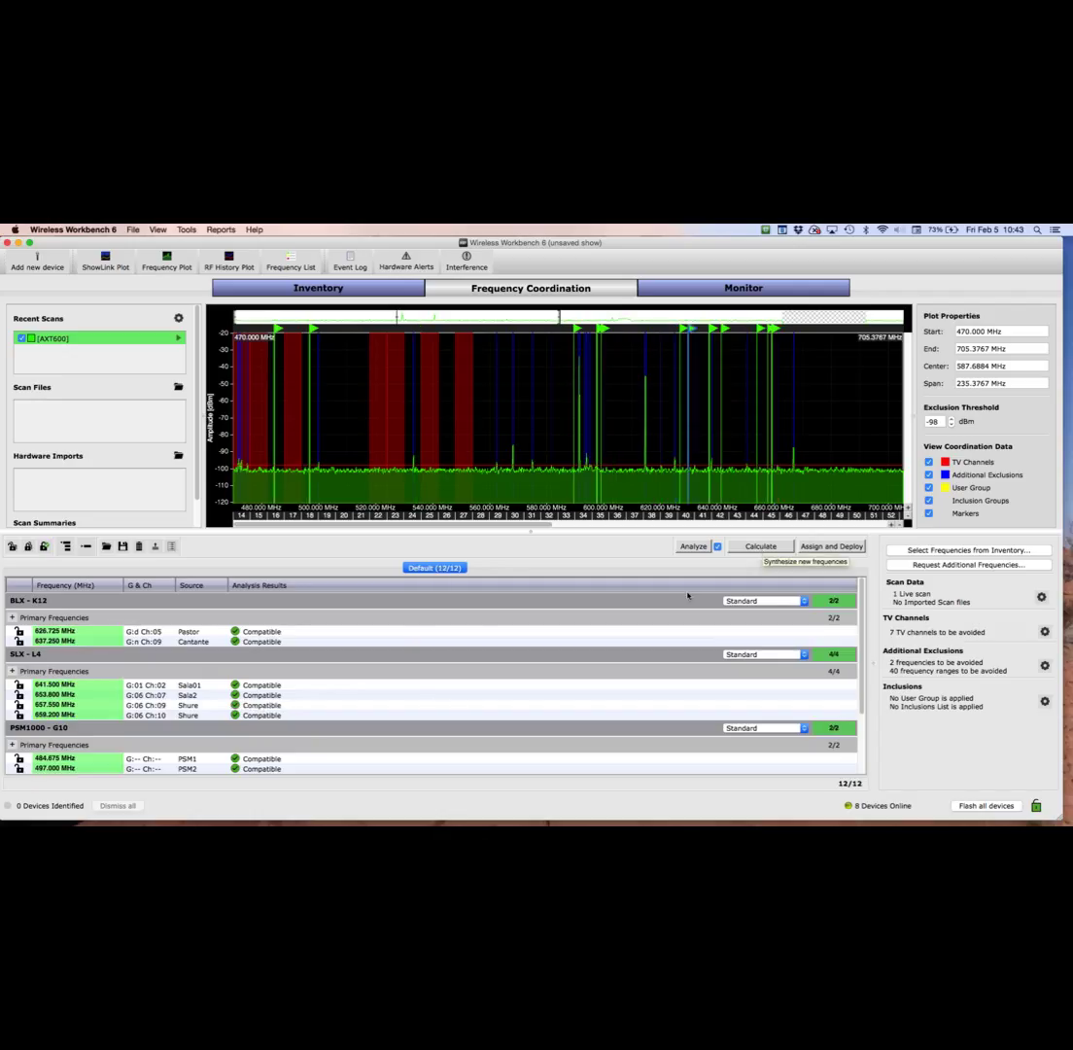
pyautogui.scroll(-5, 465, 711)
pyautogui.click(455, 713)
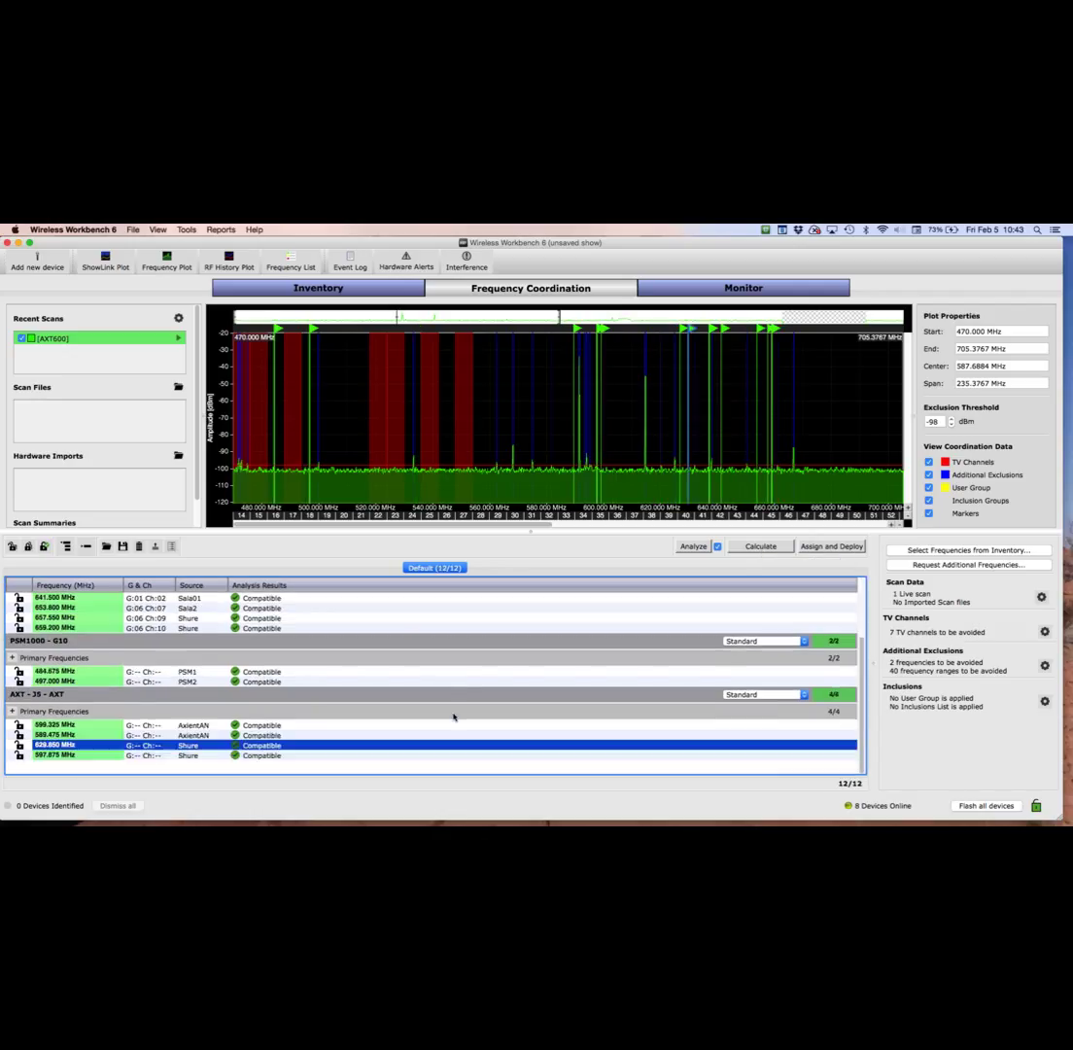
pyautogui.scroll(3, 682, 678)
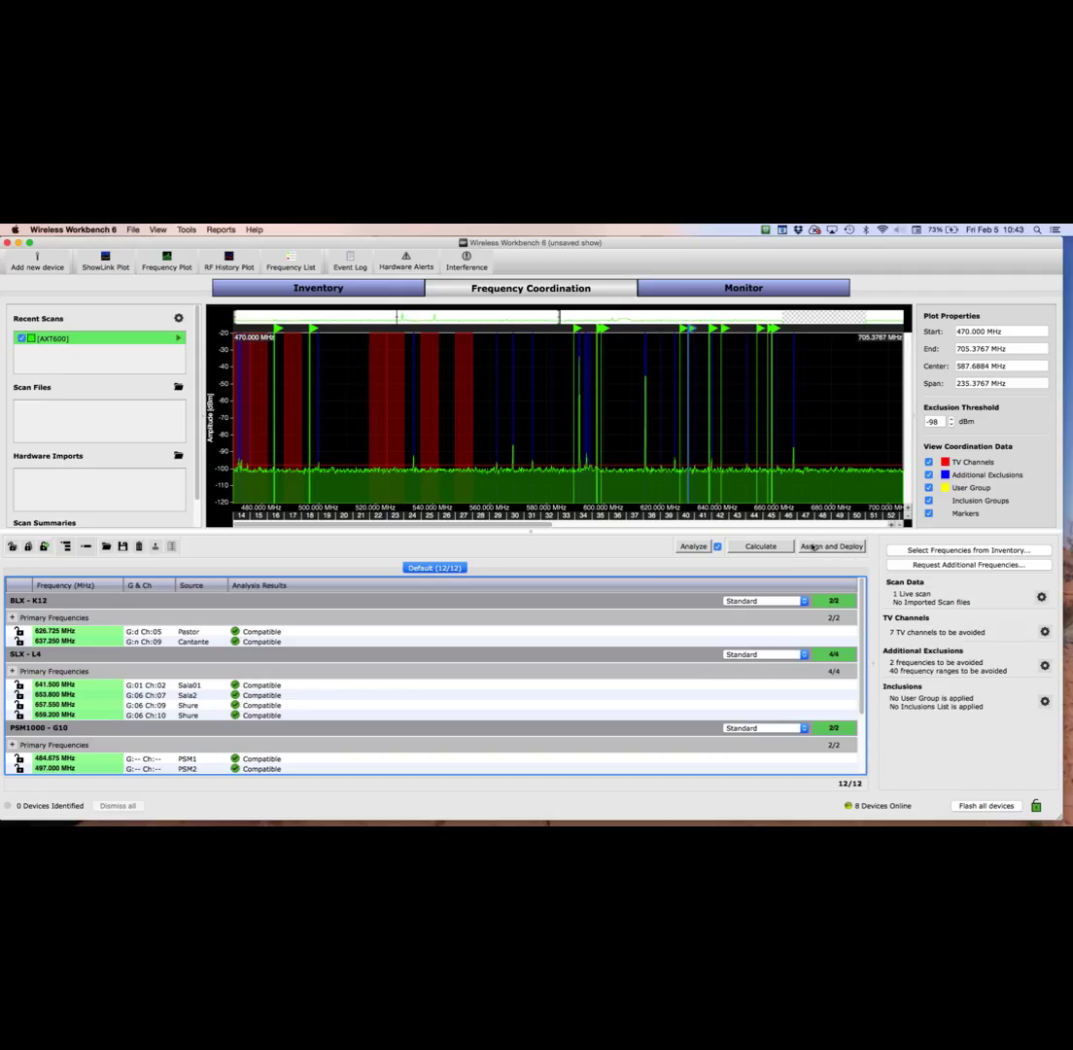
# In Assign and Deploy, swap two SLX channels so that Sala2 uses 659.200 MHz and Shure uses 653.800 MHz
pyautogui.click(828, 547)
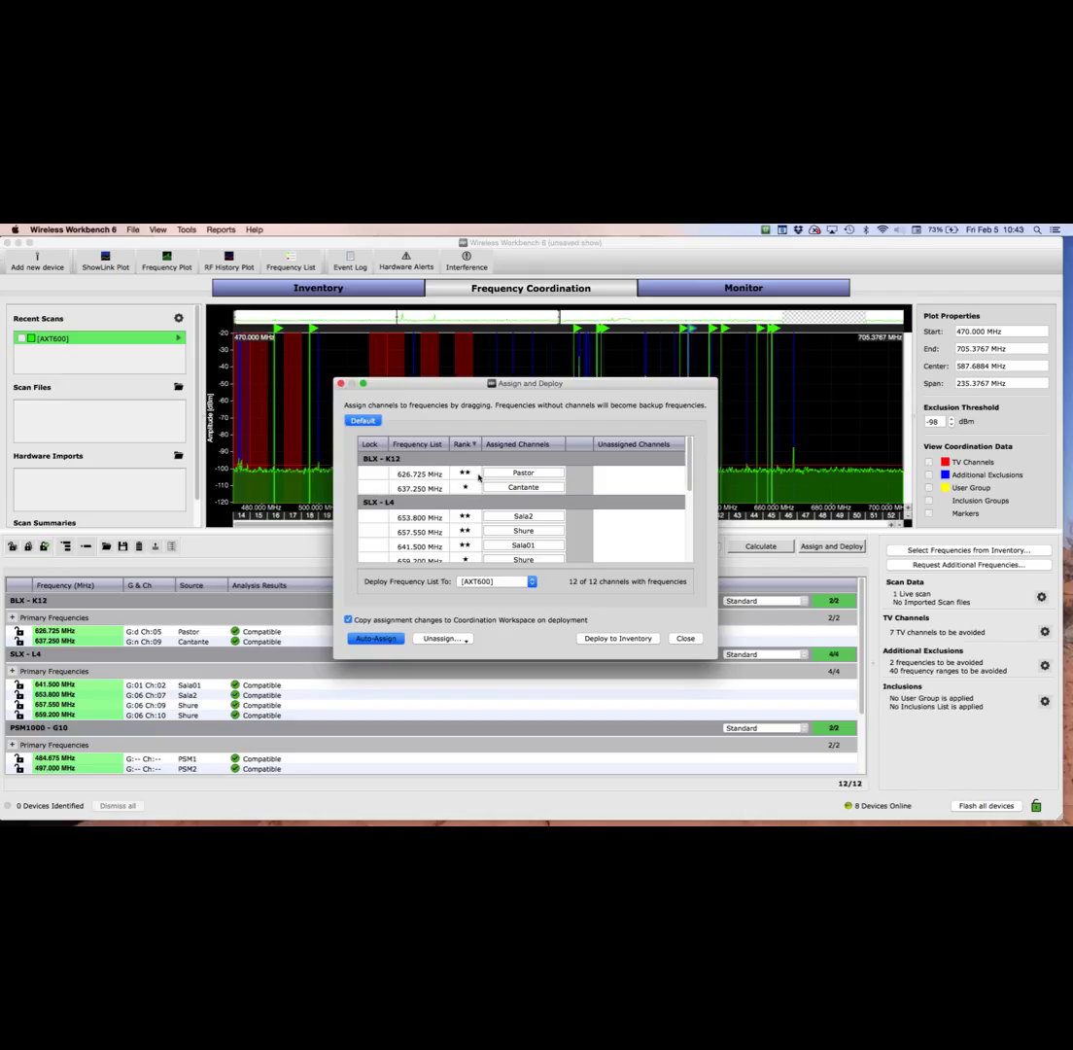
pyautogui.moveTo(483, 487)
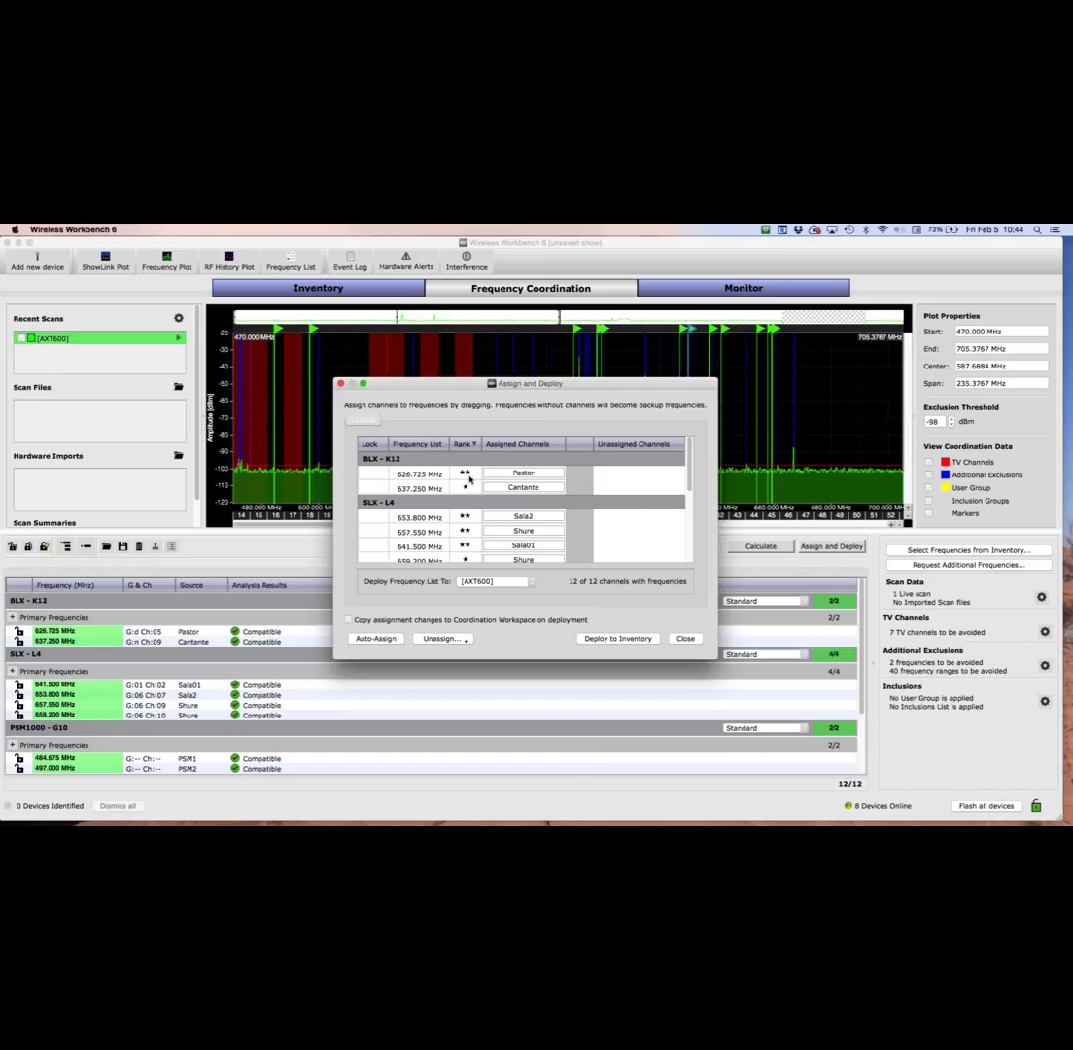
pyautogui.click(431, 489)
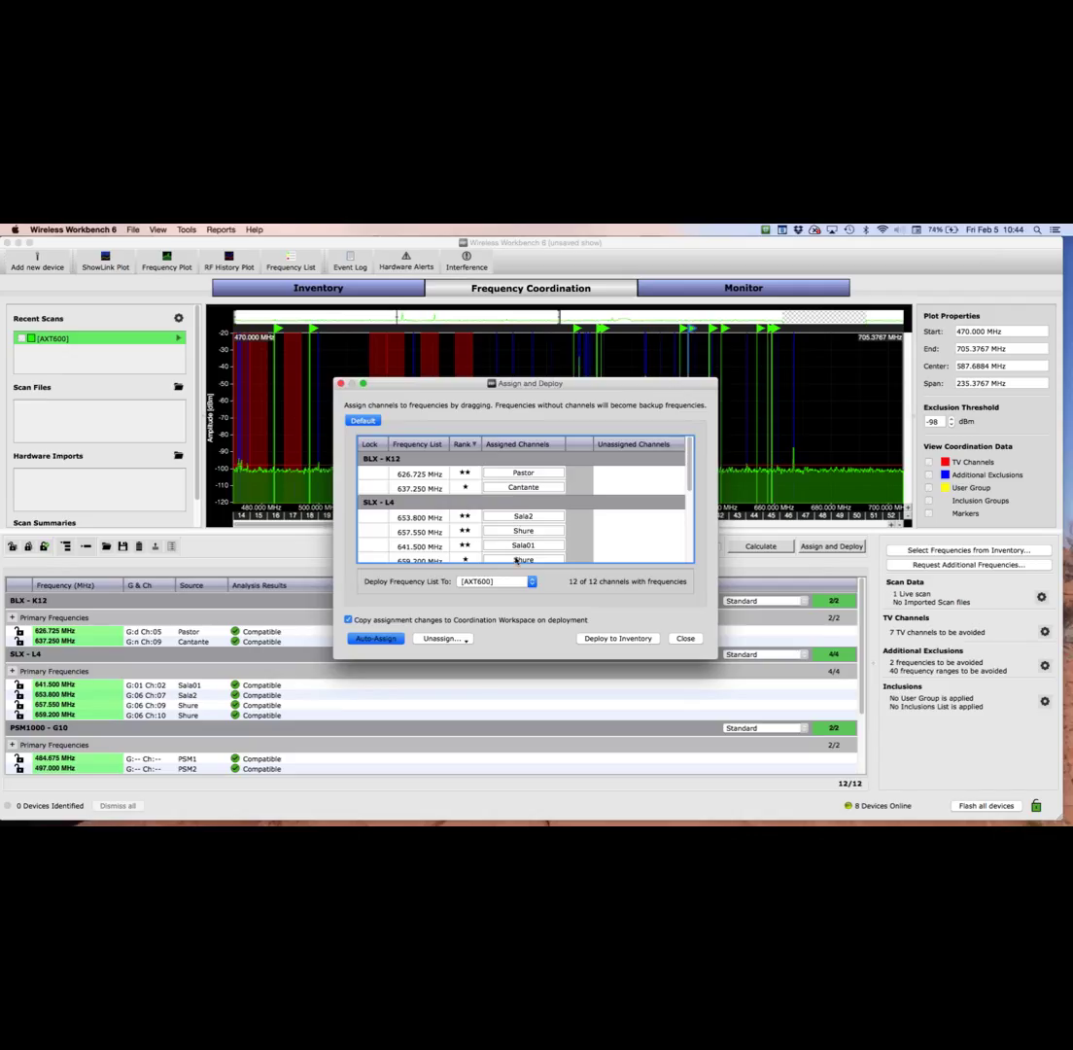
pyautogui.scroll(-1, 517, 561)
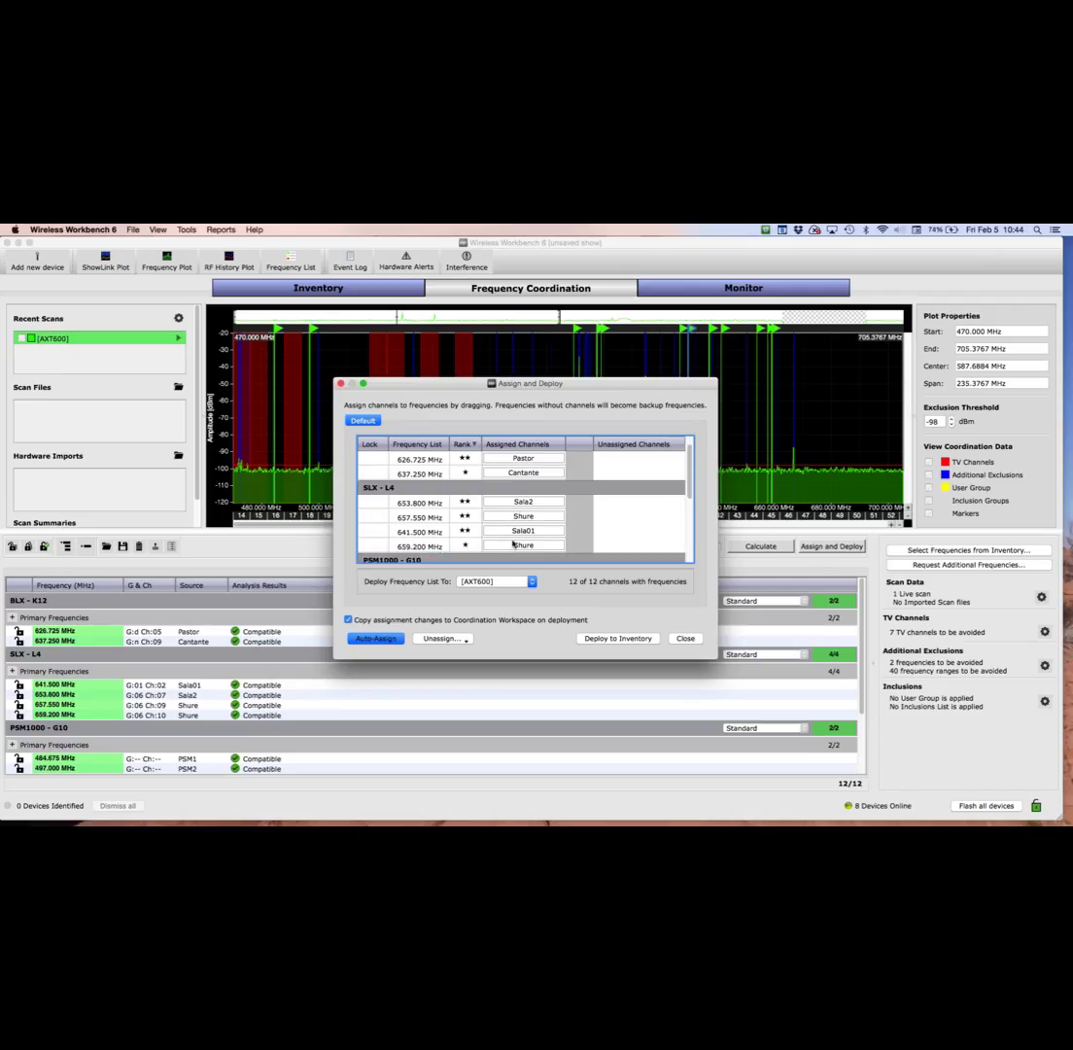
pyautogui.moveTo(513, 544); pyautogui.dragTo(520, 504)
# Deploy the assigned frequencies to the inventory, sending the frequency list to the AXT600, and close the deployment dialogs
pyautogui.click(616, 639)
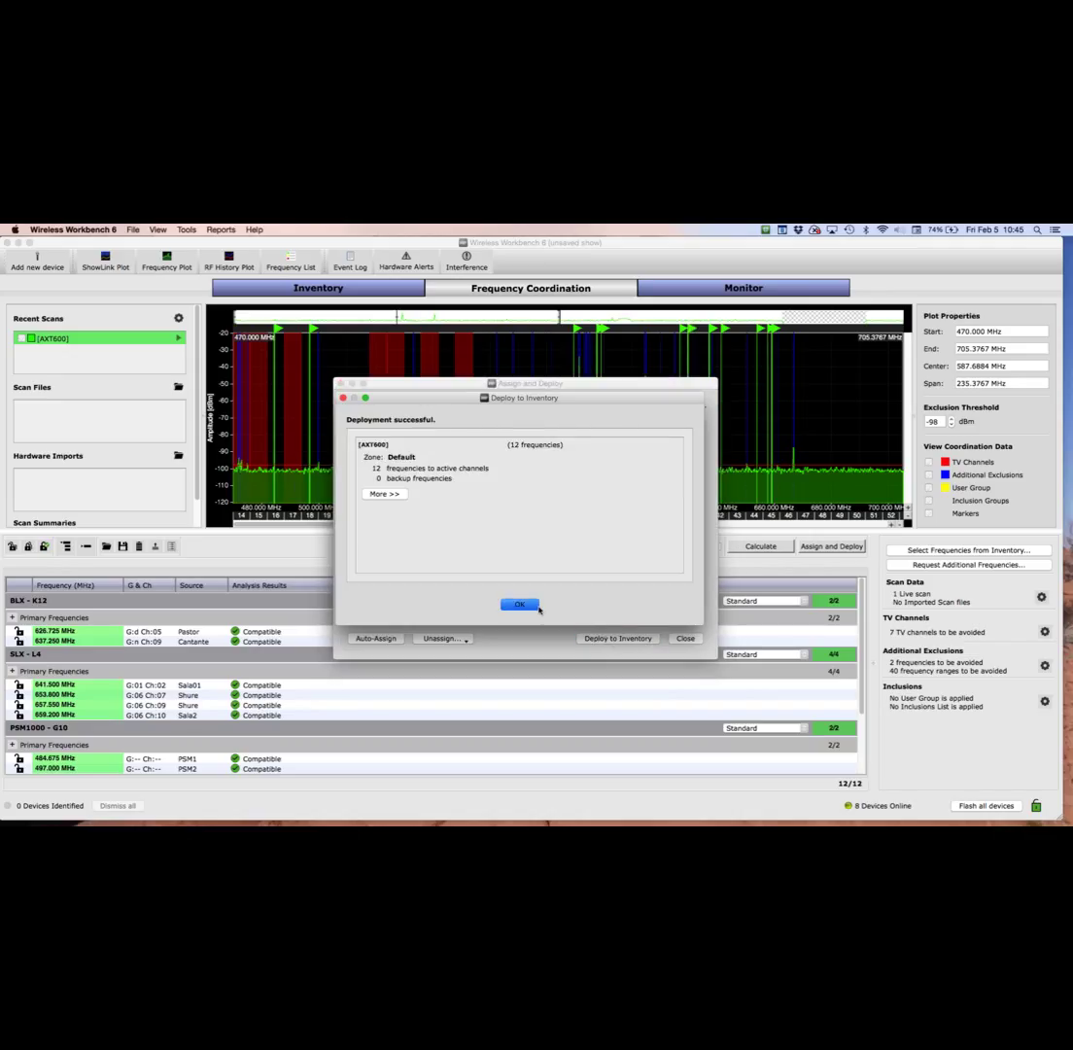
pyautogui.press('Return')
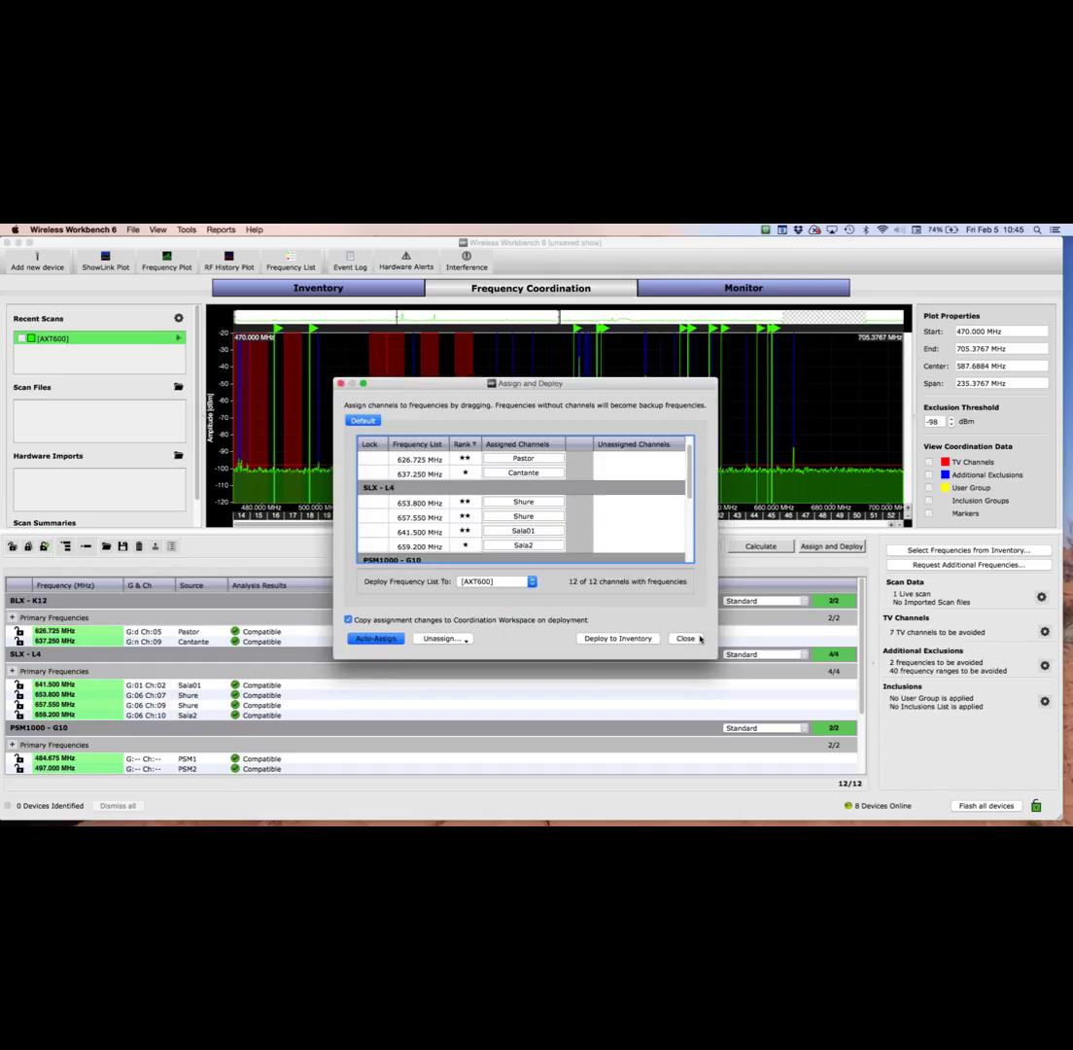
pyautogui.click(687, 637)
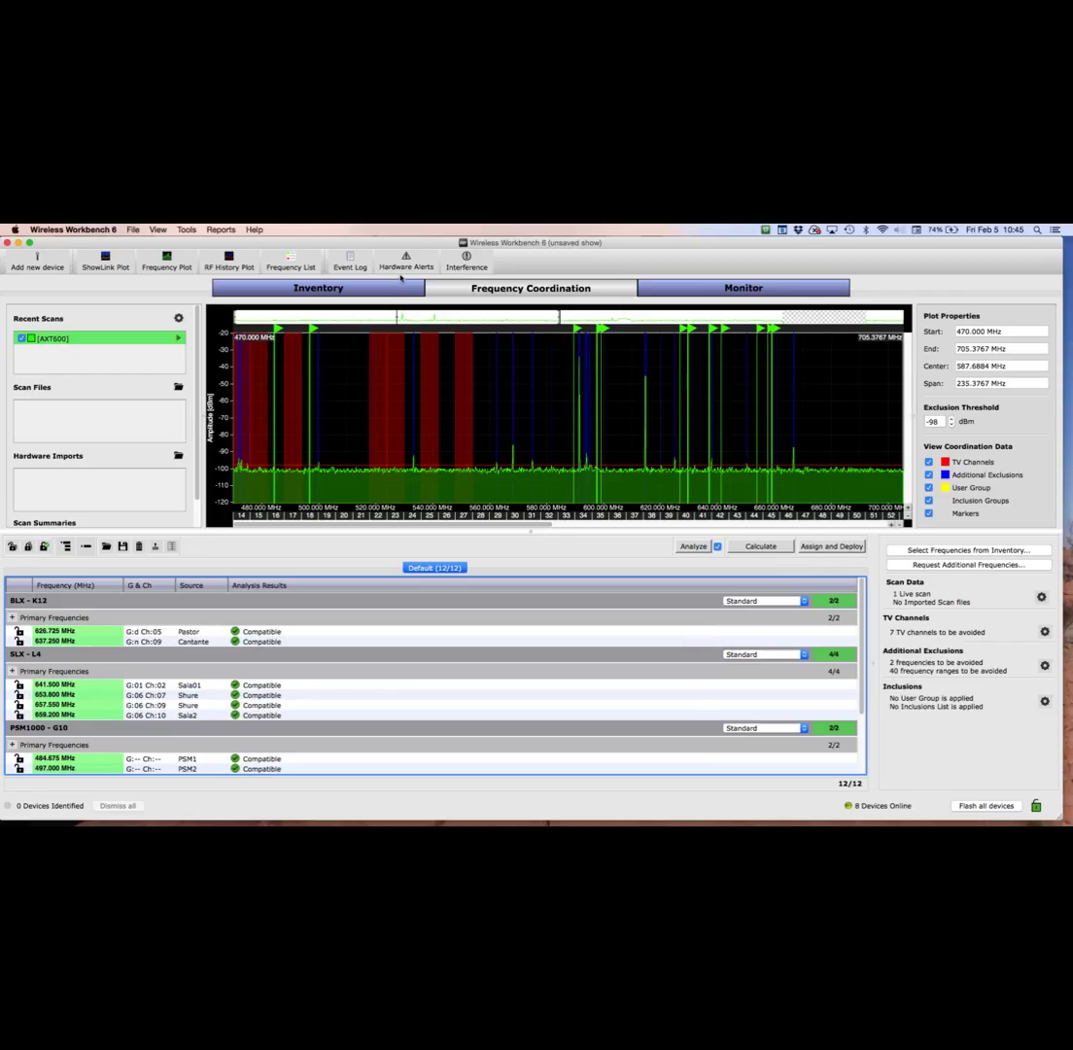
# Generate an inventory report with the preselected sections, look at its available export formats and close it
pyautogui.click(216, 231)
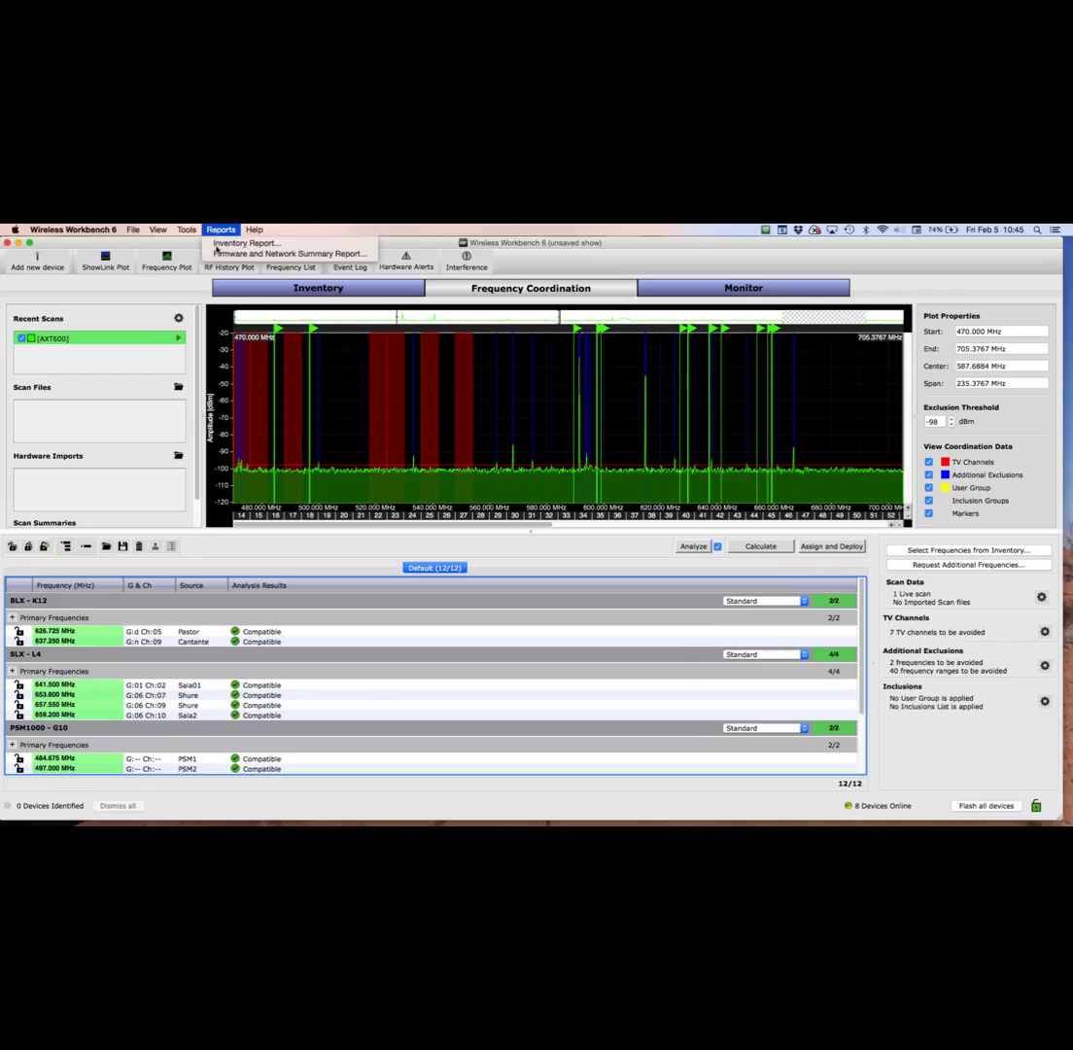
pyautogui.click(223, 244)
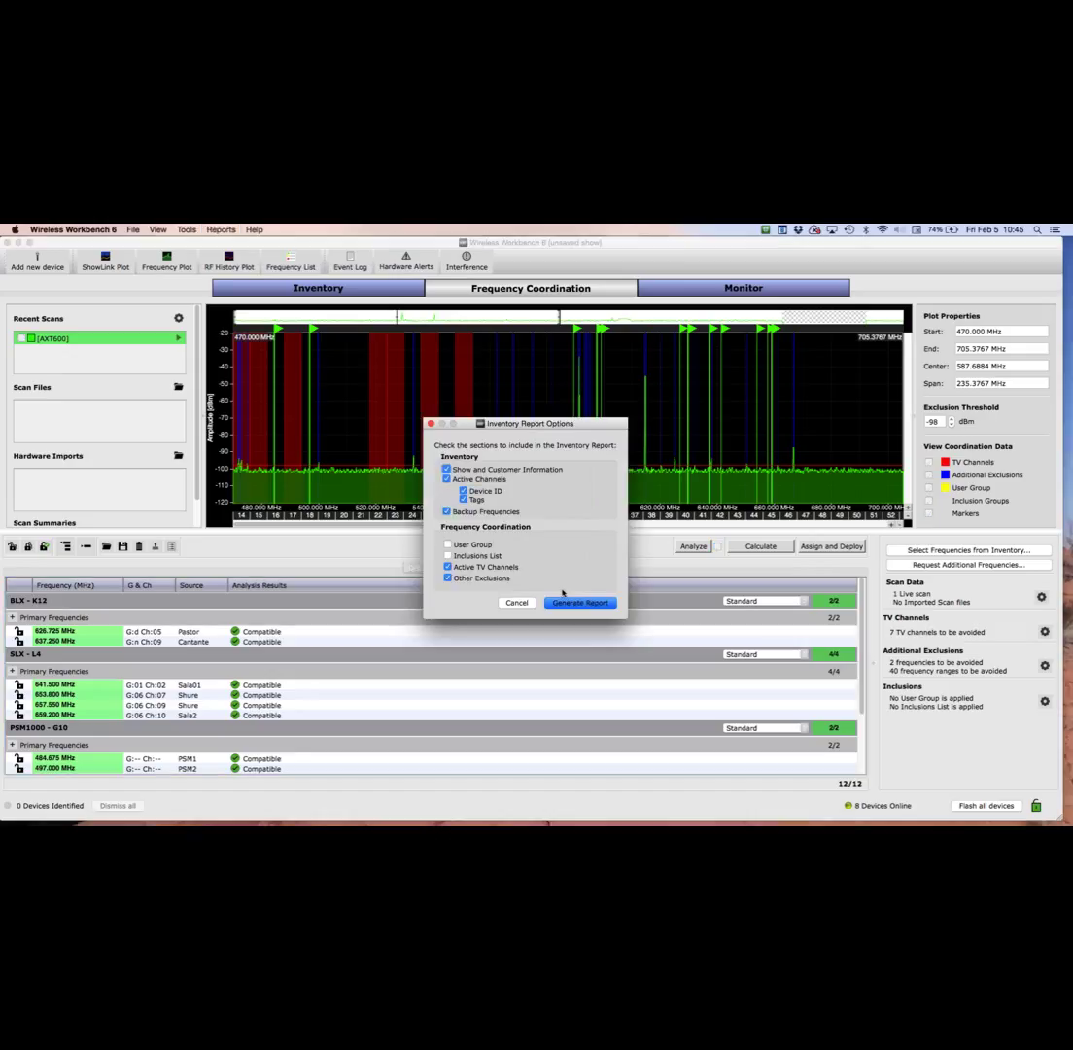
pyautogui.click(575, 603)
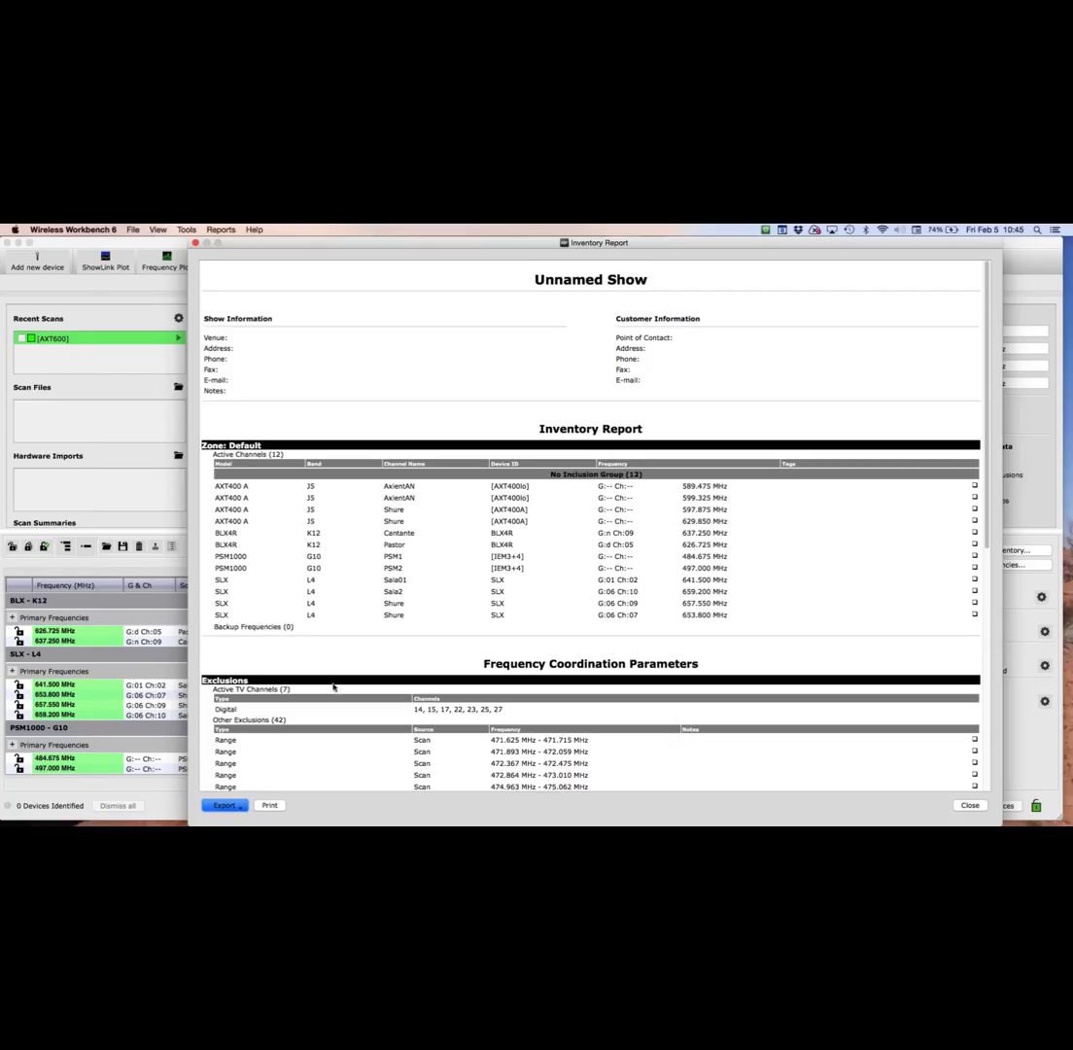
pyautogui.click(233, 807)
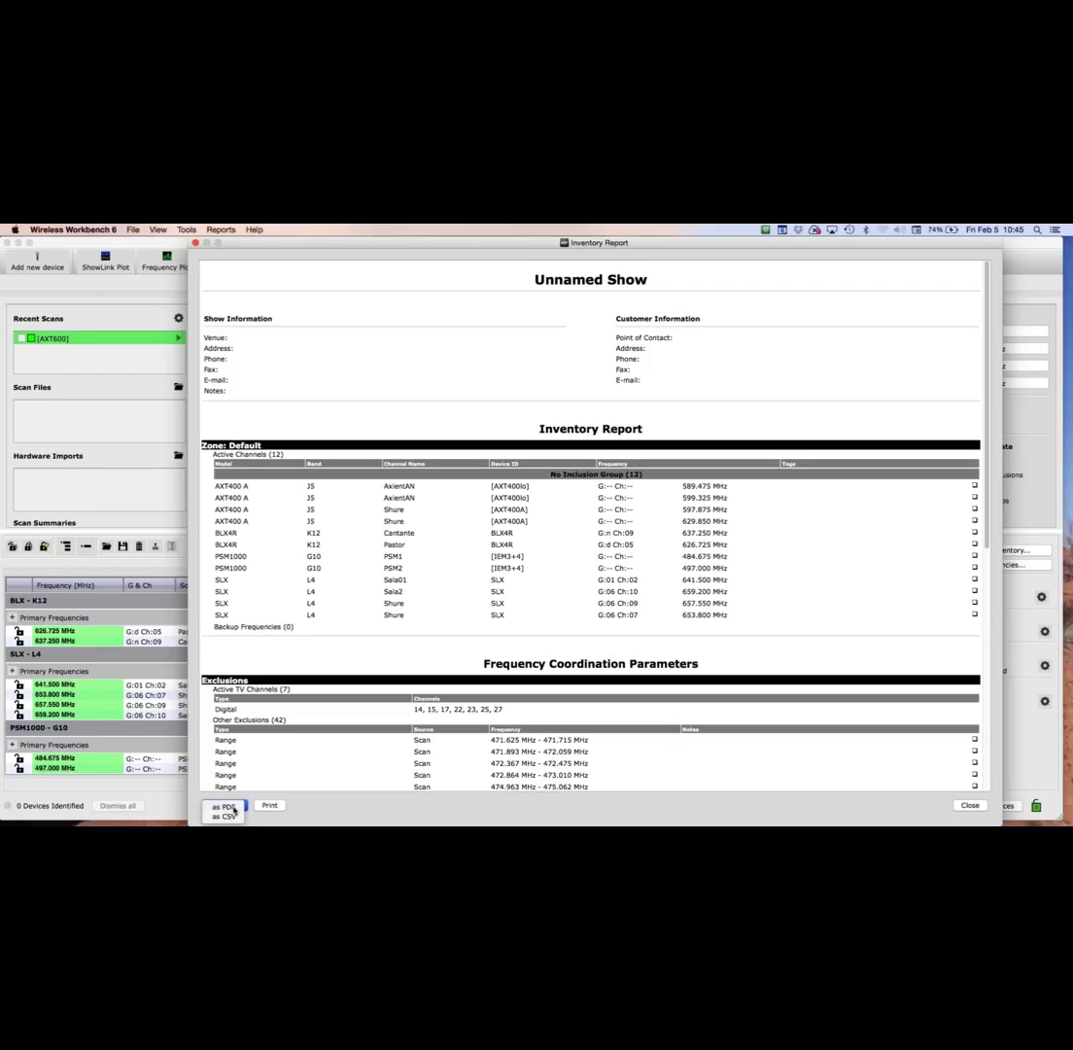
pyautogui.click(326, 808)
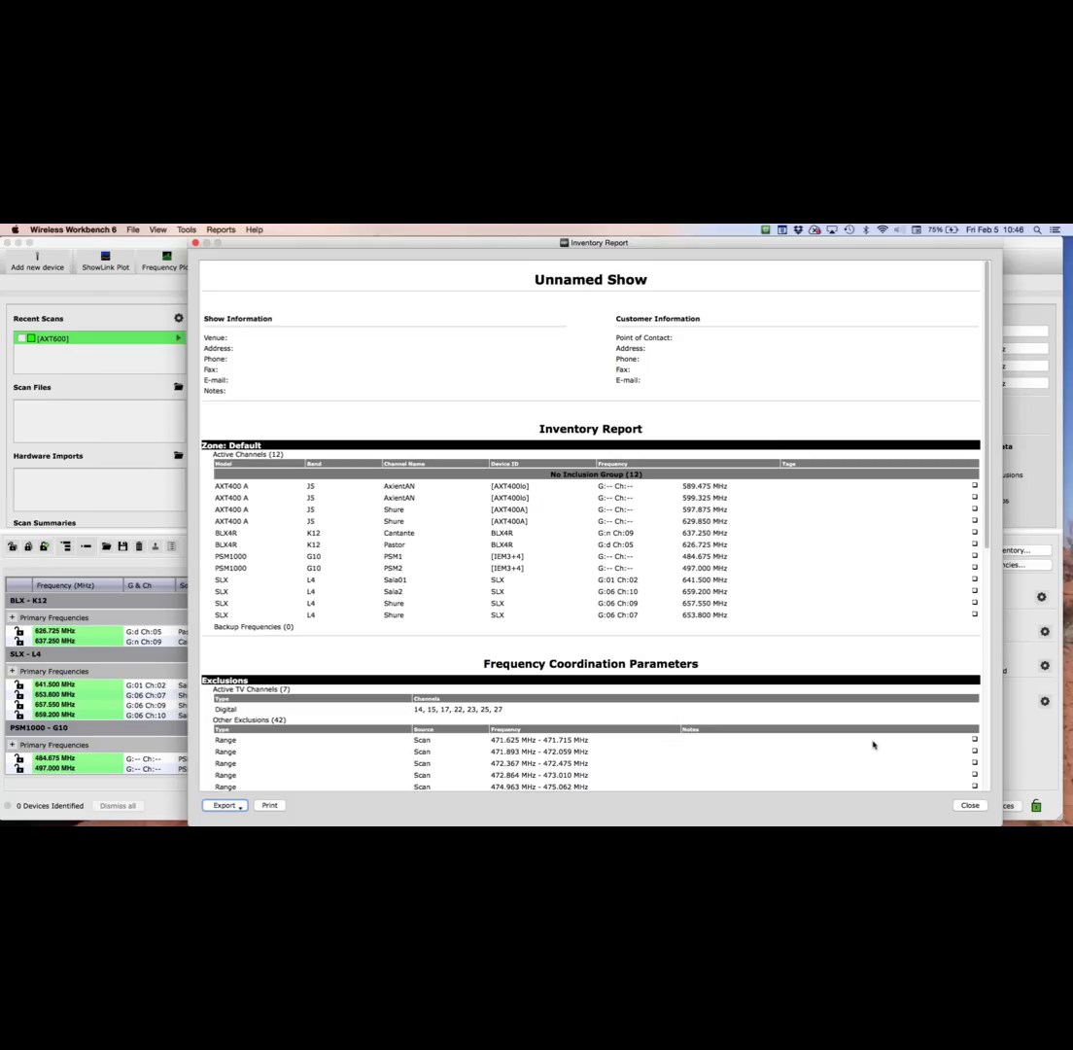
pyautogui.click(970, 806)
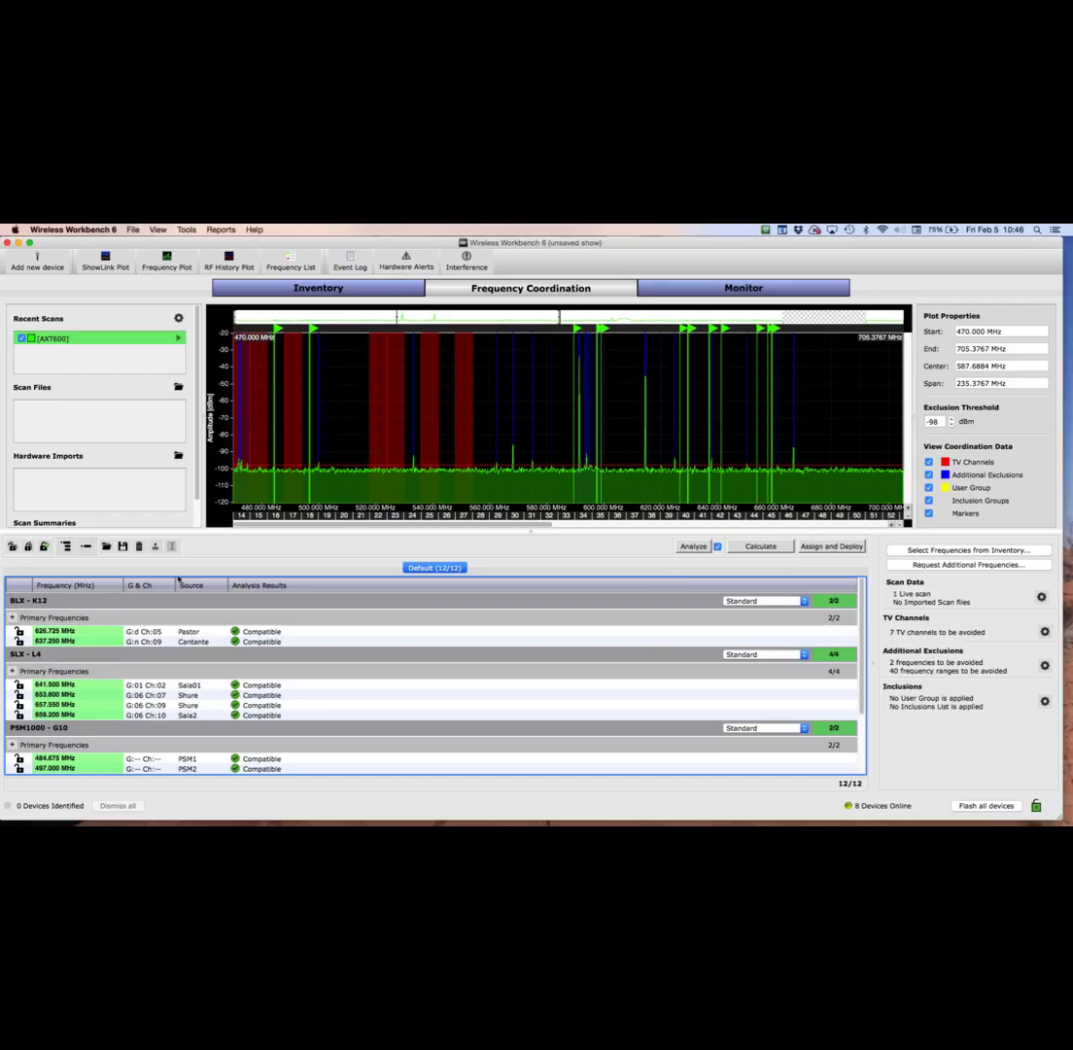
# Lock all frequencies in the coordination workspace and check the locks through the whole list
pyautogui.click(44, 546)
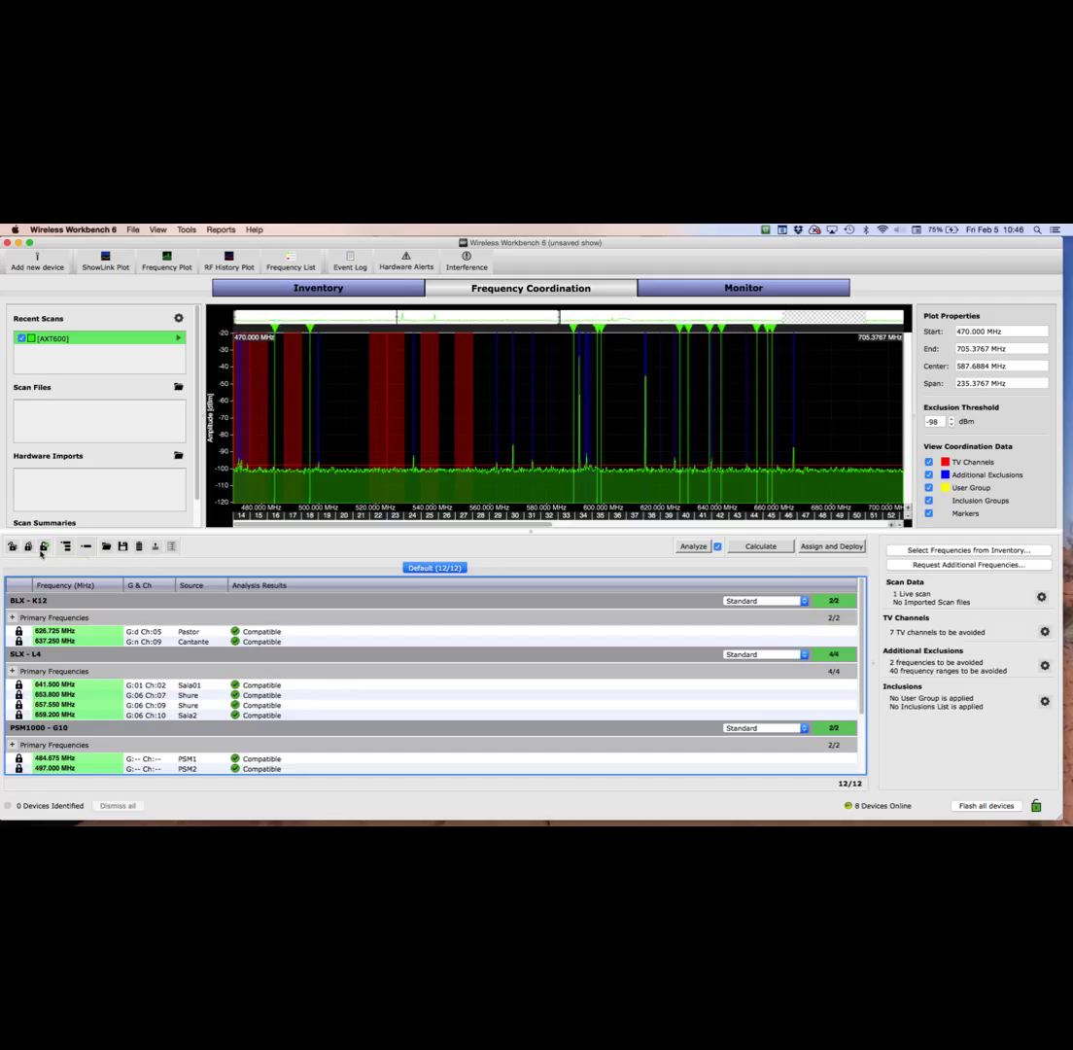
pyautogui.scroll(-3, 95, 707)
pyautogui.scroll(3, 86, 696)
# Add one active Shure BLX4R device in band M15 to the inventory
pyautogui.click(39, 258)
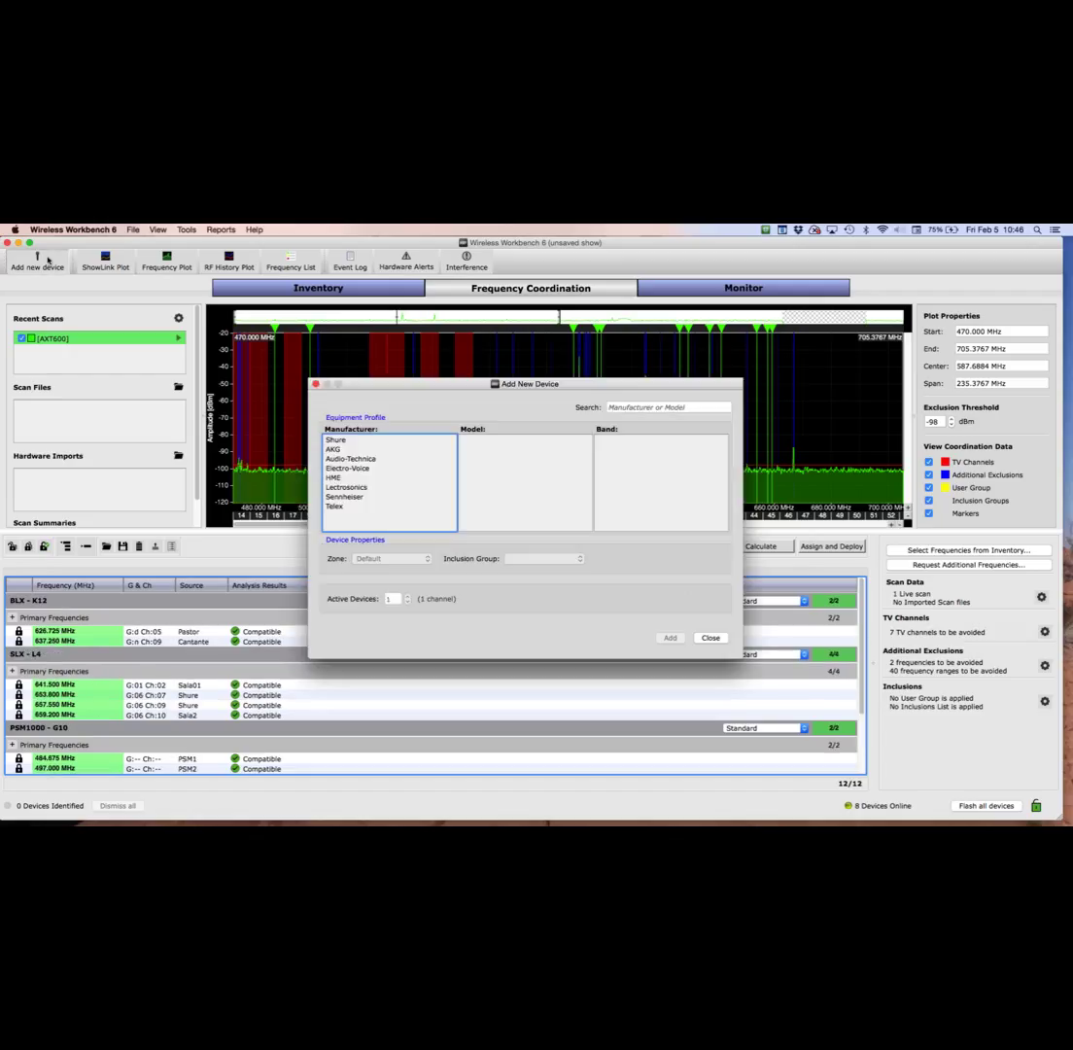
pyautogui.click(337, 441)
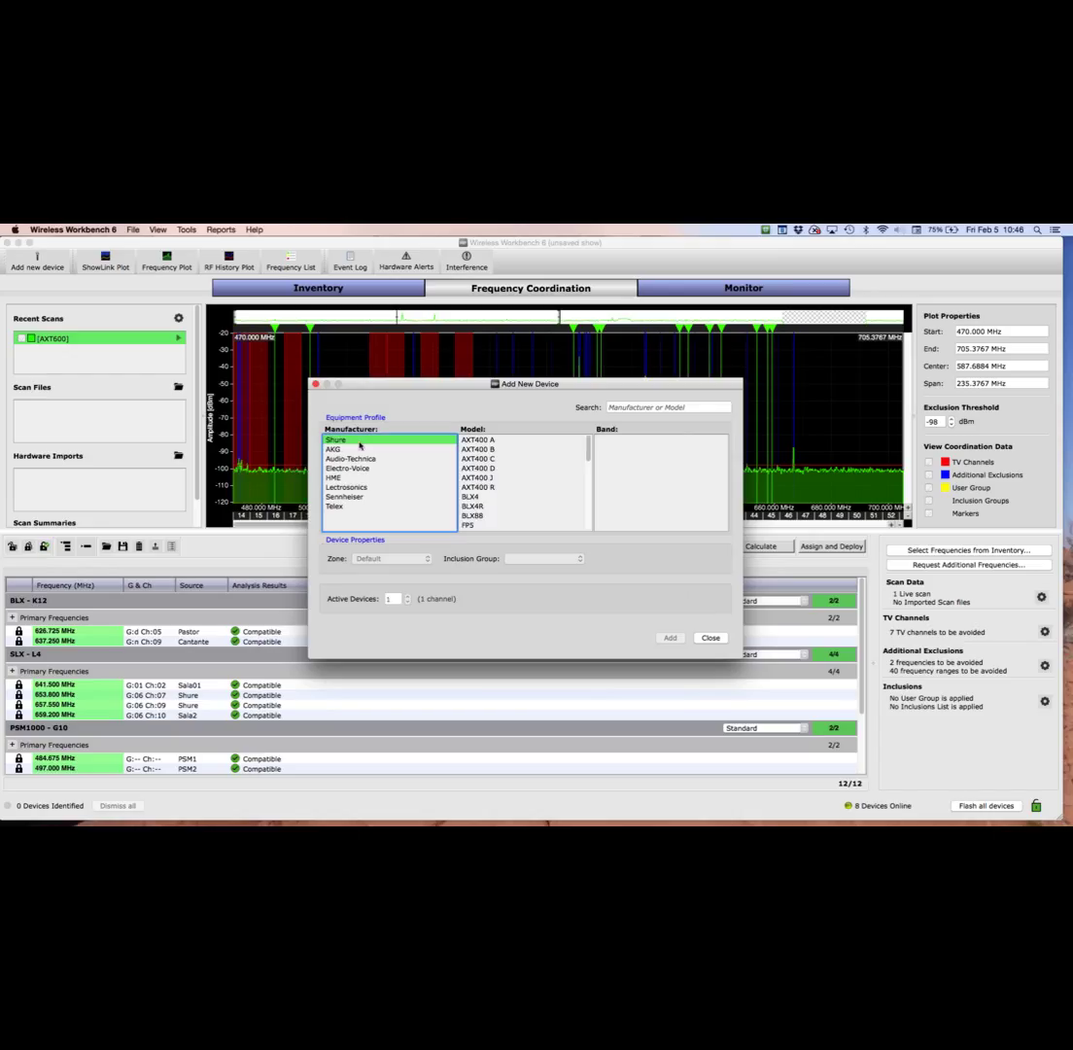
pyautogui.click(477, 506)
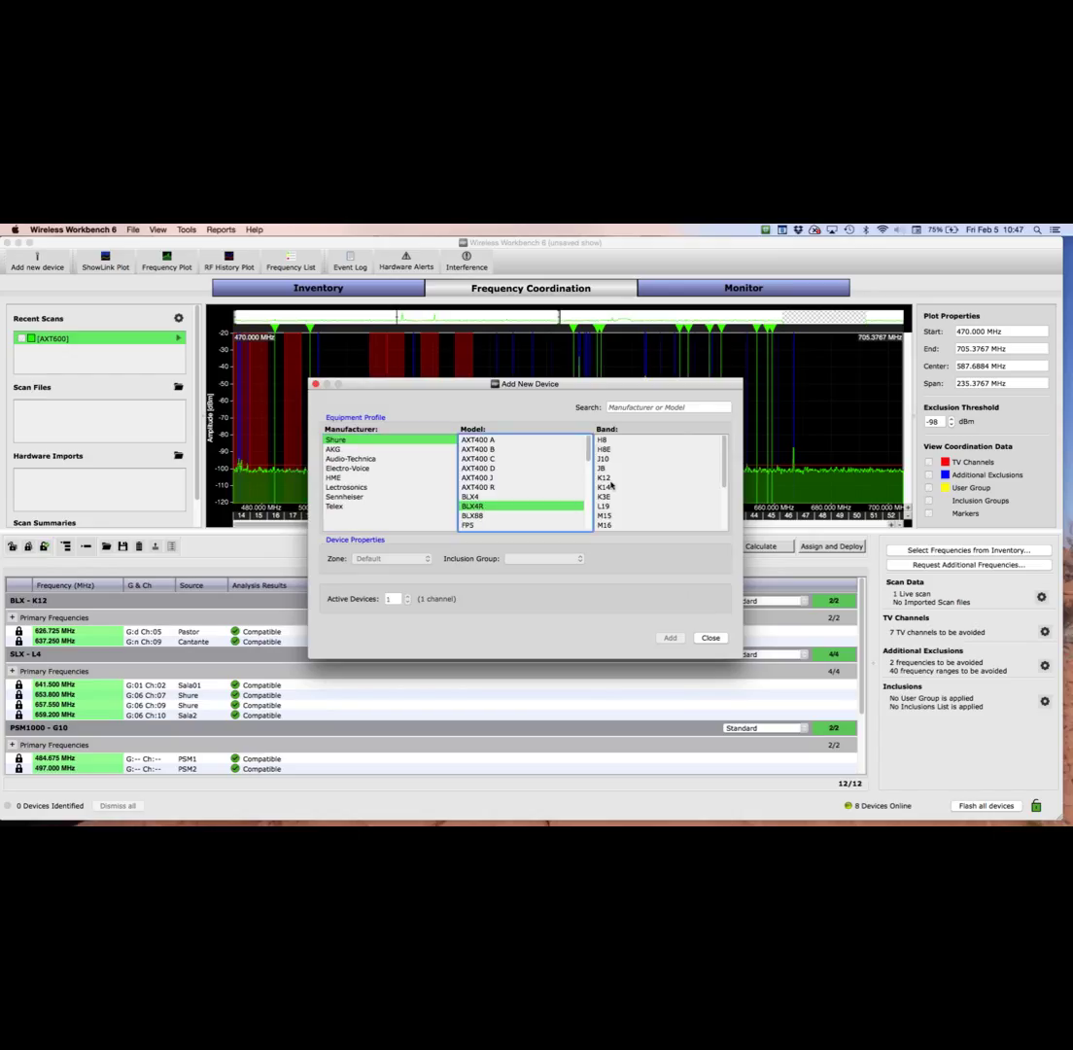
pyautogui.click(606, 516)
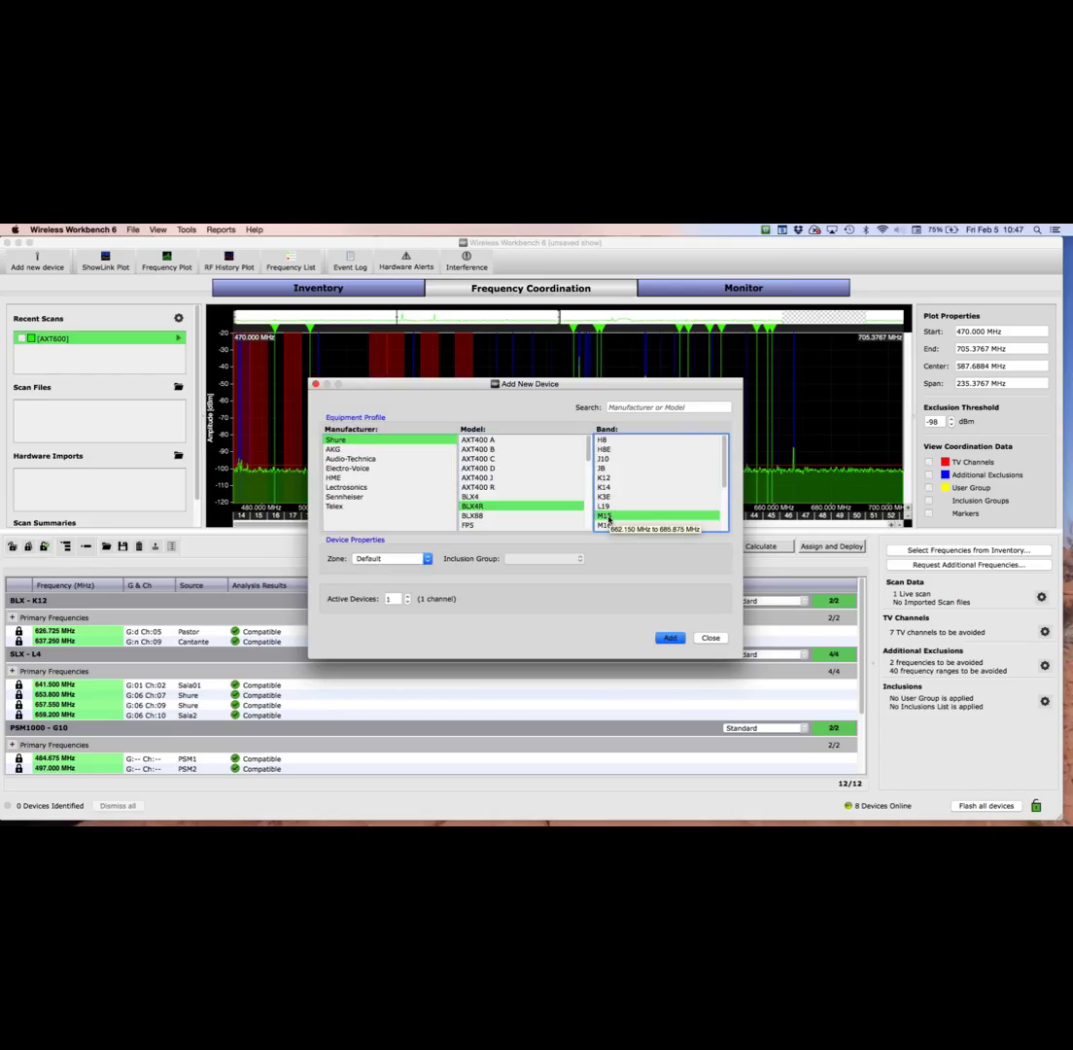
pyautogui.click(669, 639)
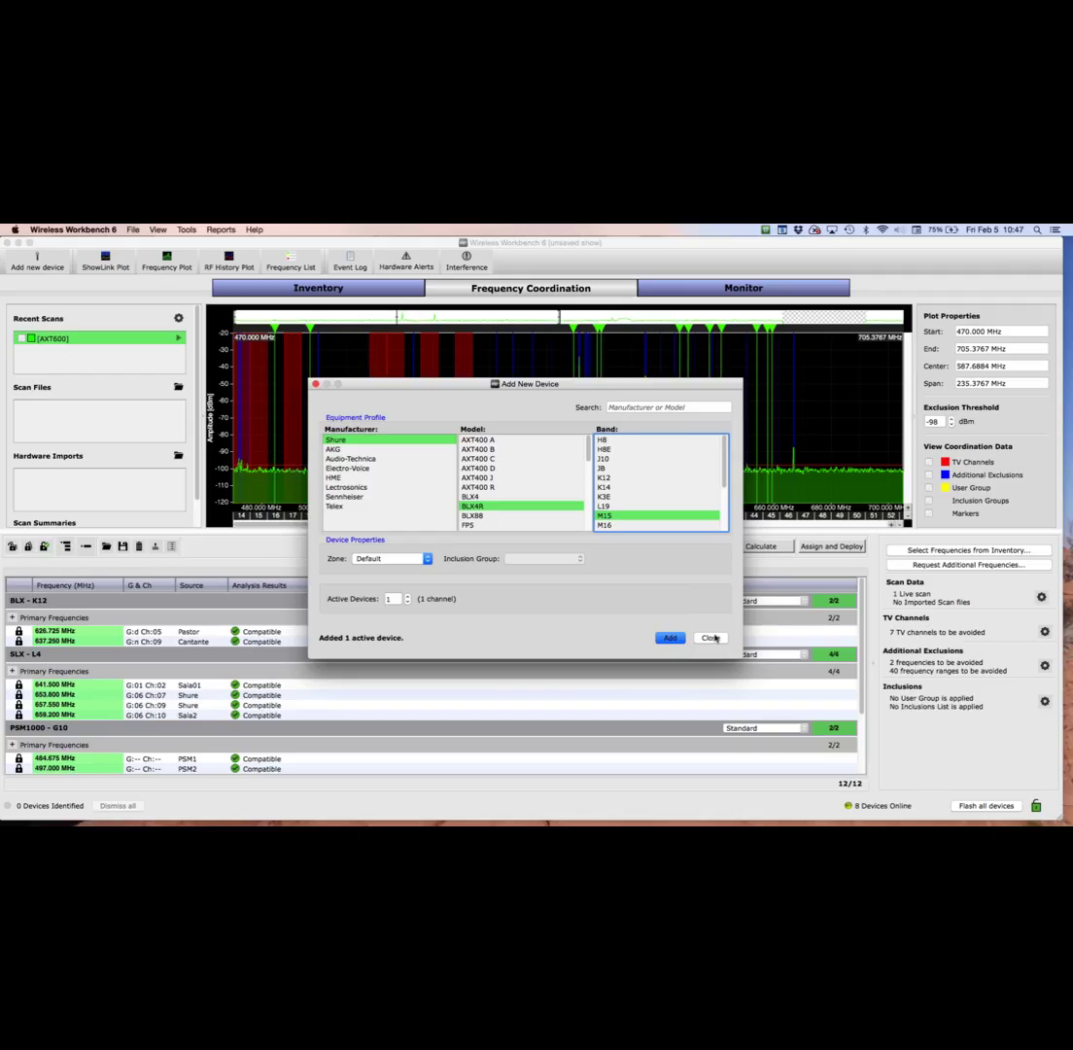
pyautogui.click(711, 638)
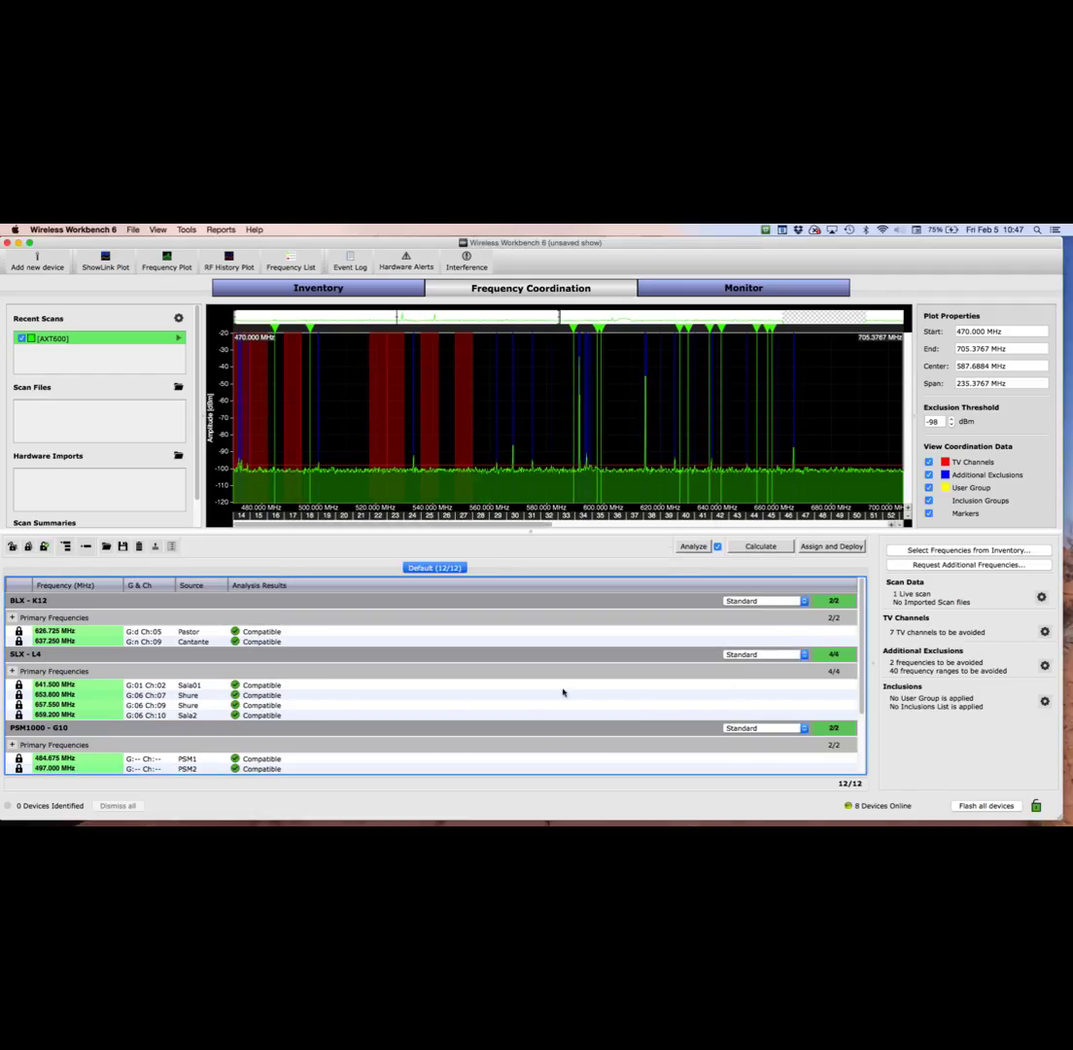
# Add two active Shure BLX4R devices in band M15 to the inventory
pyautogui.scroll(-2, 562, 692)
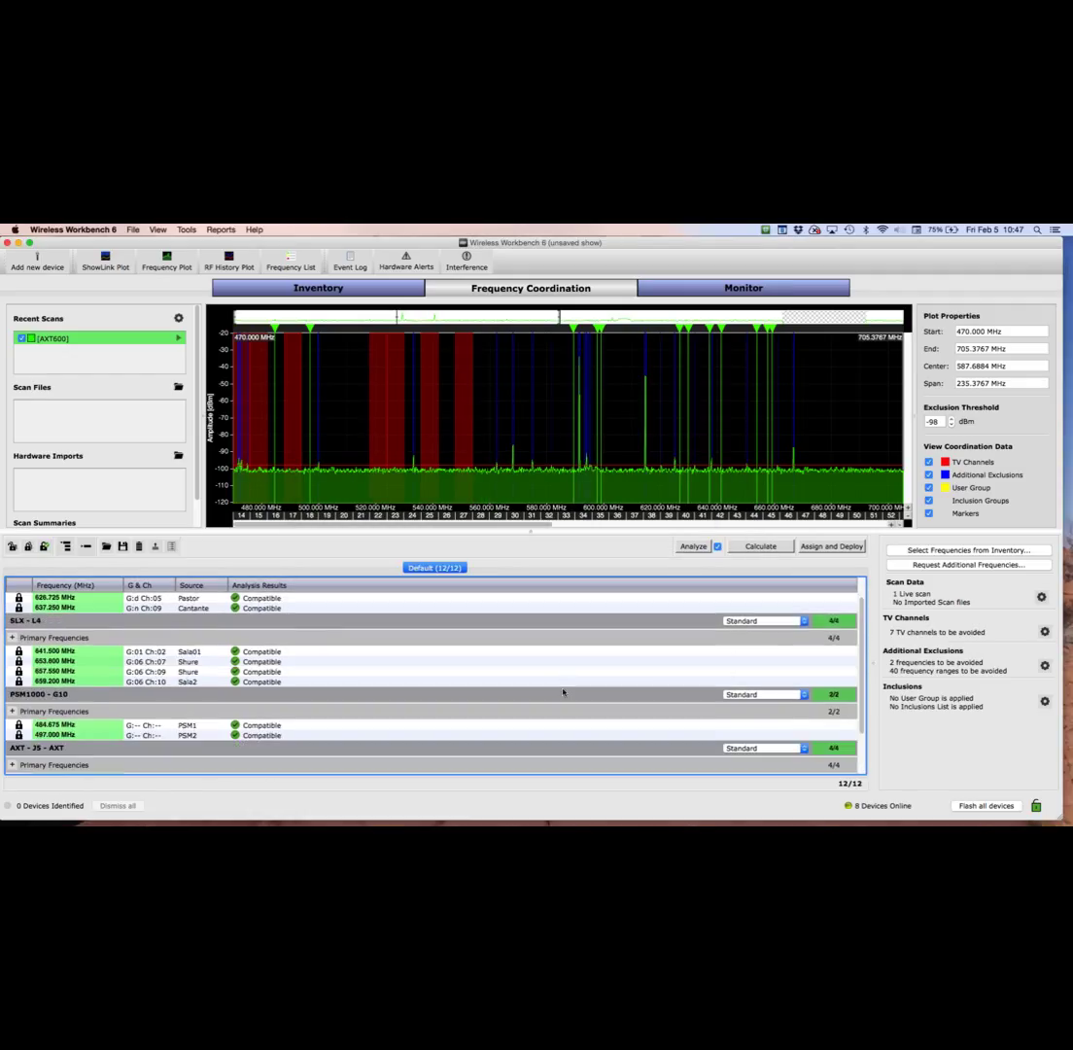
pyautogui.scroll(2, 562, 692)
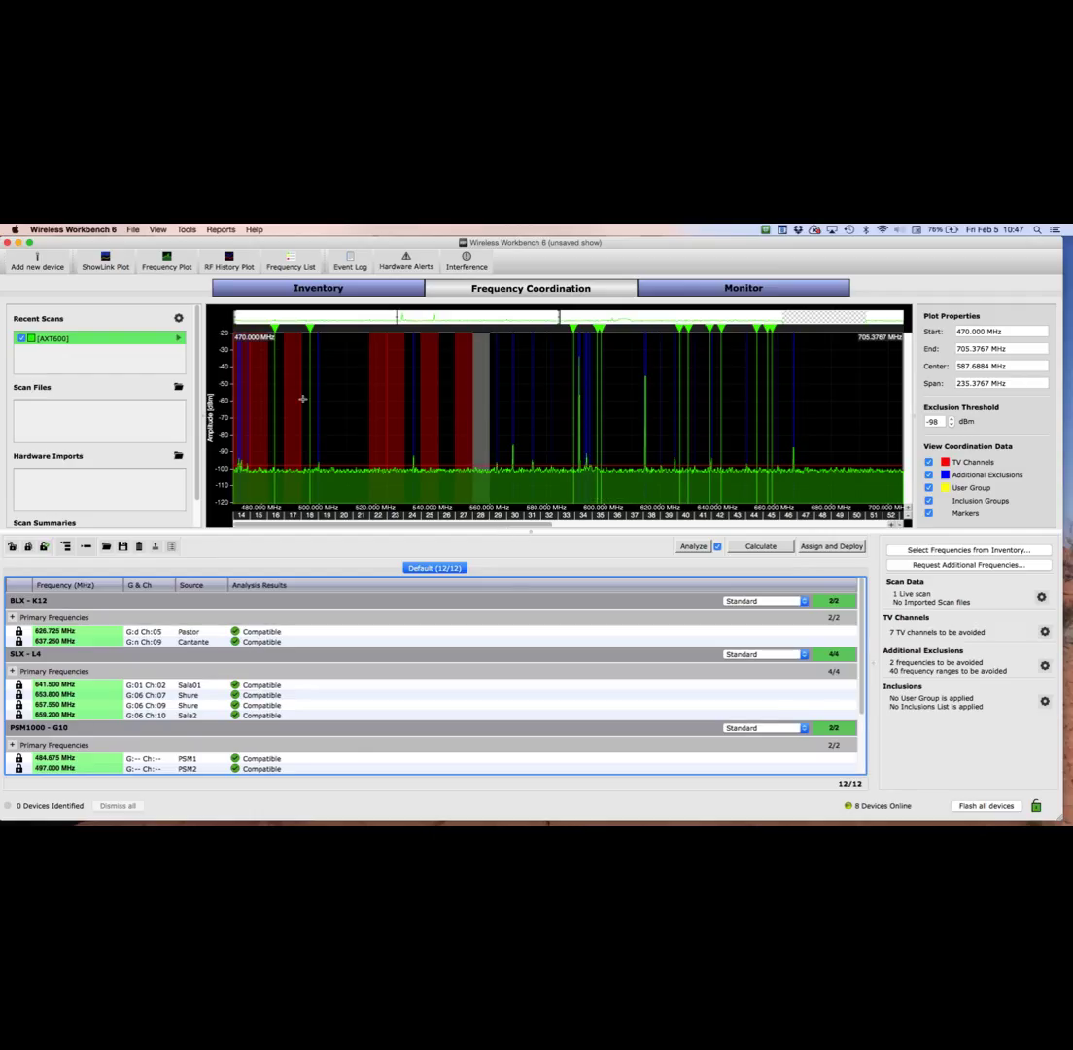
pyautogui.click(37, 261)
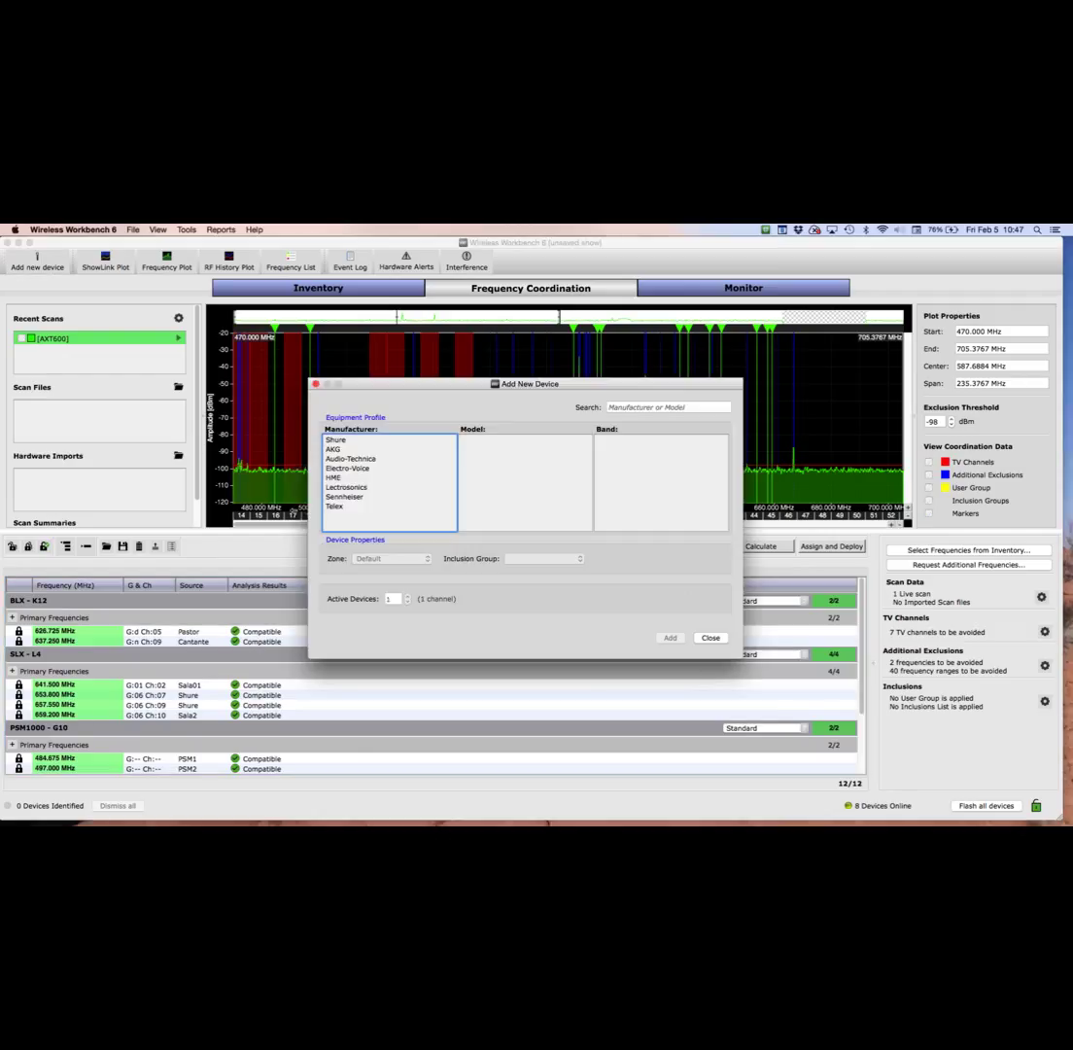
pyautogui.click(334, 440)
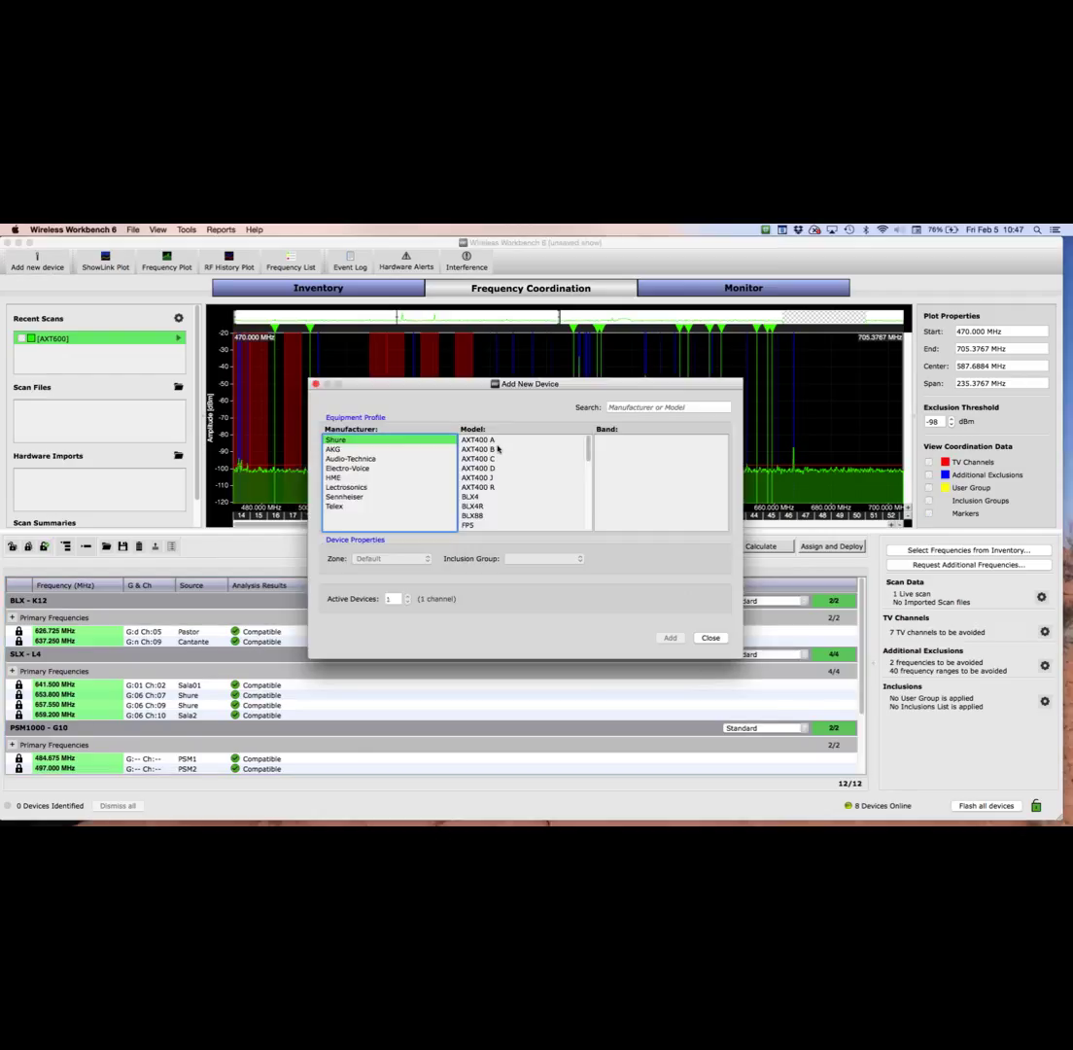
pyautogui.click(476, 508)
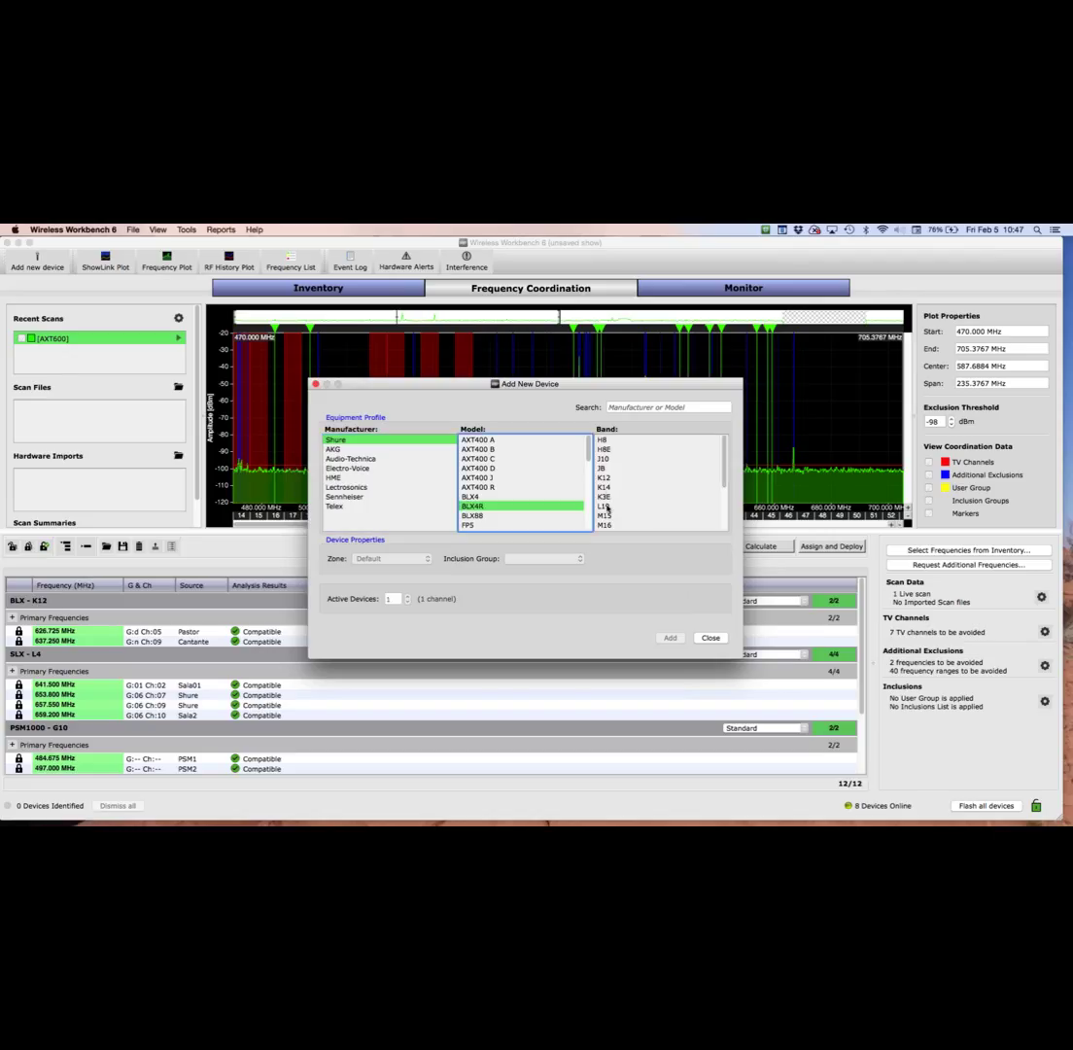
pyautogui.click(607, 516)
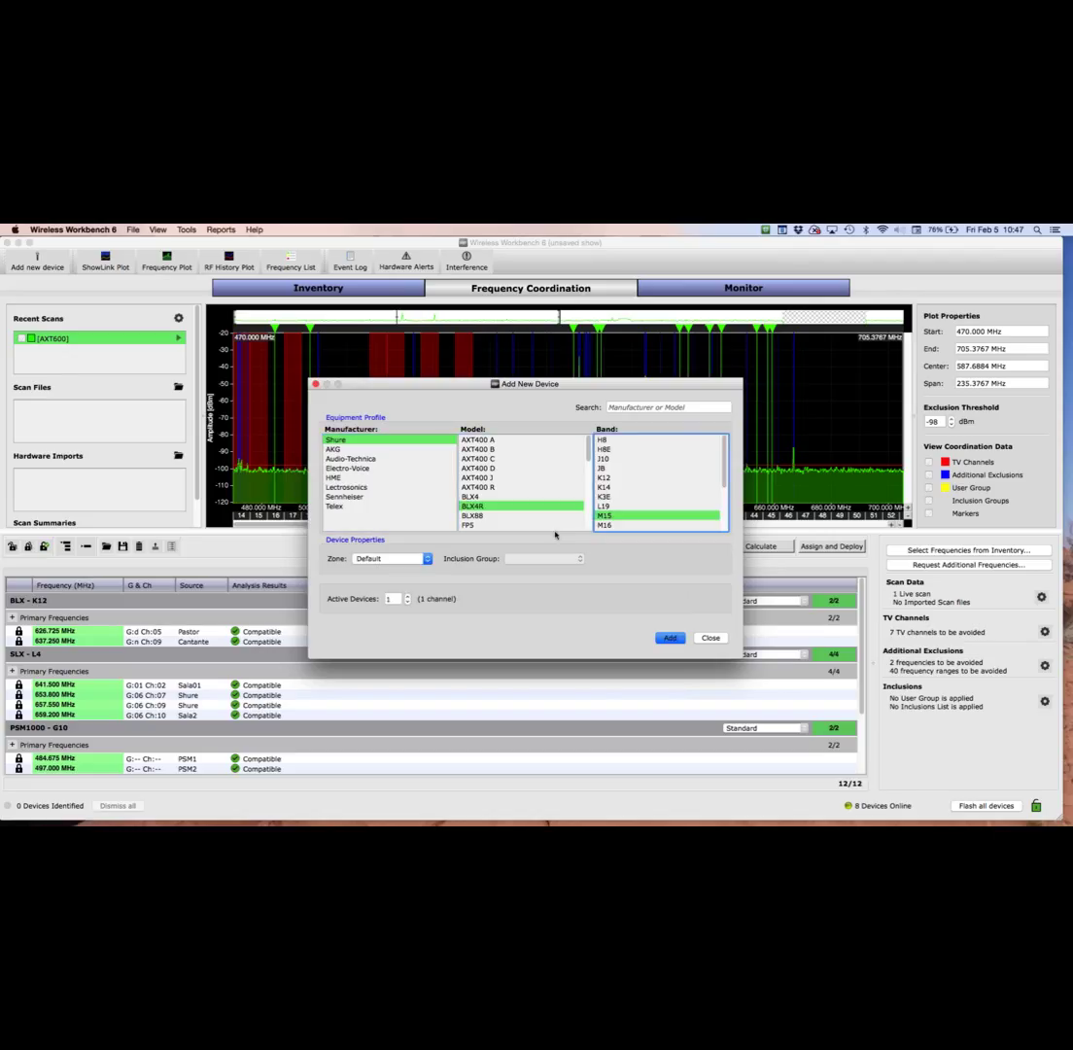
pyautogui.click(407, 600)
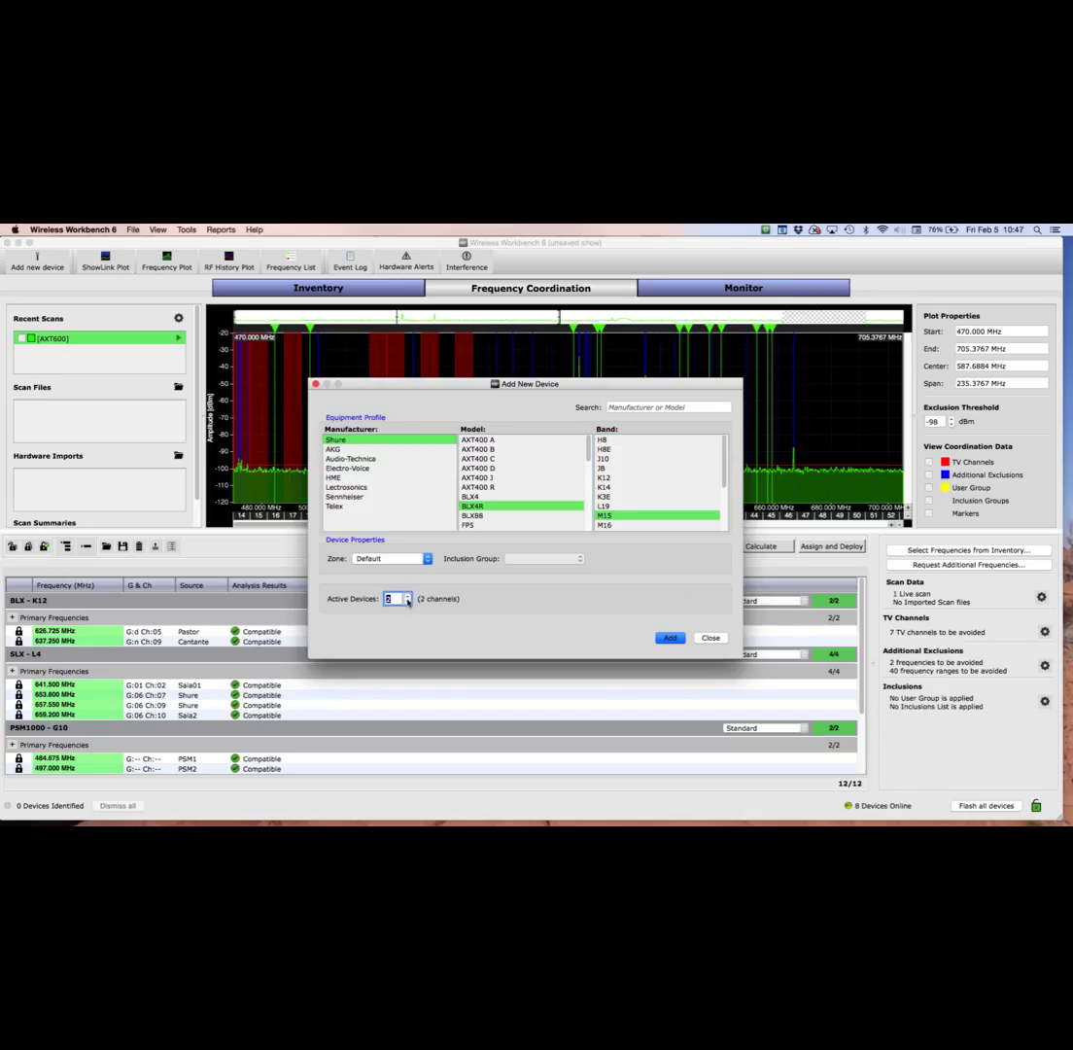
pyautogui.click(669, 638)
pyautogui.click(726, 639)
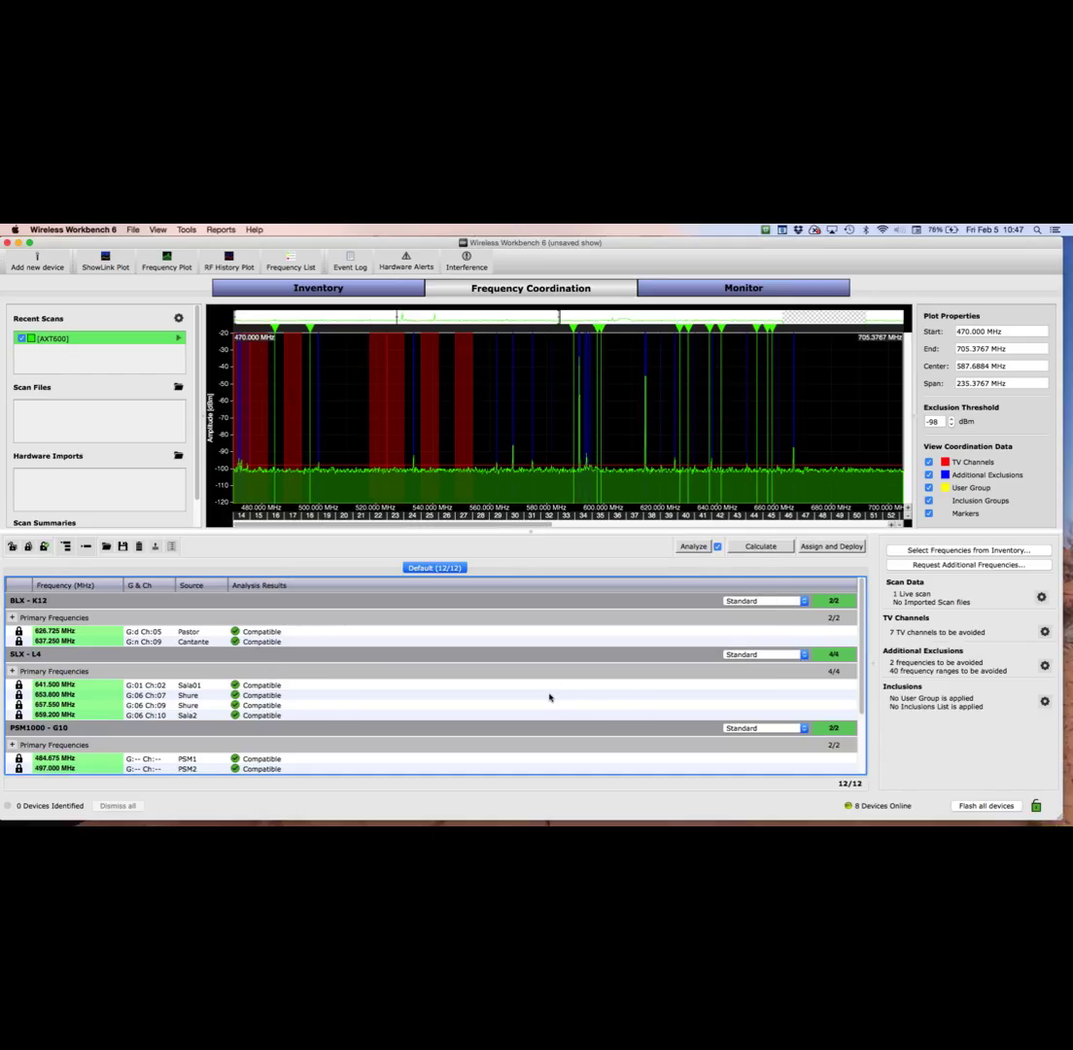
pyautogui.scroll(-3, 559, 692)
pyautogui.scroll(3, 549, 696)
pyautogui.scroll(-3, 551, 696)
pyautogui.scroll(3, 606, 649)
pyautogui.scroll(-3, 605, 649)
pyautogui.scroll(3, 606, 649)
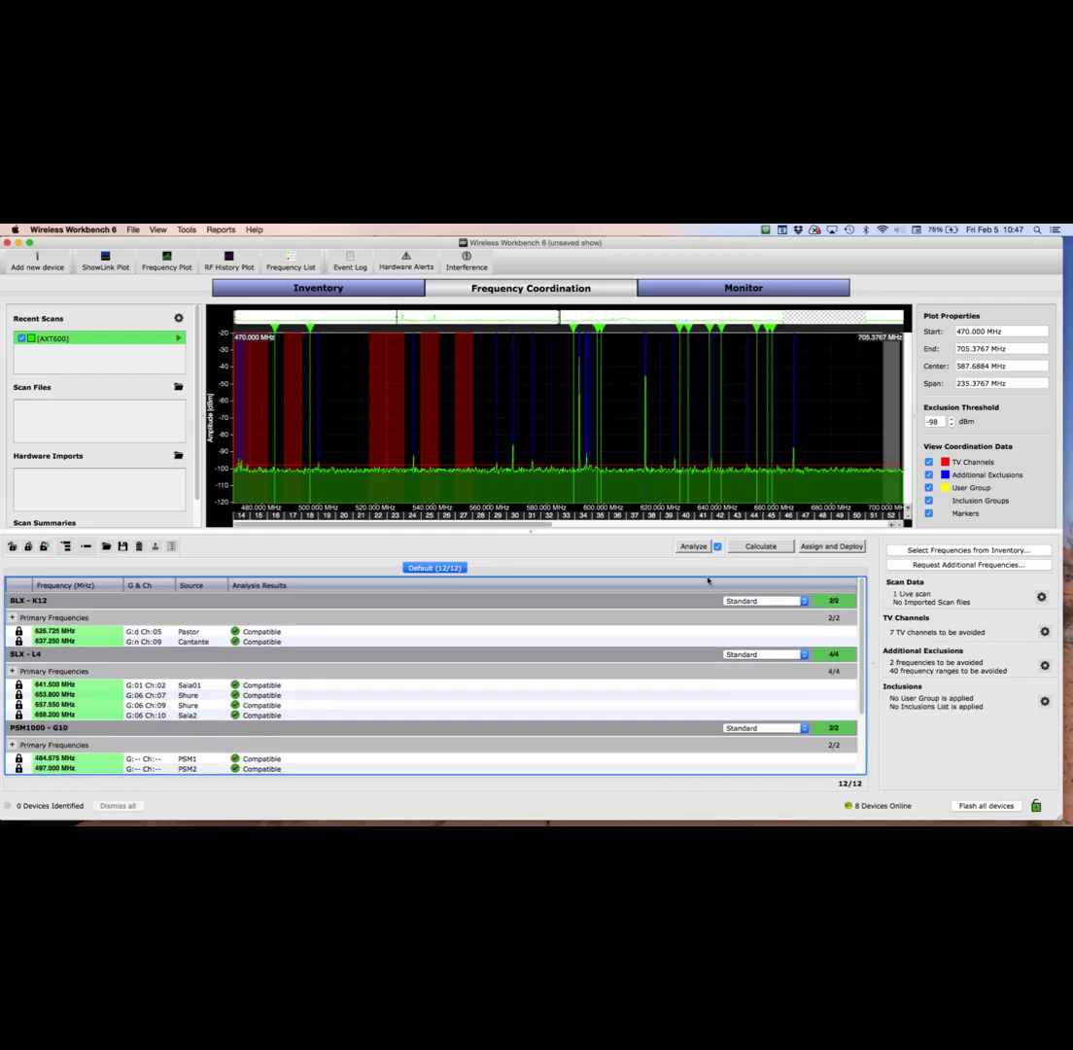
# Manually select one new BLX4R channel in band M15 from the inventory and bring it into the coordination workspace
pyautogui.click(966, 551)
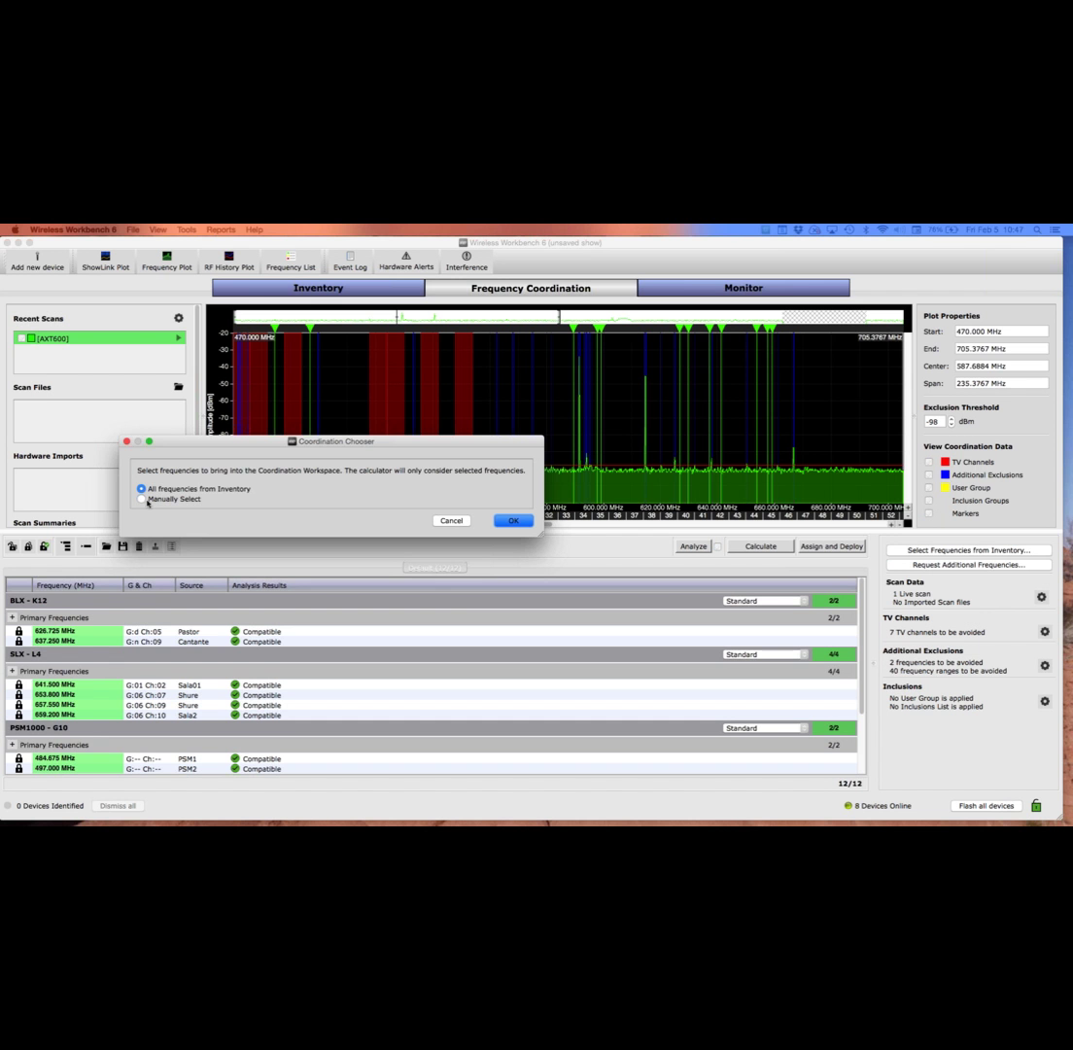
pyautogui.click(127, 441)
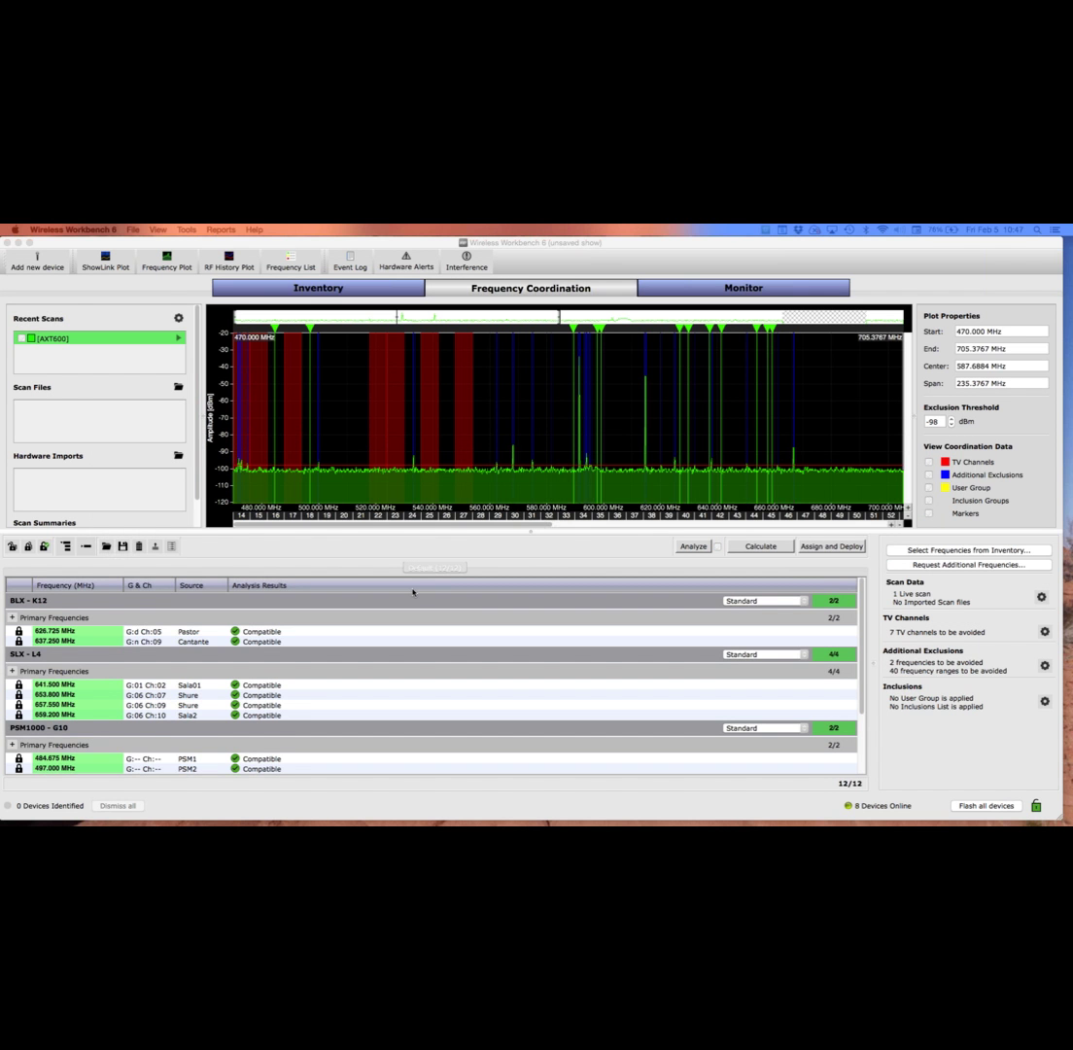
pyautogui.hotkey('ctrl', 'Up')
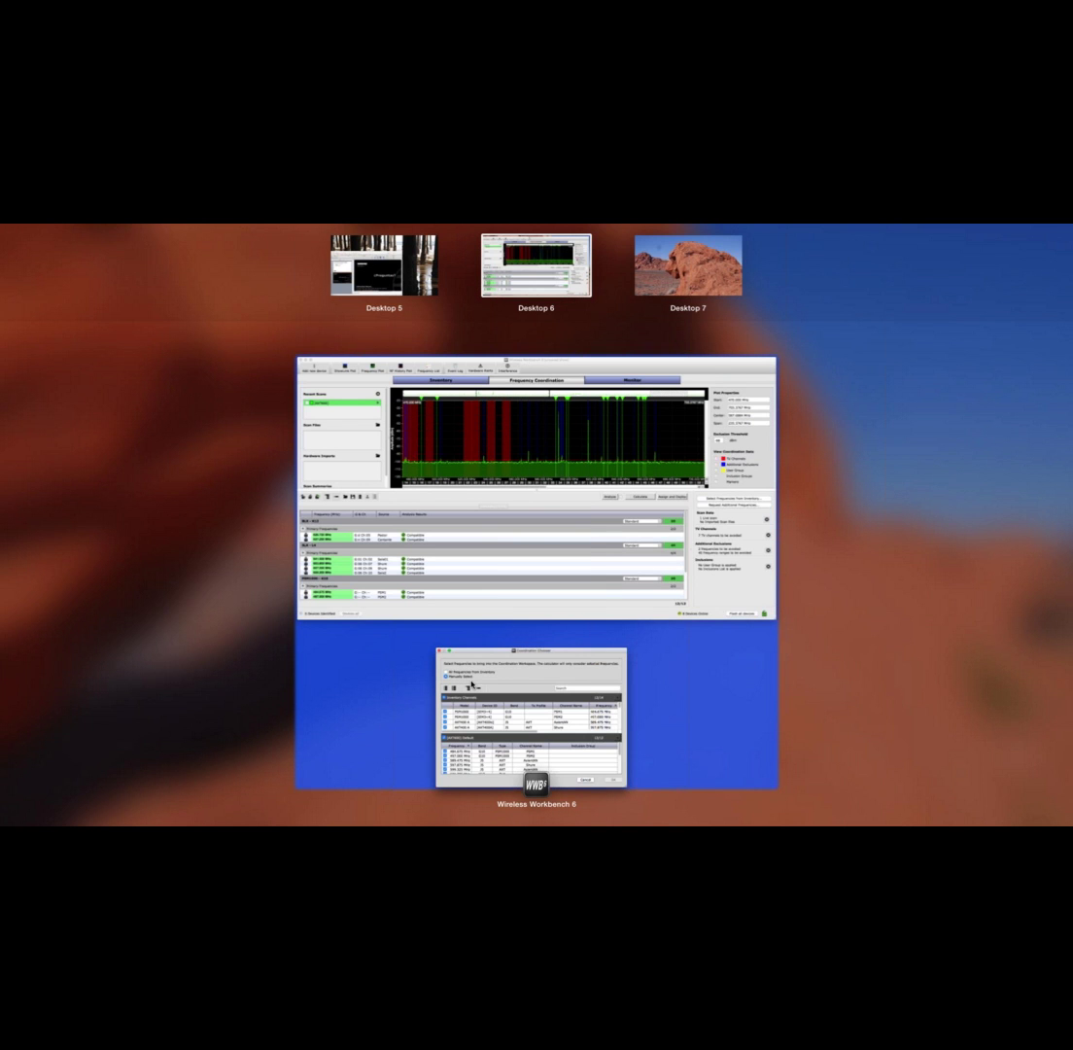
pyautogui.click(471, 685)
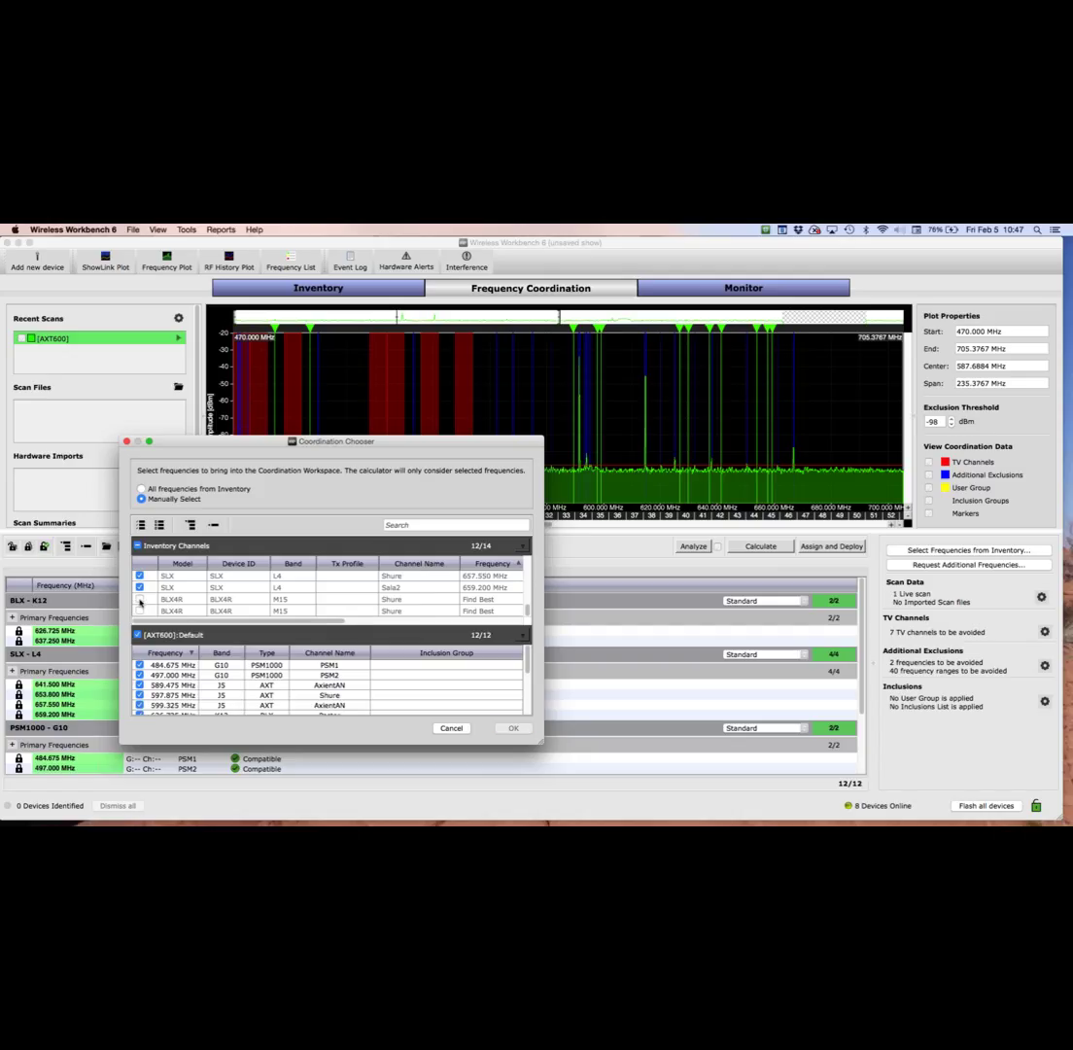
pyautogui.click(139, 600)
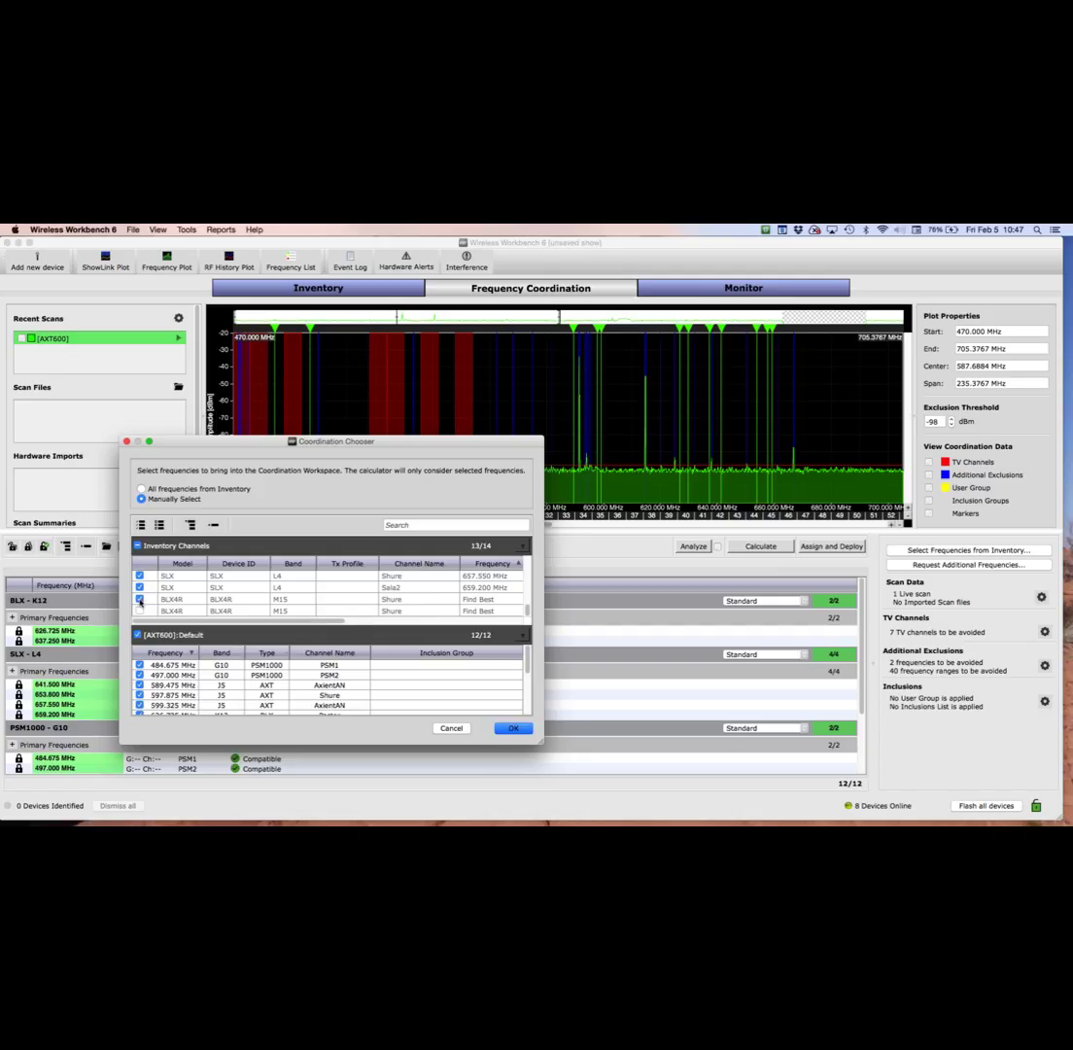
pyautogui.click(512, 730)
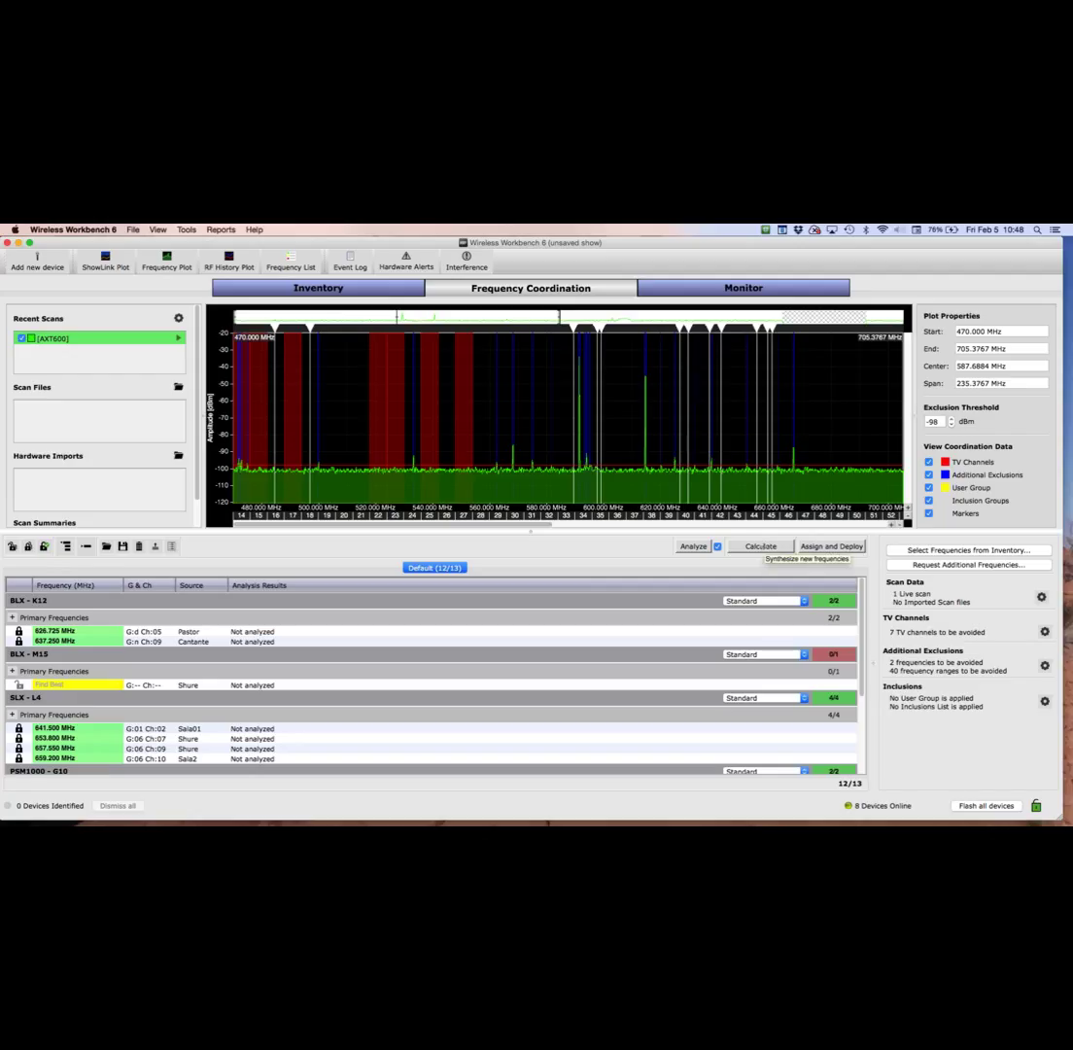
# Calculate a frequency for the added BLX M15 channel alongside the locked ones, and lock it
pyautogui.click(766, 550)
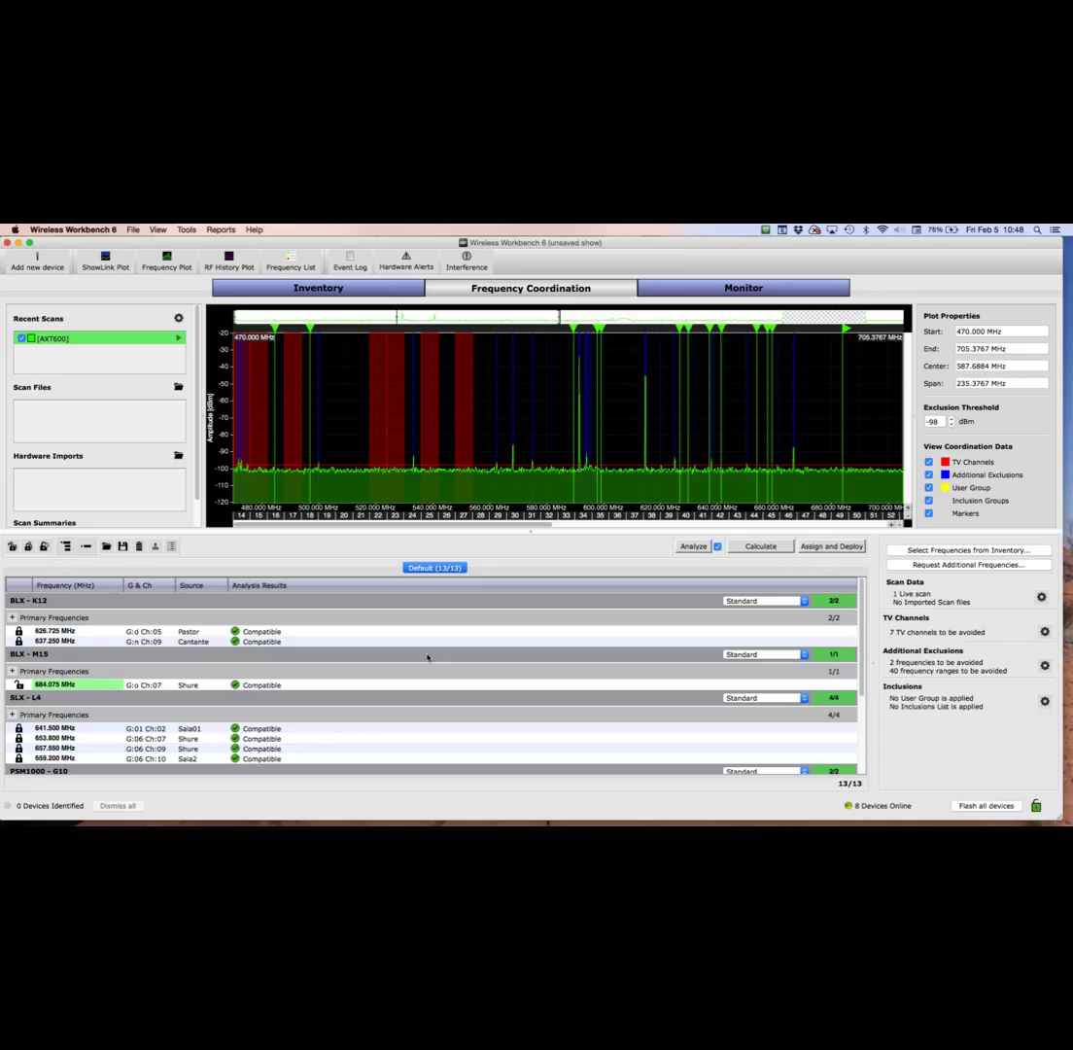
pyautogui.scroll(-3, 428, 658)
pyautogui.scroll(3, 428, 658)
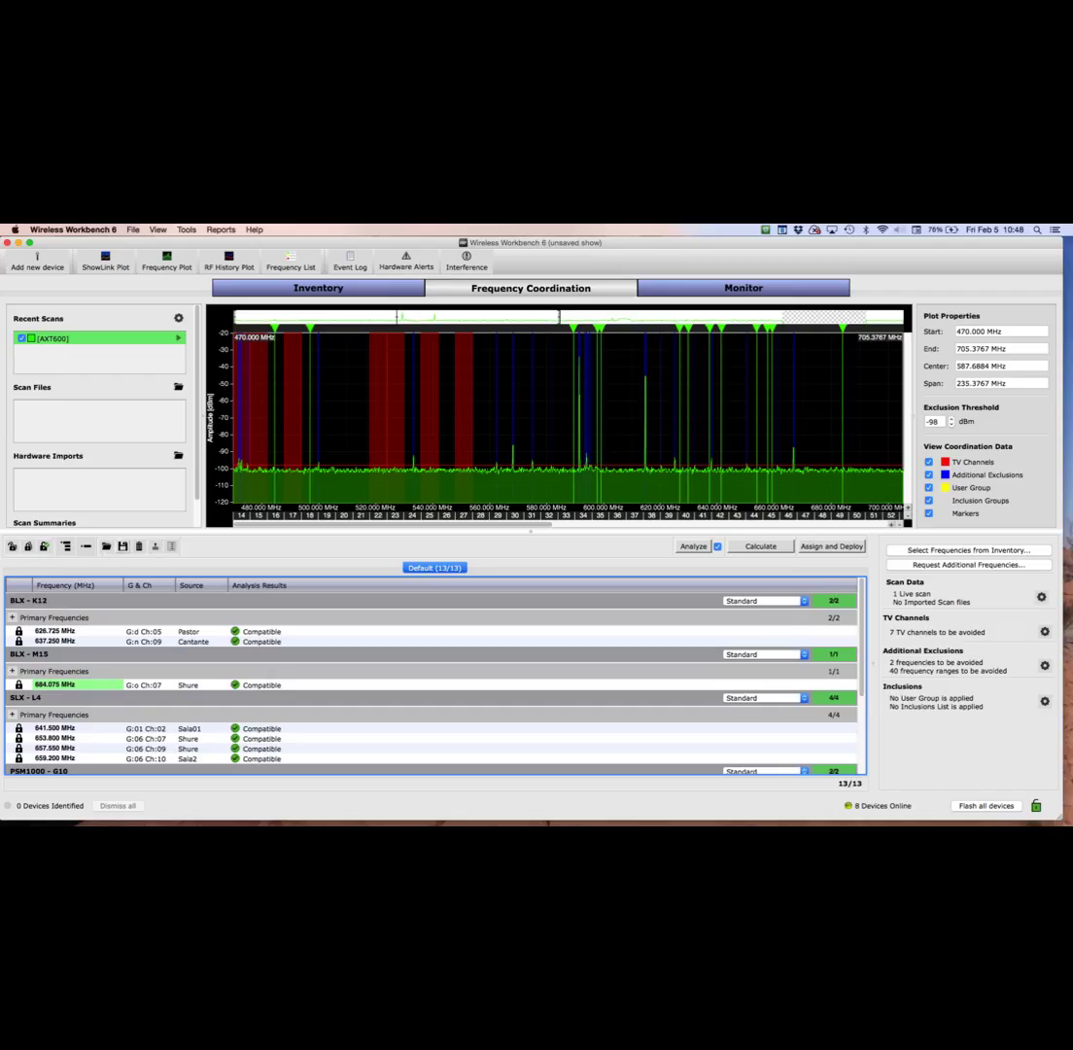
pyautogui.click(133, 231)
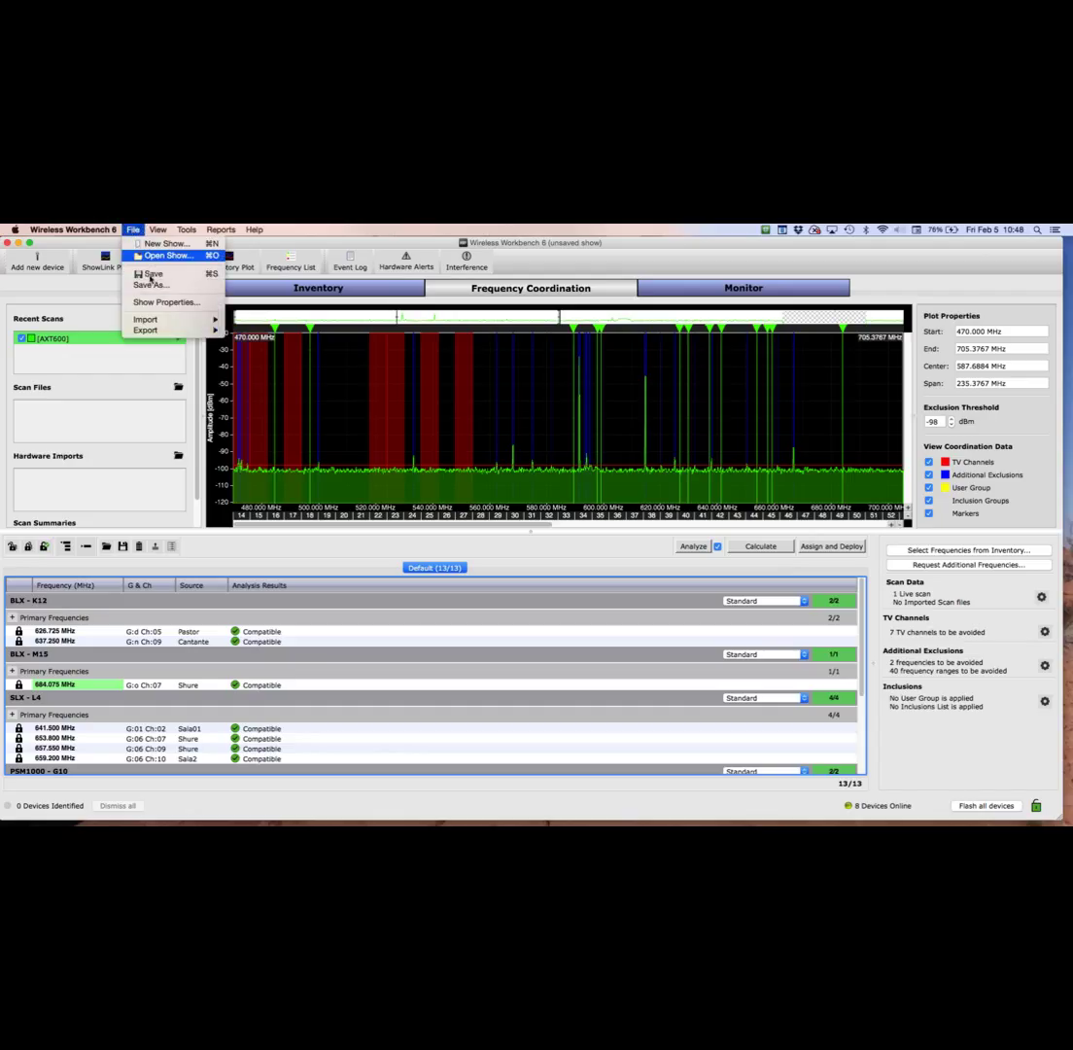
pyautogui.click(151, 276)
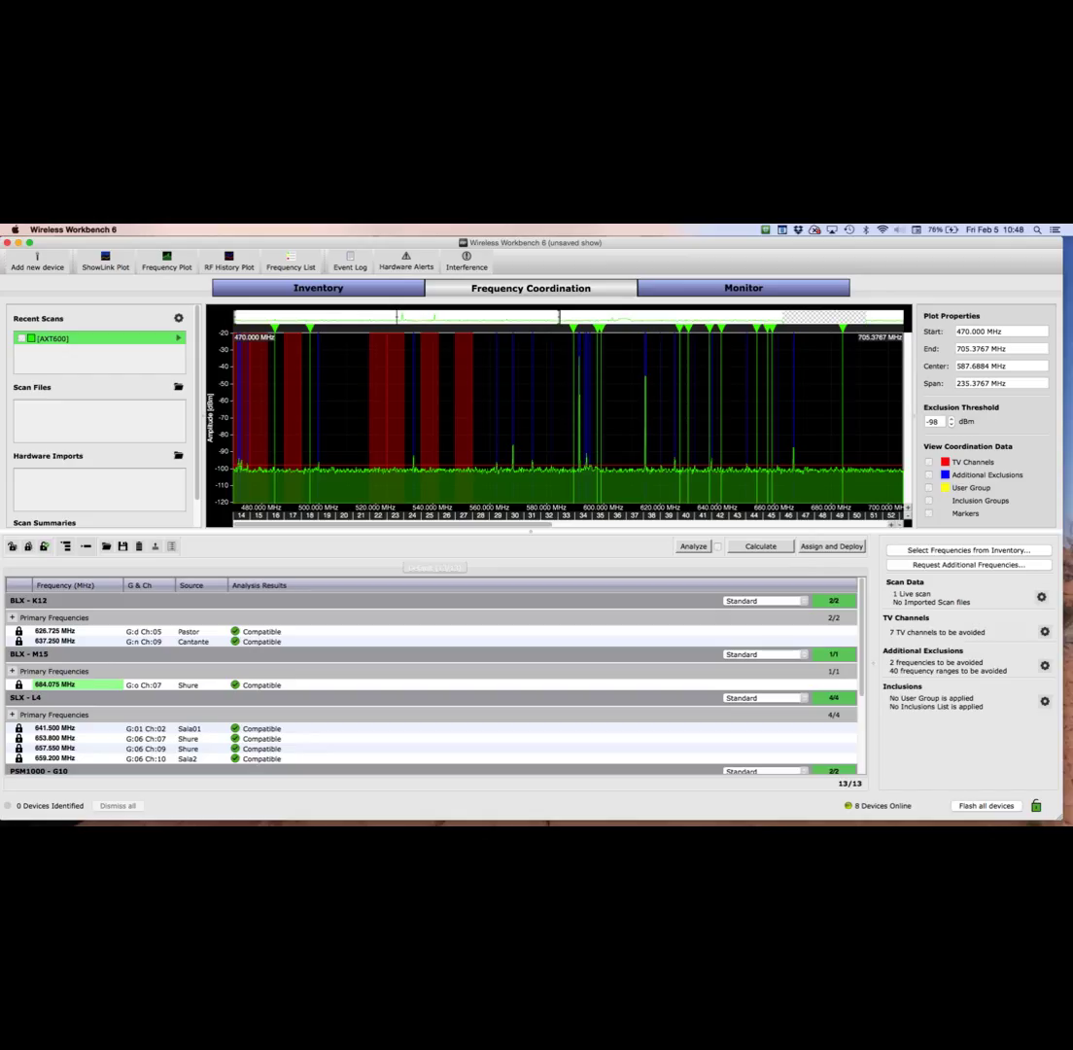
pyautogui.click(530, 261)
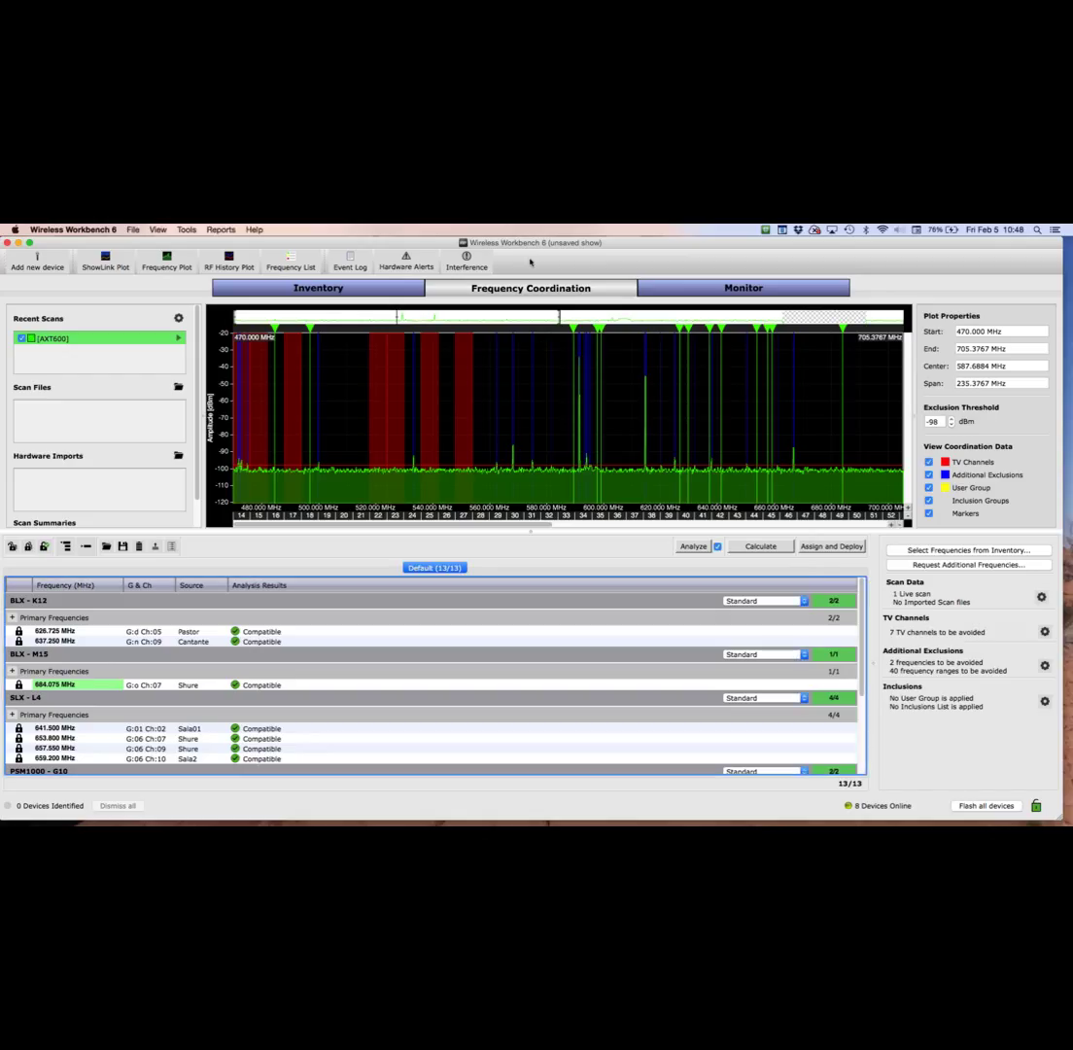
# Open the RF History Plot and add the AxientAN channel to it
pyautogui.click(216, 262)
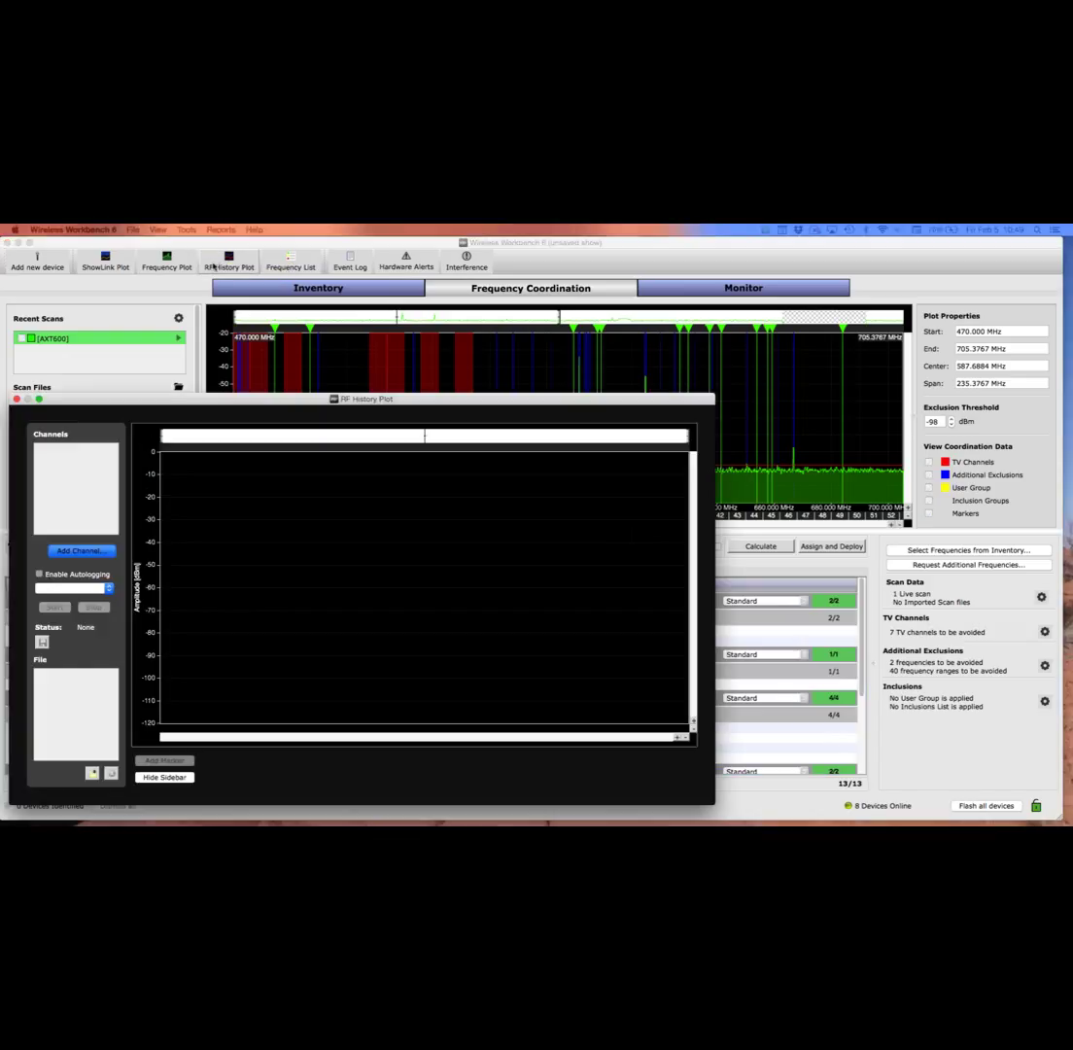
pyautogui.click(88, 555)
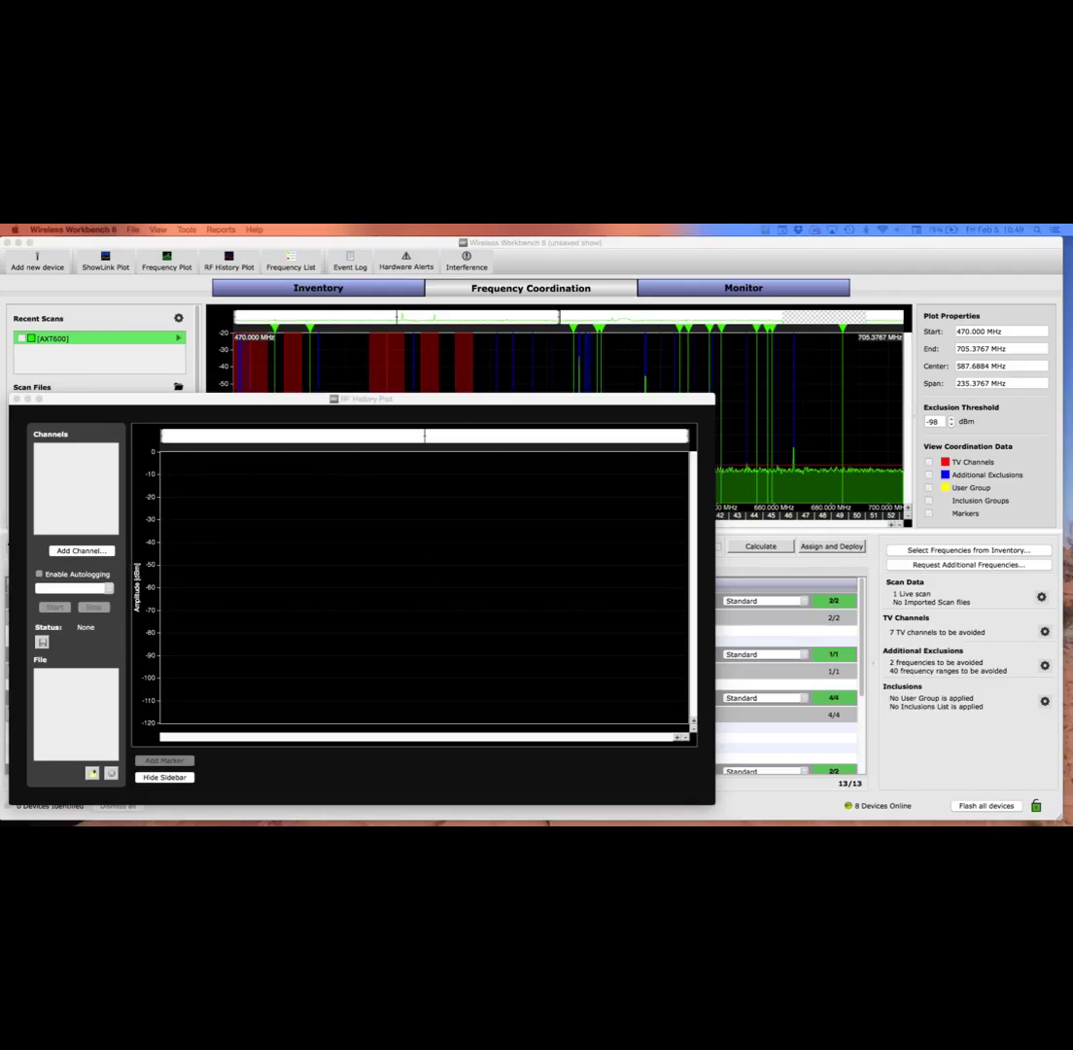
pyautogui.click(291, 608)
pyautogui.click(421, 680)
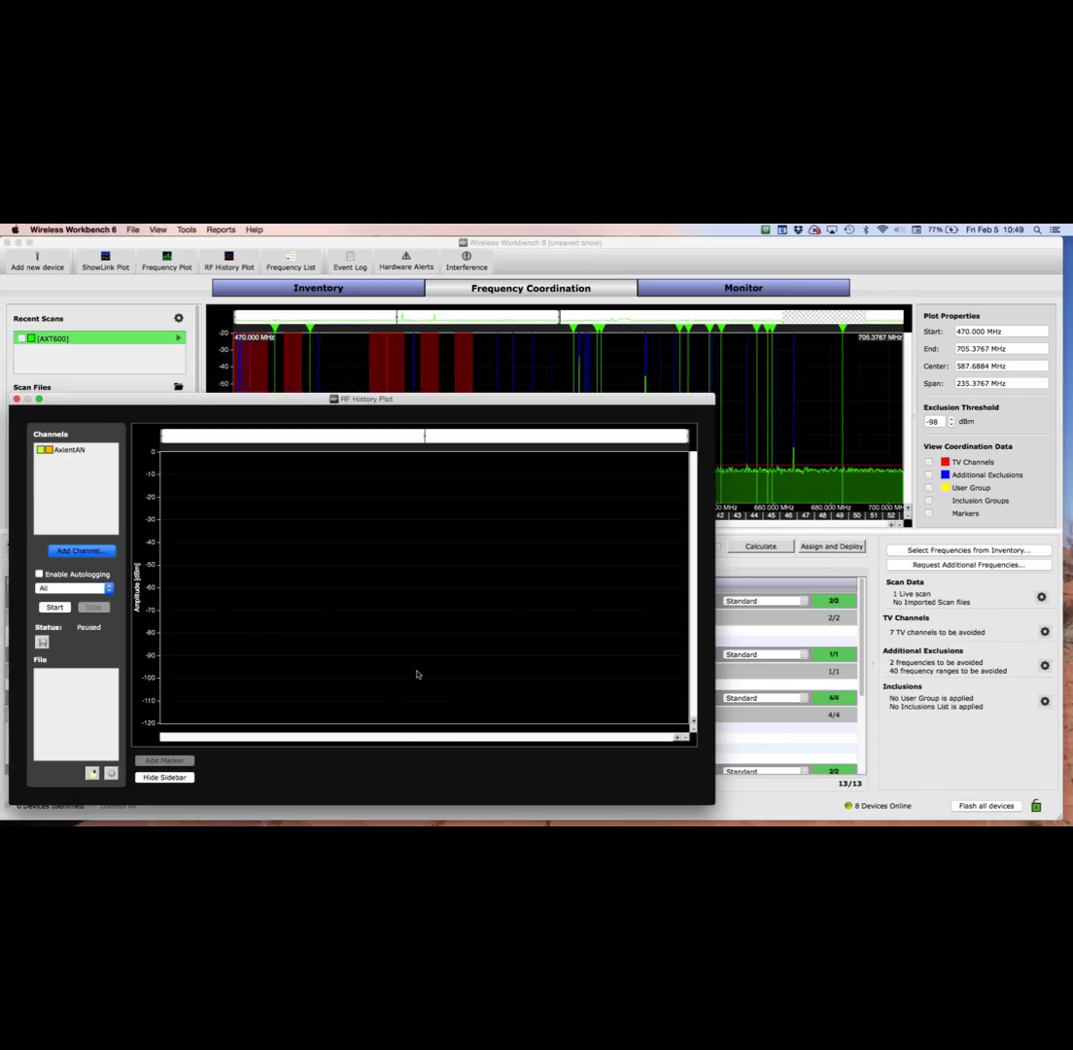
# Log the AxientAN channel's RF history, stop the logging and close the plot
pyautogui.click(64, 450)
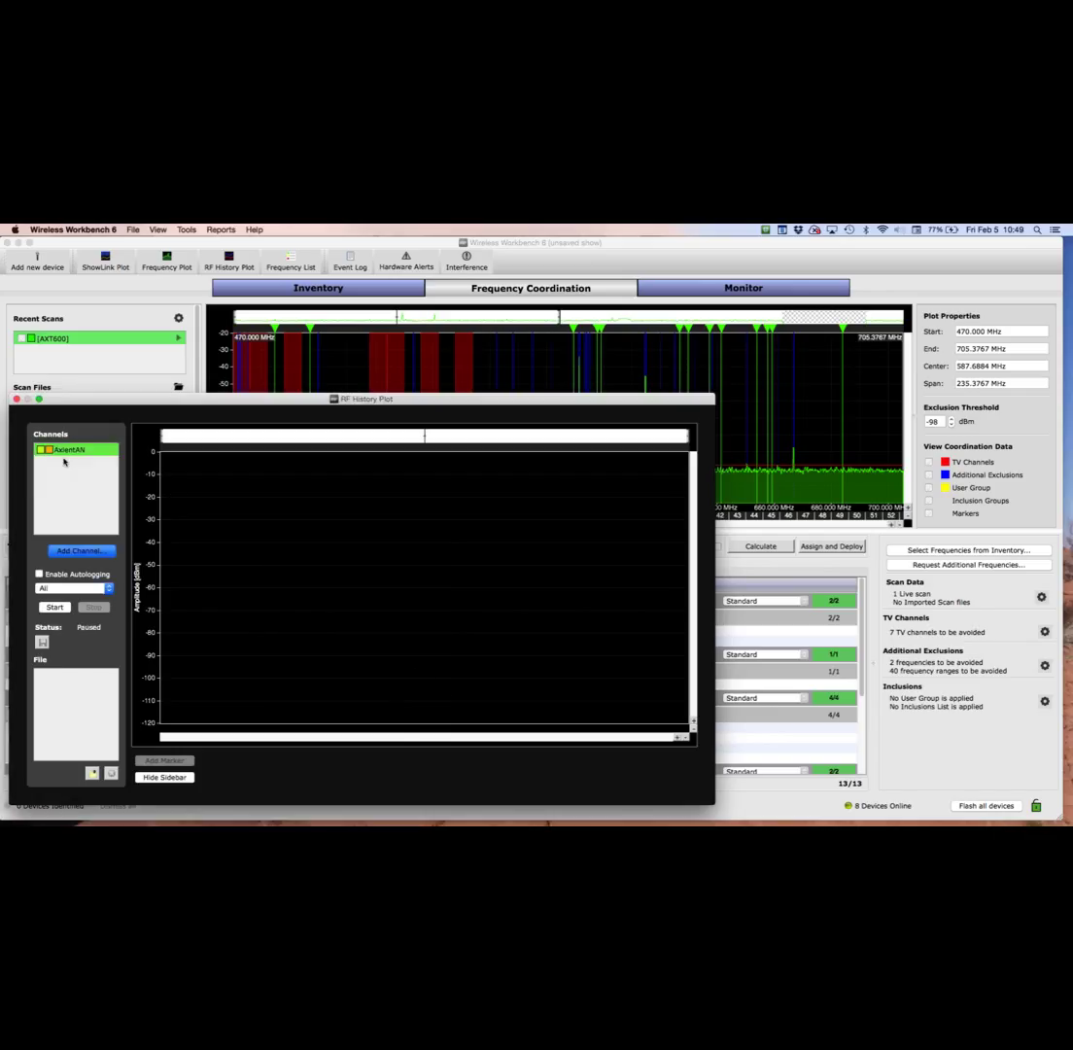
pyautogui.click(55, 608)
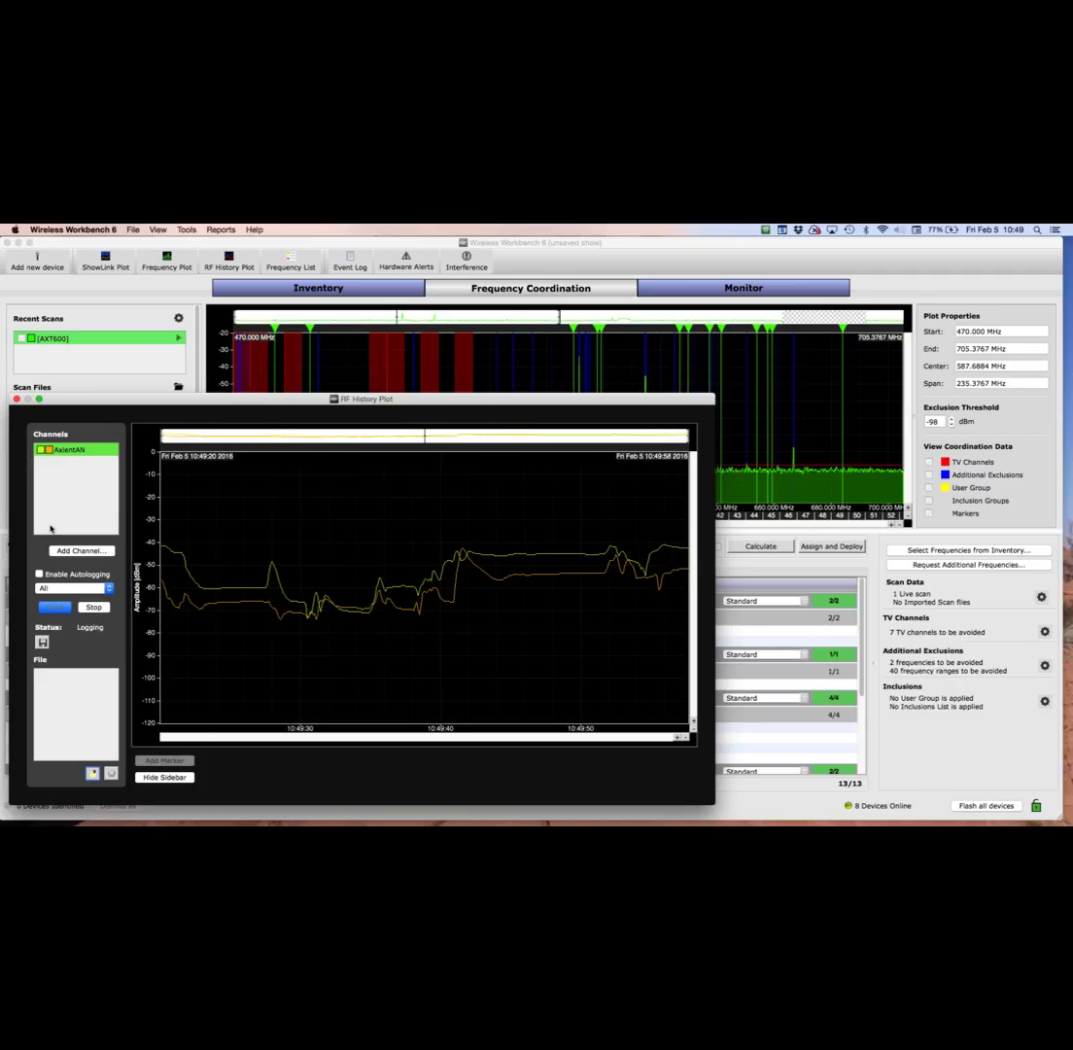
pyautogui.click(92, 607)
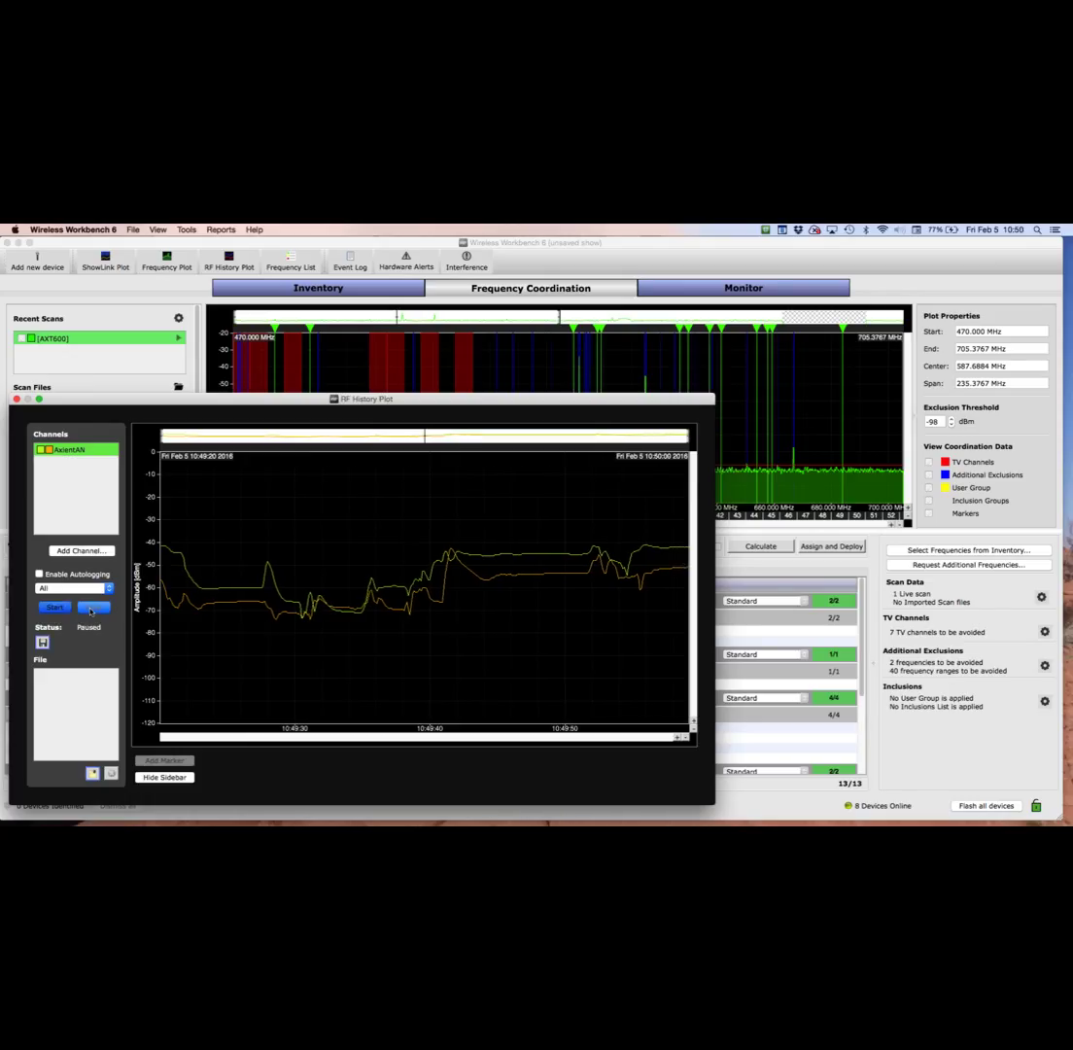
pyautogui.click(15, 399)
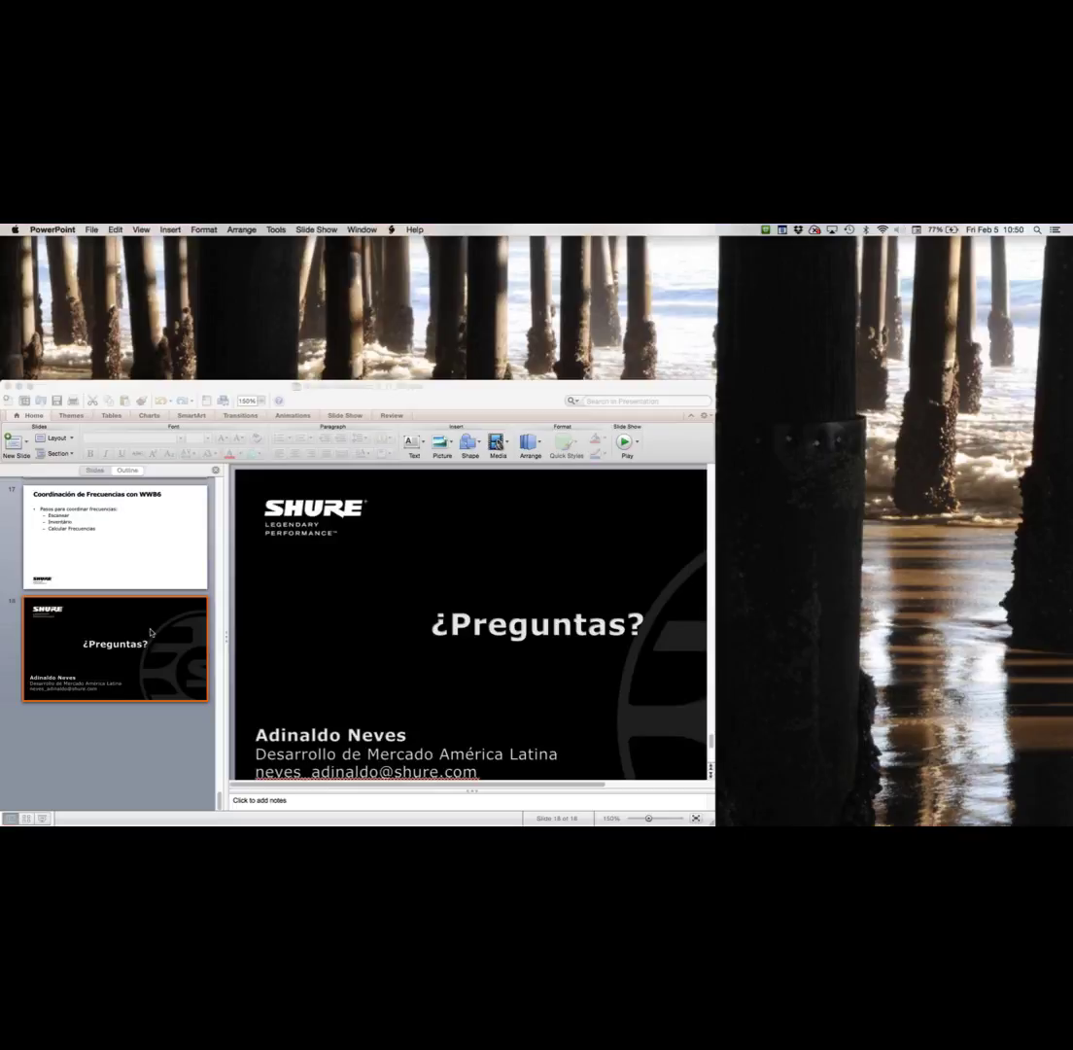
# Switch to the PowerPoint presentation and start the slide show from the closing "¿Preguntas?" slide
pyautogui.click(43, 817)
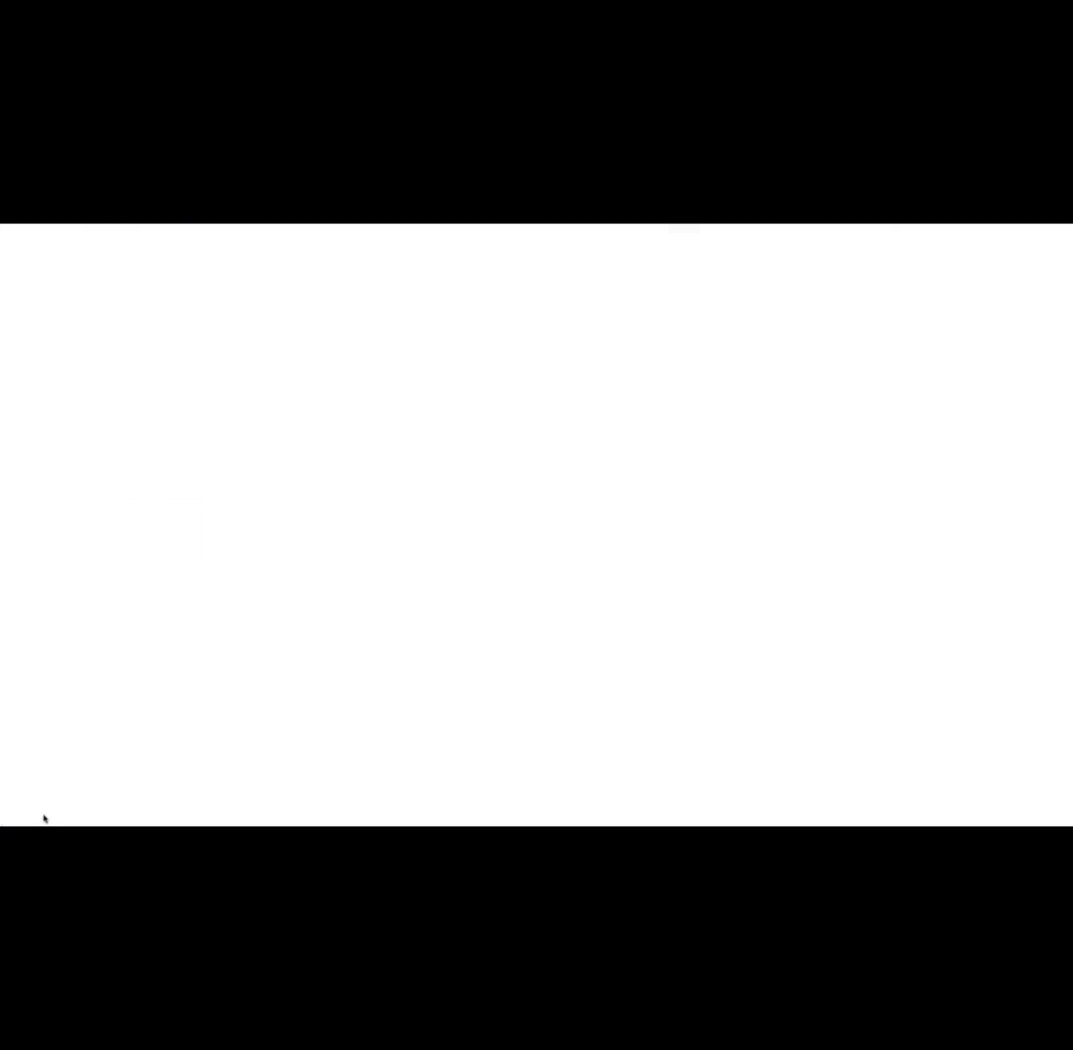
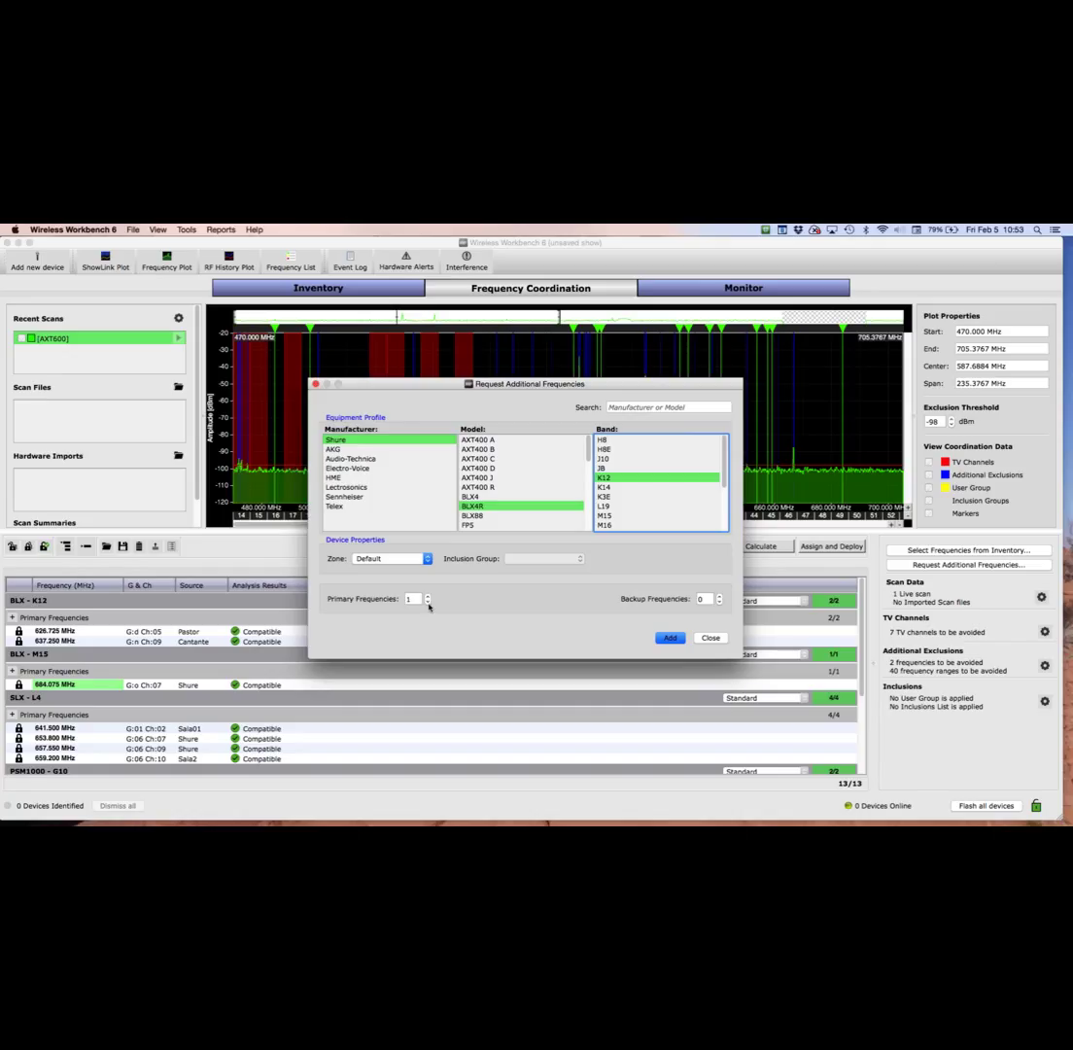
# Request four backup and zero primary frequencies for the Shure BLX4R in band K12, and start and stop their calculation
pyautogui.click(428, 601)
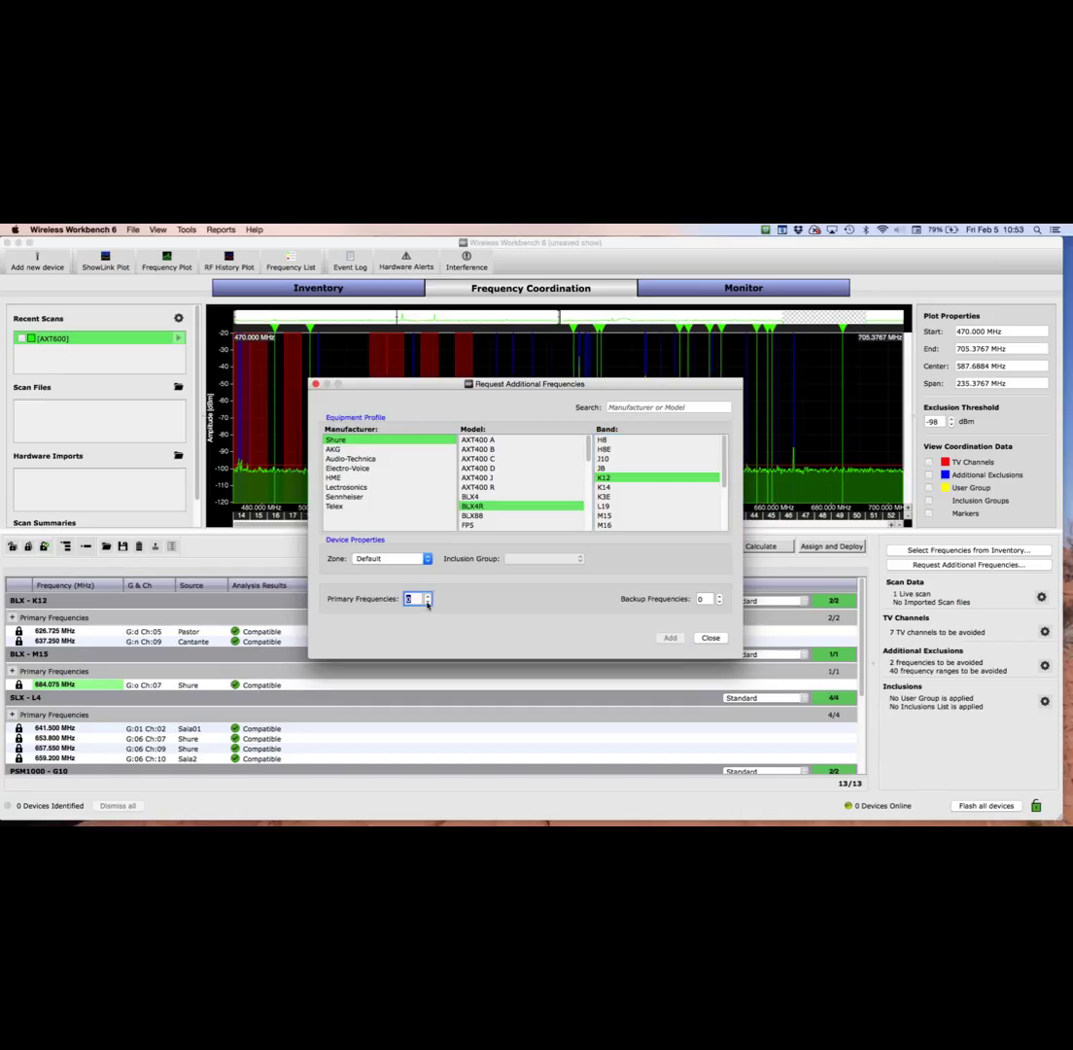
pyautogui.click(720, 597)
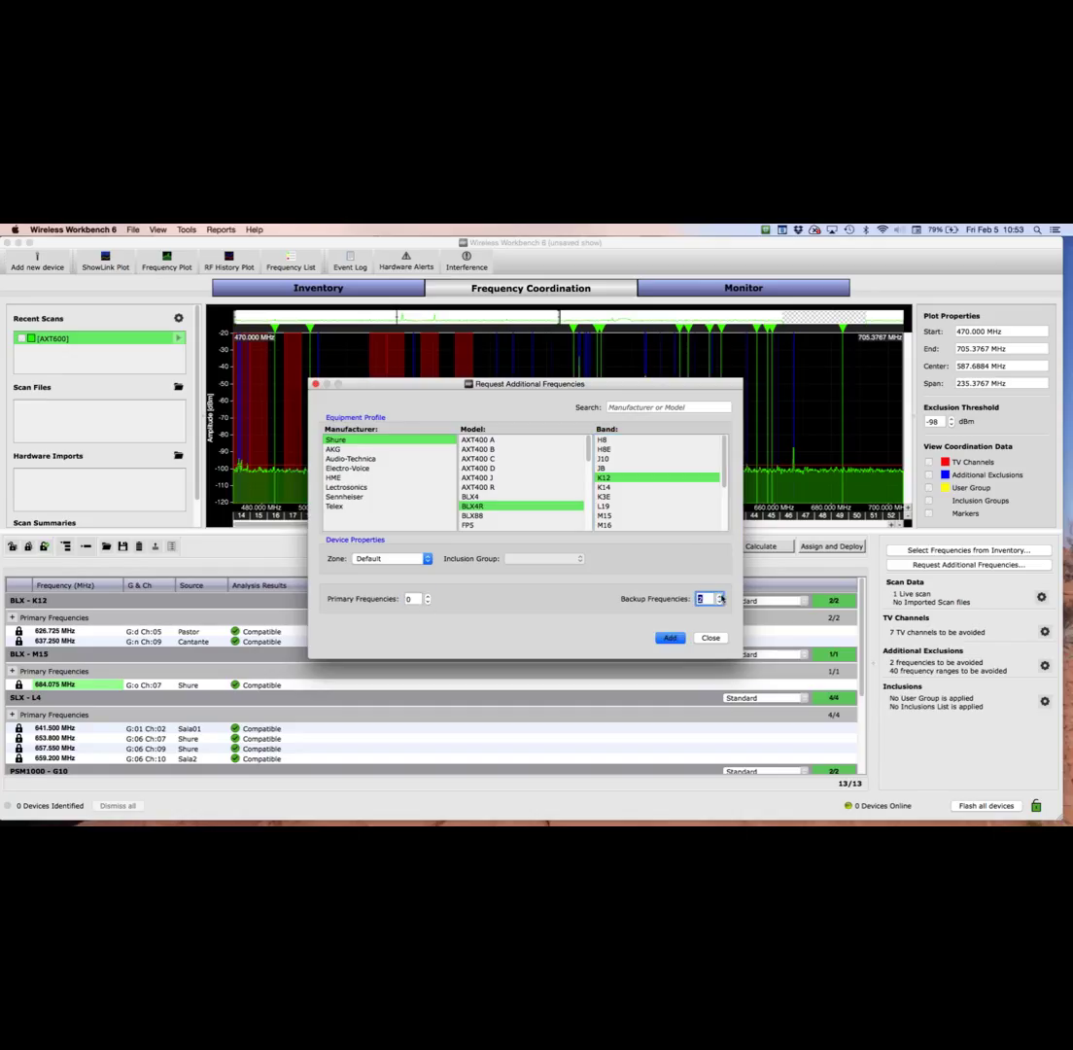
pyautogui.click(673, 638)
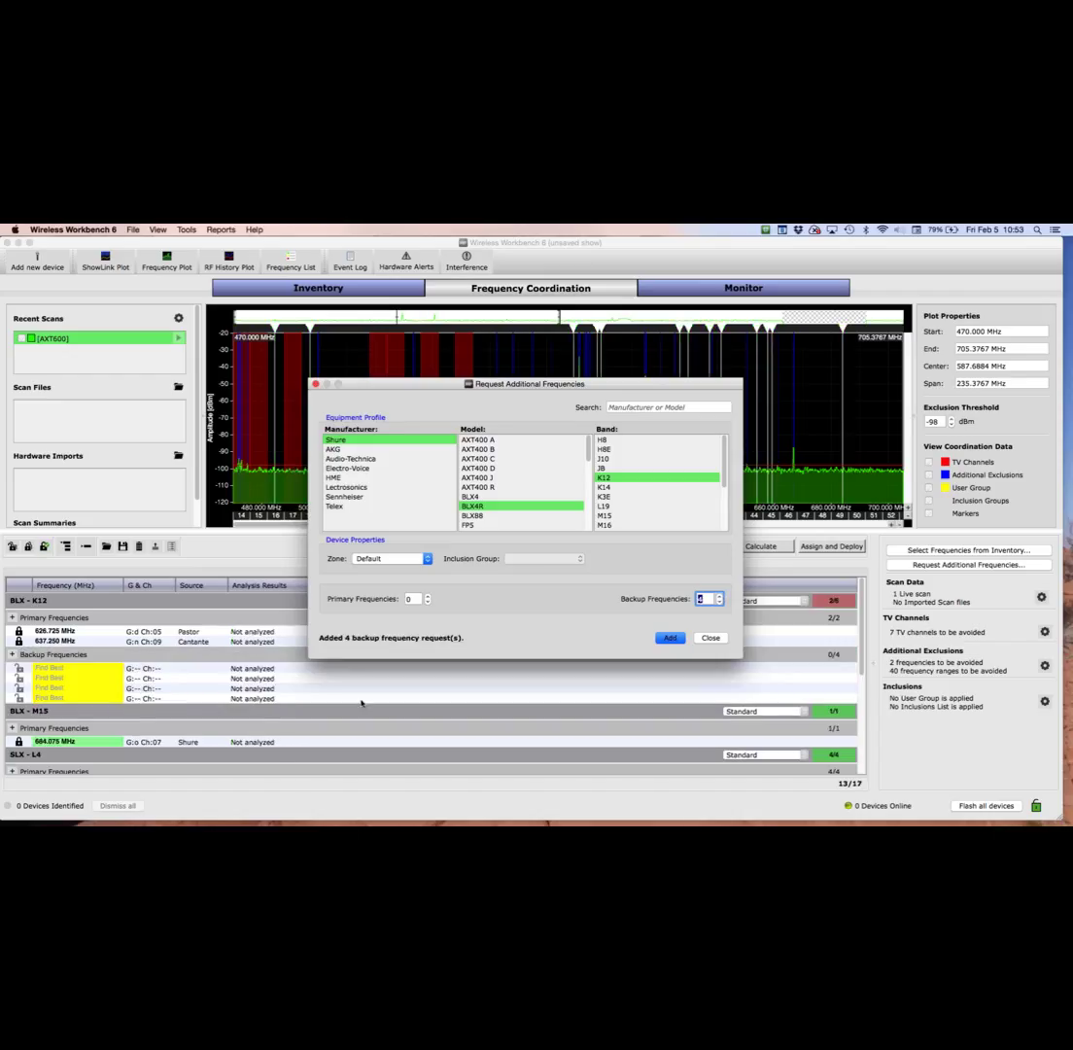
pyautogui.click(713, 638)
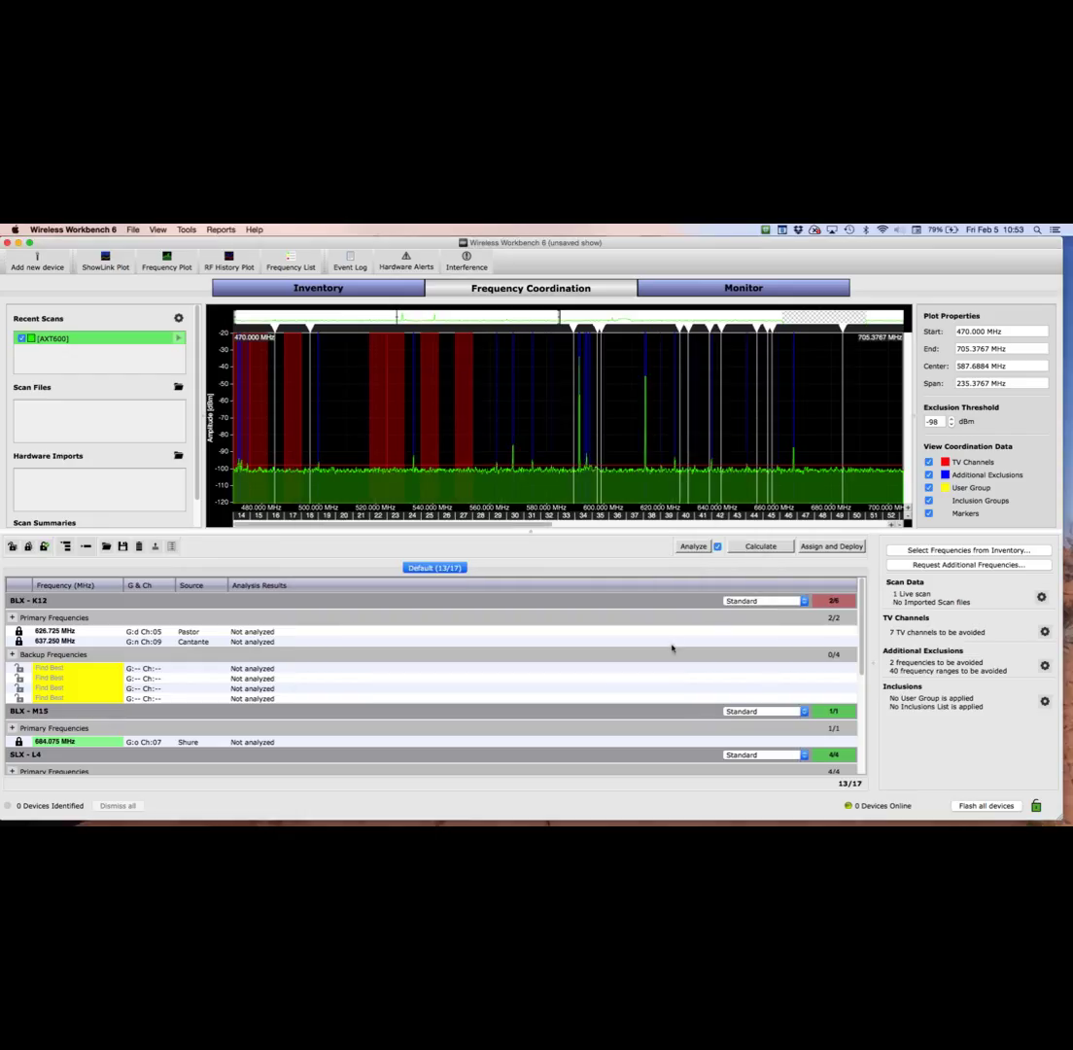
pyautogui.click(761, 546)
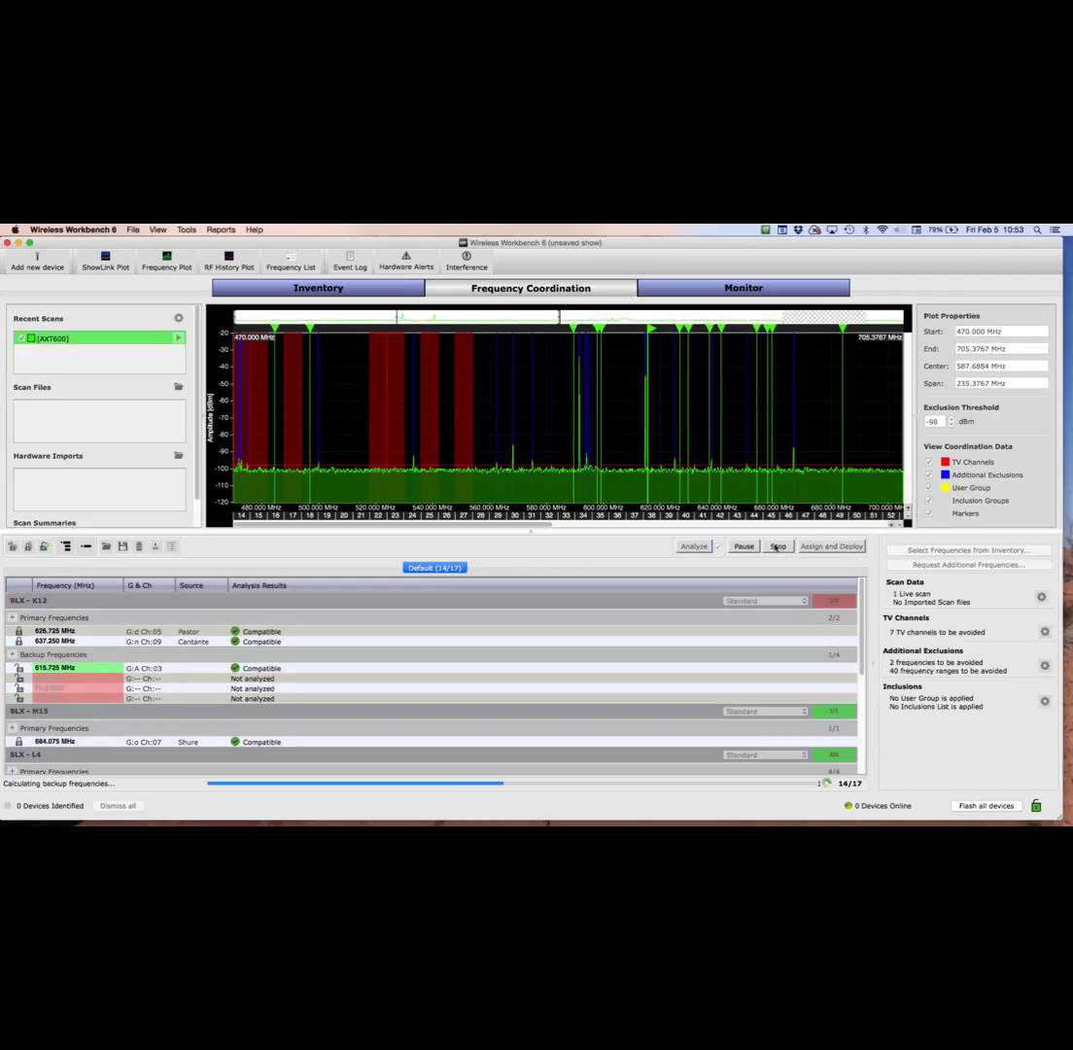
pyautogui.click(777, 546)
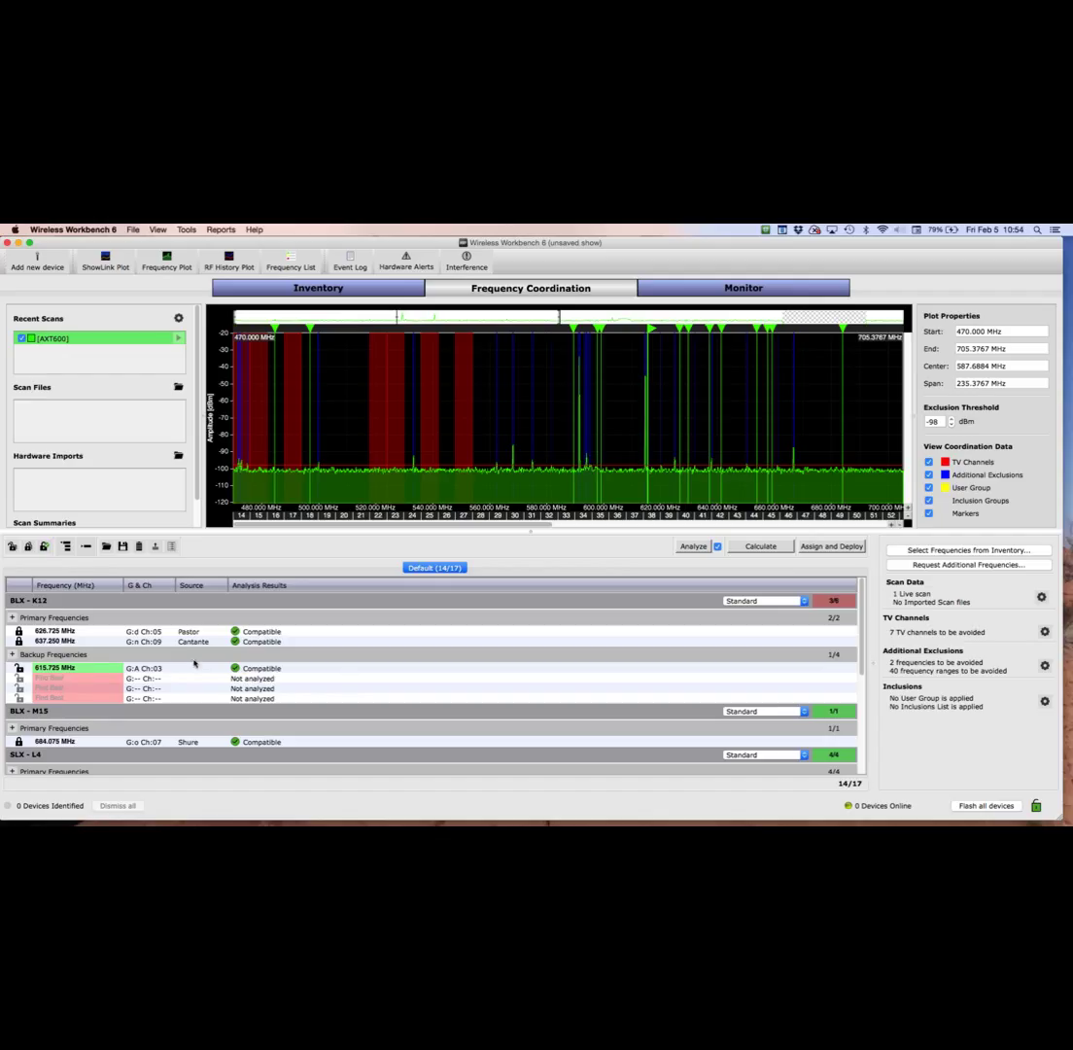
# Review the tuning and the filtering and intermod settings in the Shure BLX4 equipment profile, and close the profiles
pyautogui.moveTo(274, 670)
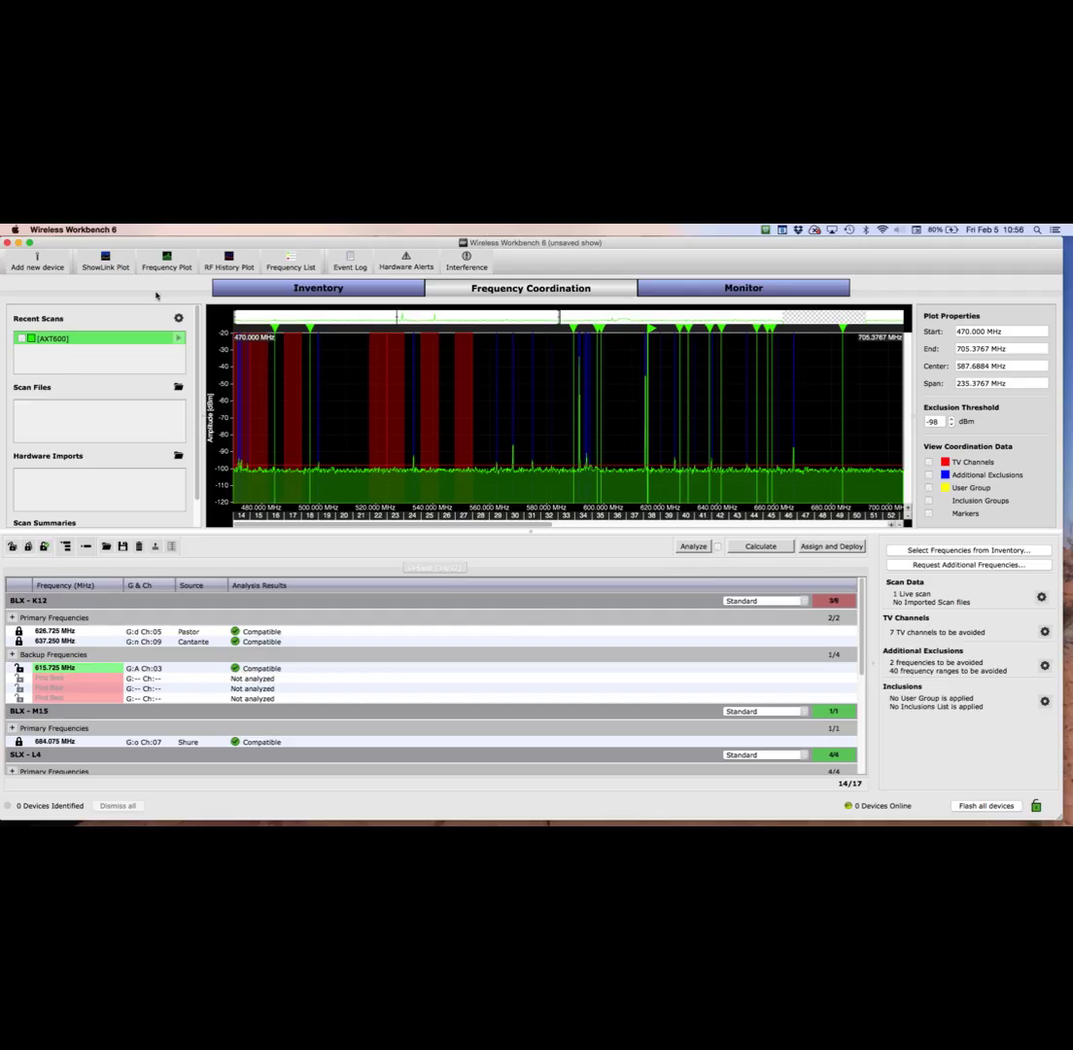
pyautogui.click(233, 291)
pyautogui.click(186, 231)
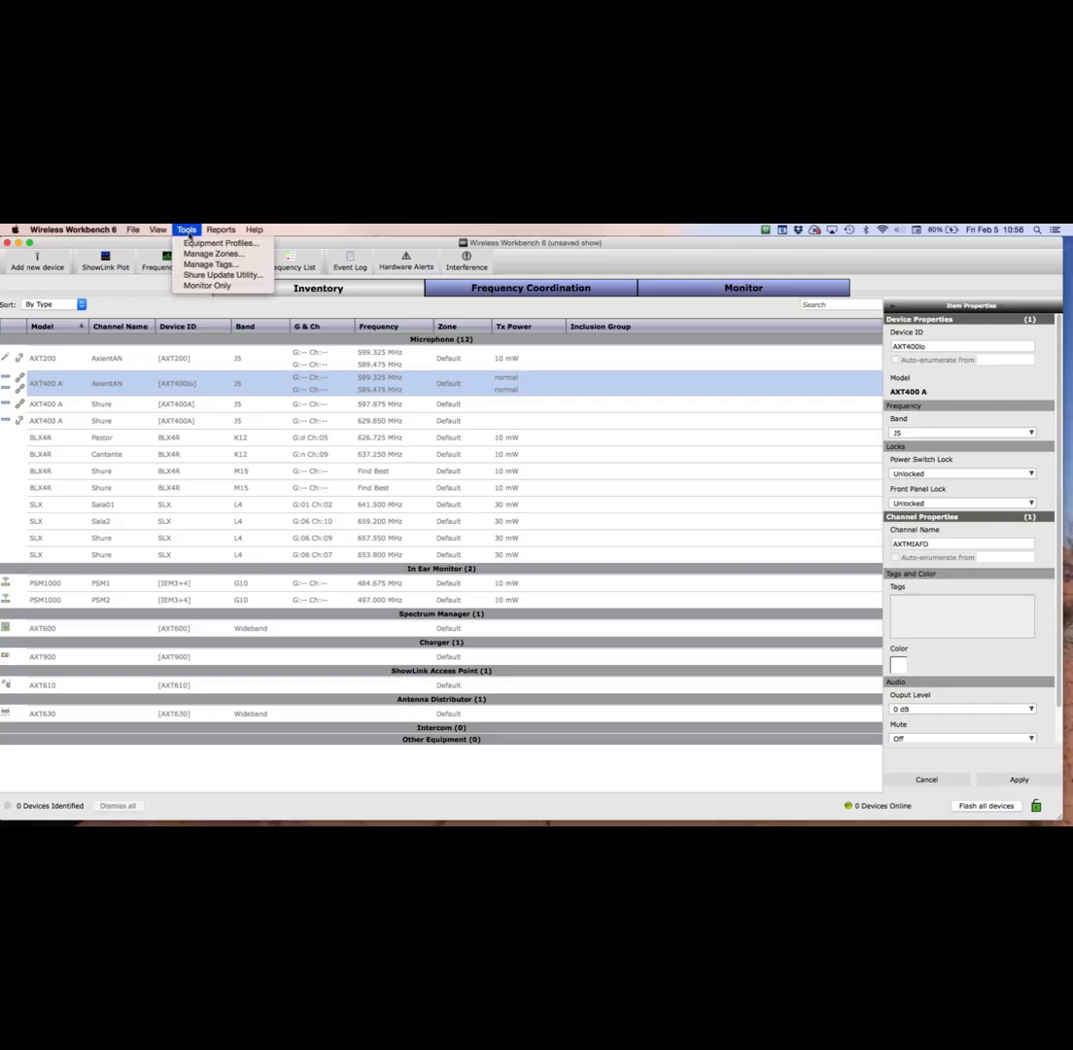
pyautogui.click(211, 244)
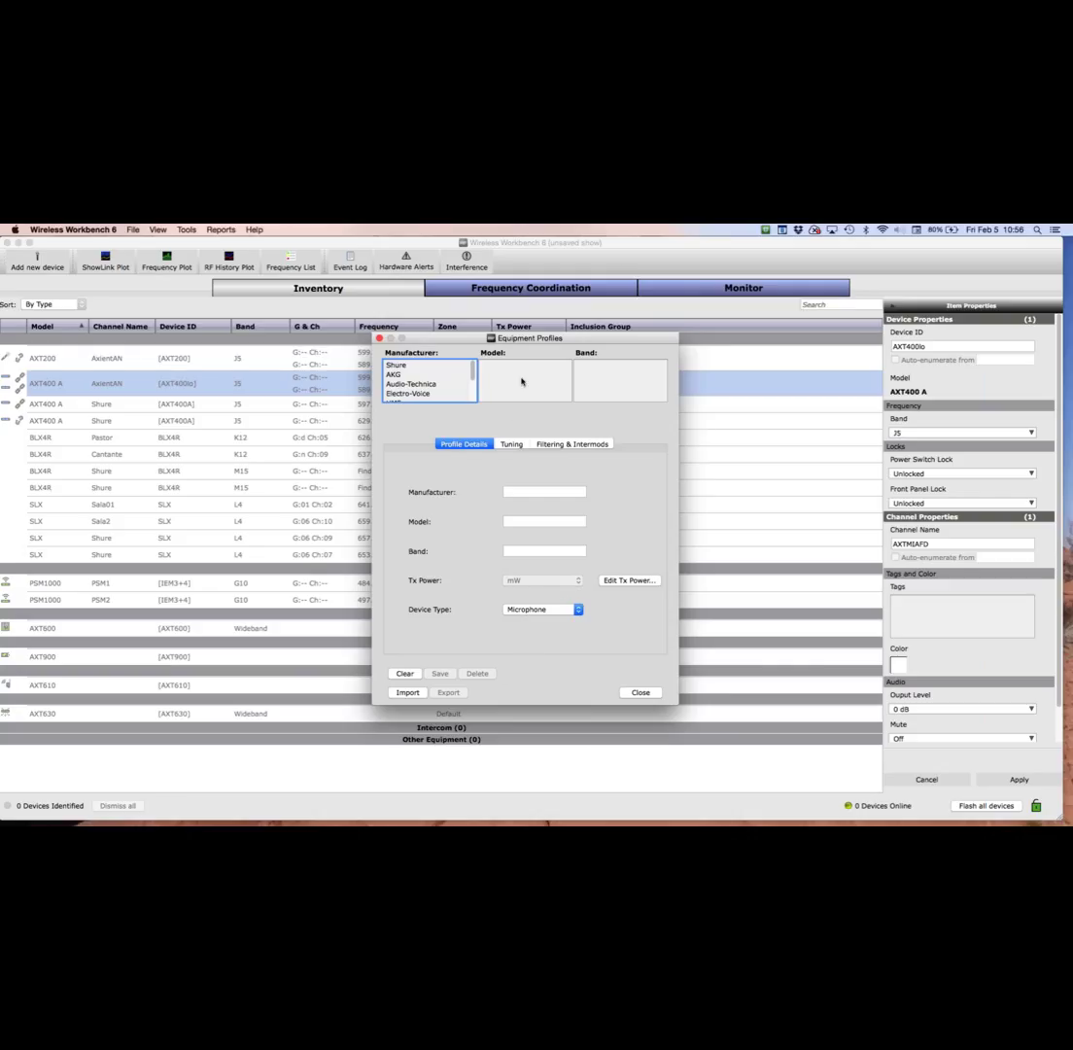
pyautogui.click(394, 365)
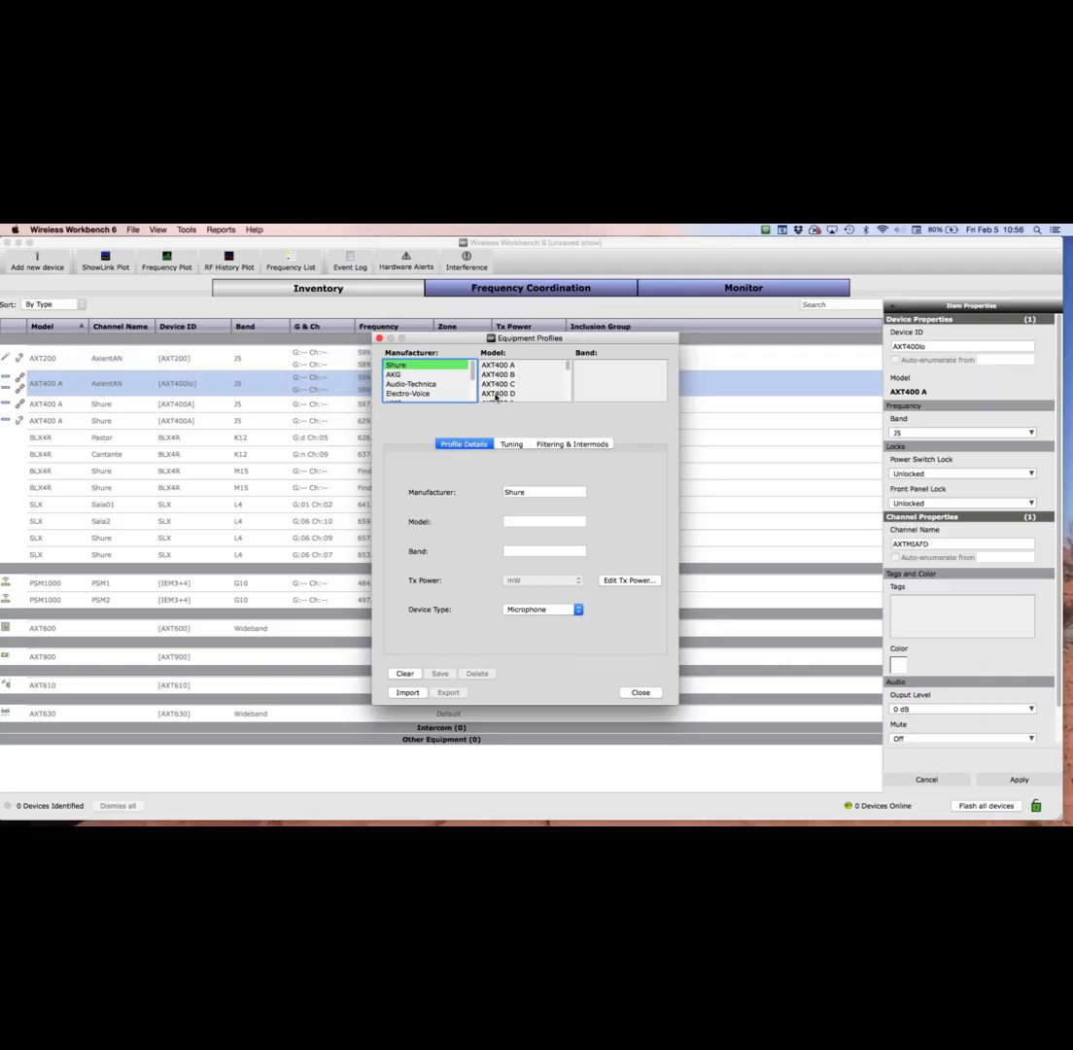
pyautogui.scroll(-1, 495, 396)
pyautogui.click(494, 394)
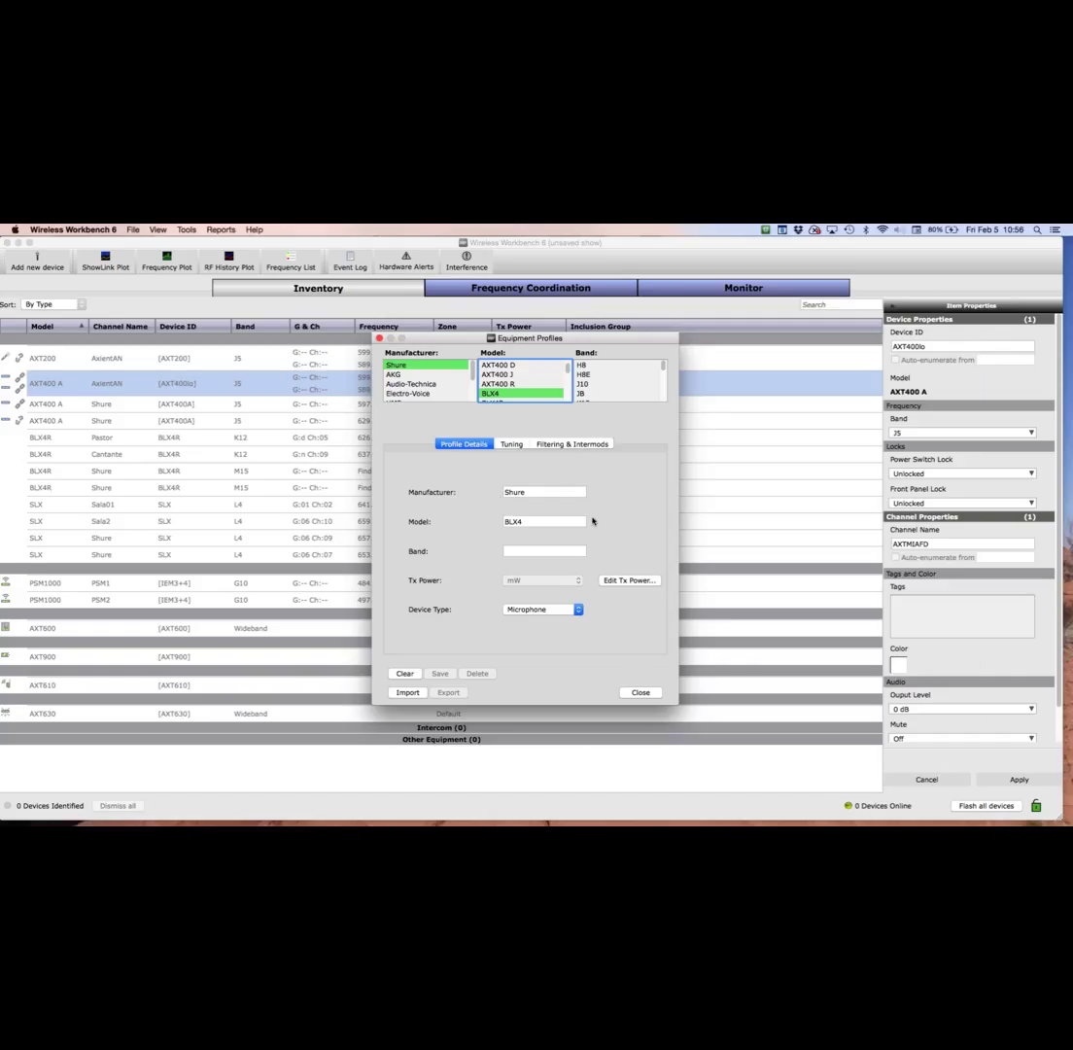
pyautogui.click(513, 445)
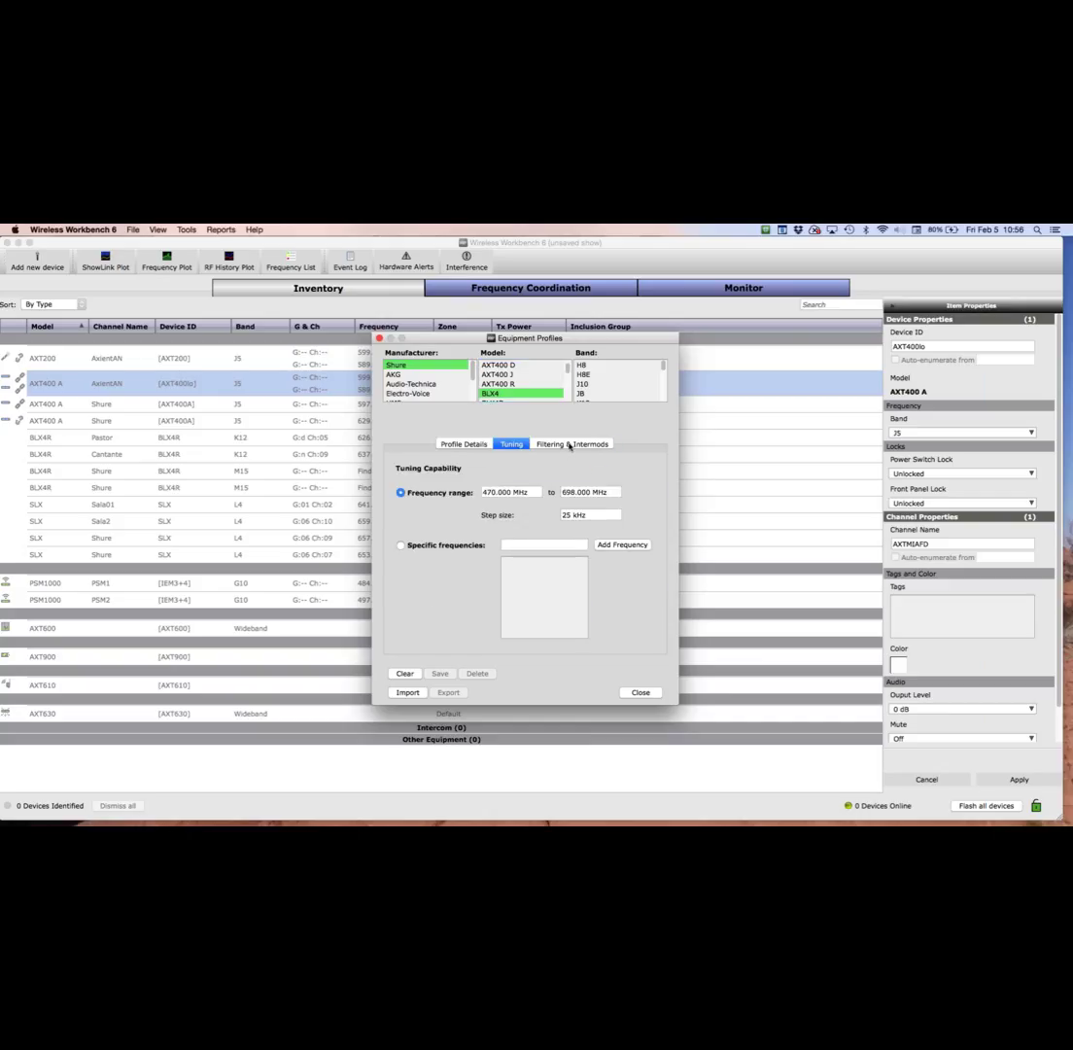
pyautogui.click(569, 446)
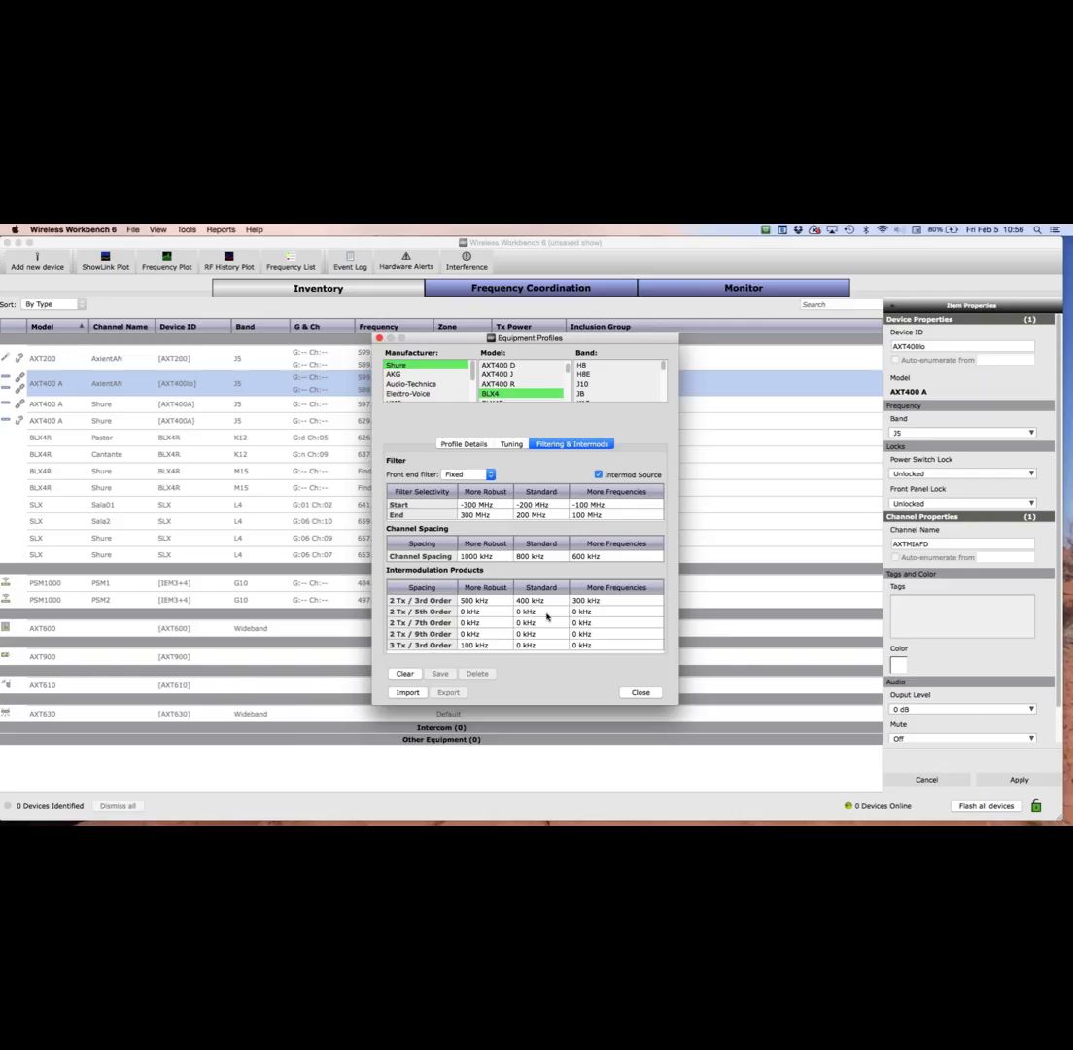
pyautogui.click(642, 694)
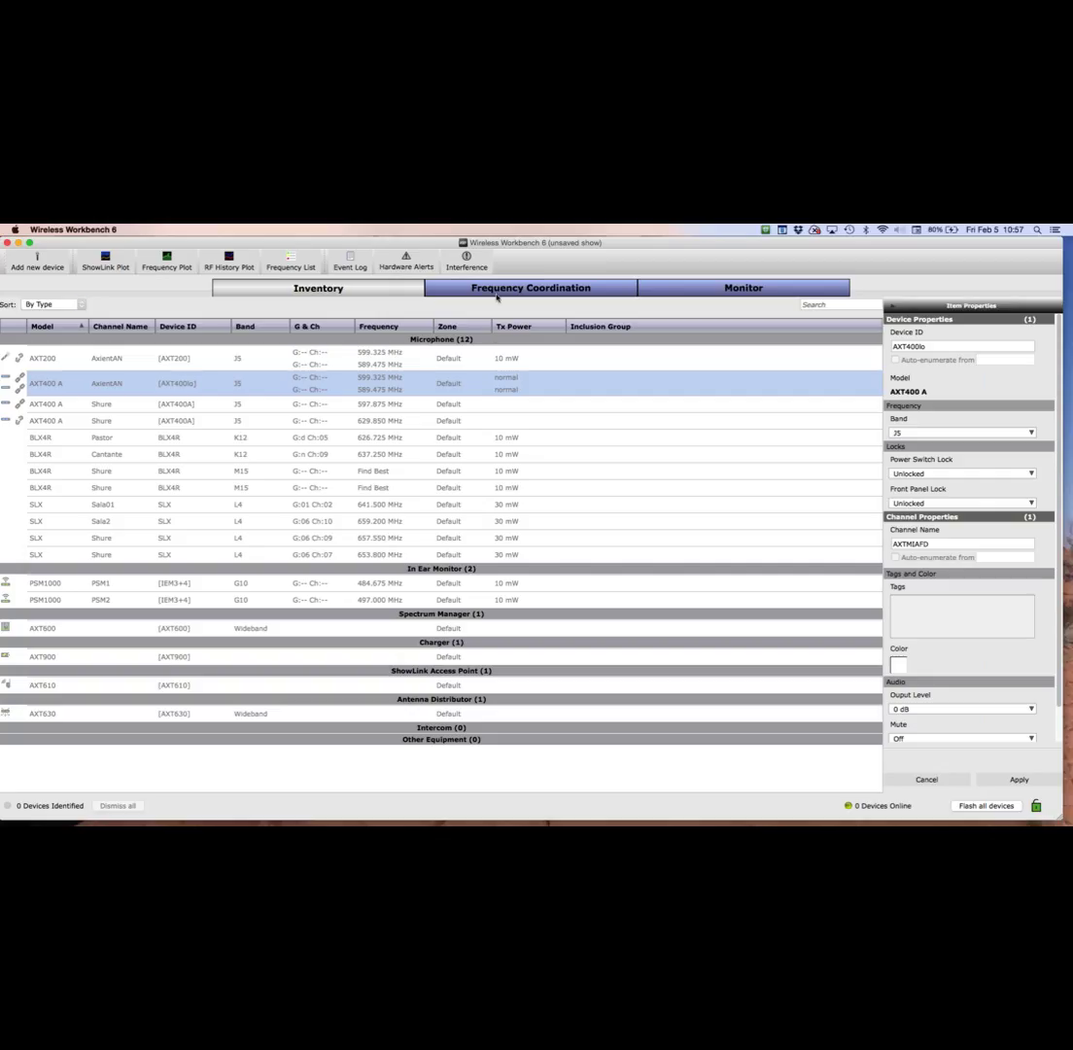
# Return to Frequency Coordination, look through the importable scan files in the Casa de Dios folder, and dismiss the file chooser
pyautogui.click(499, 289)
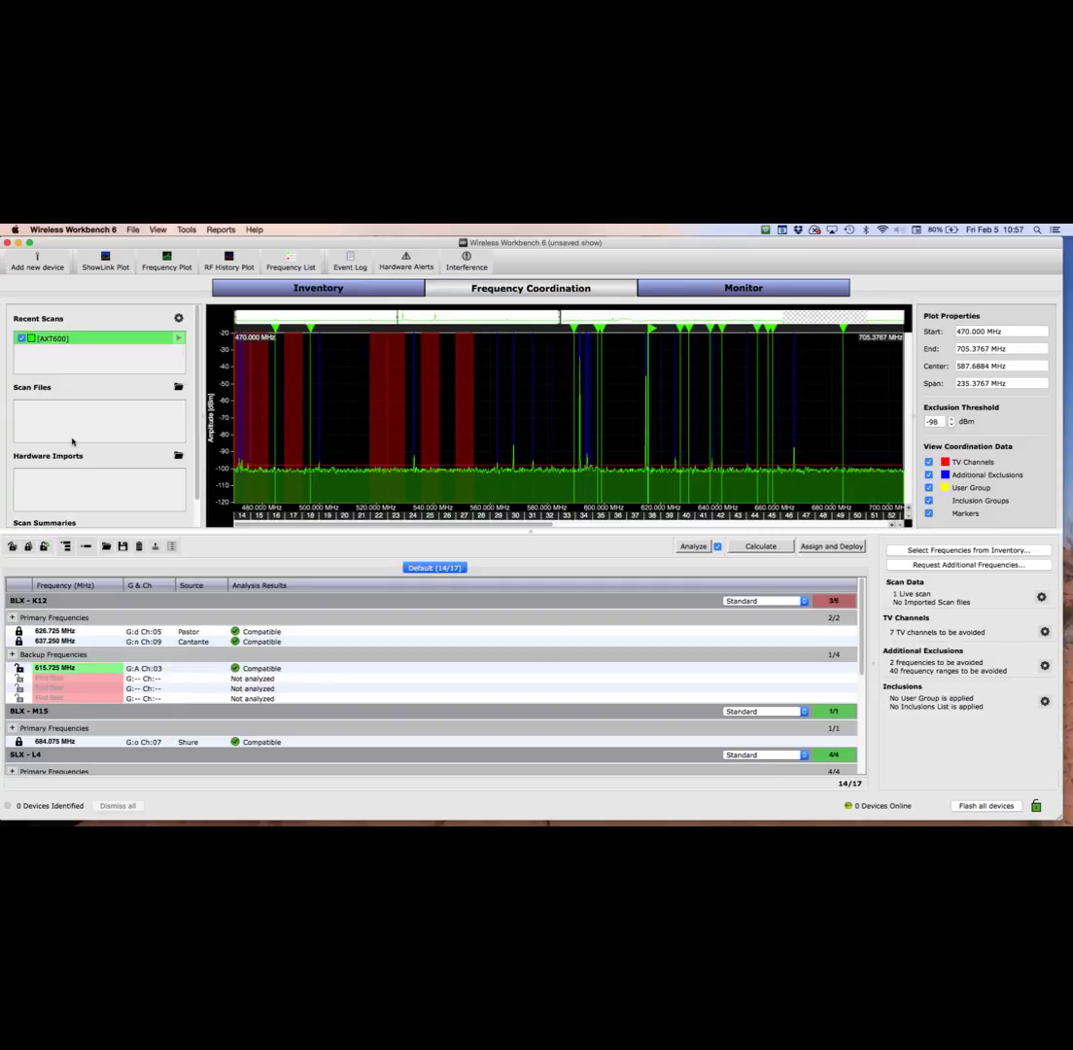
pyautogui.click(96, 409)
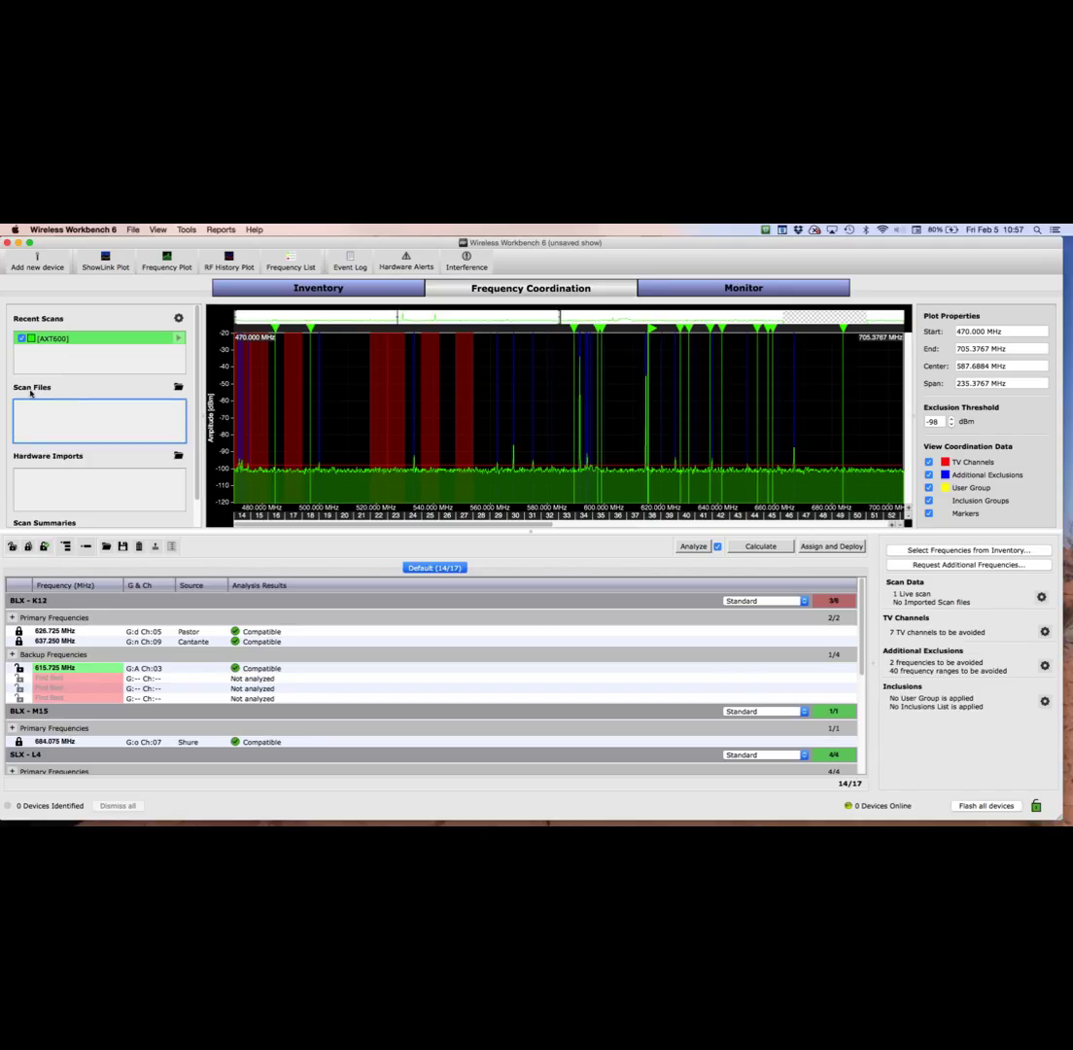
pyautogui.click(179, 387)
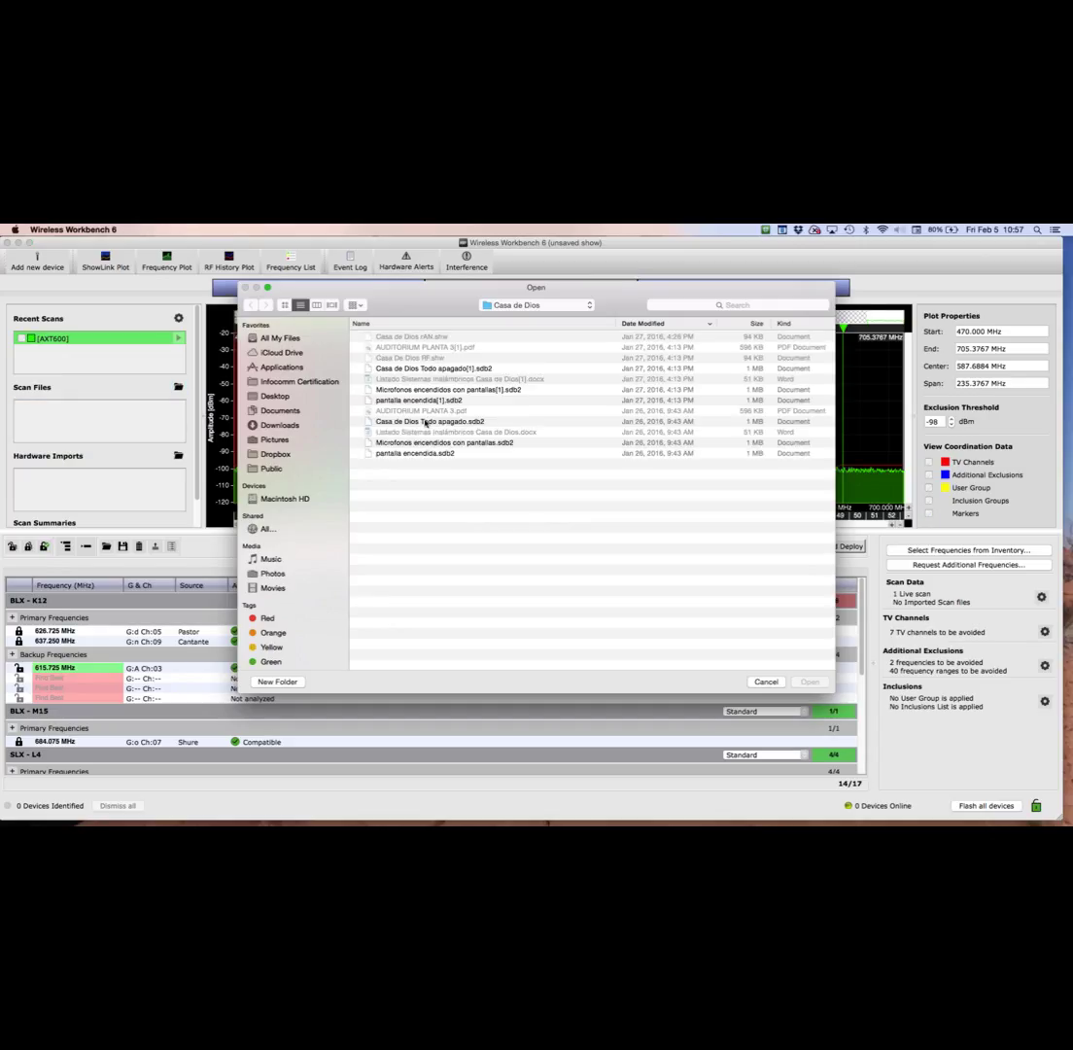
pyautogui.click(766, 681)
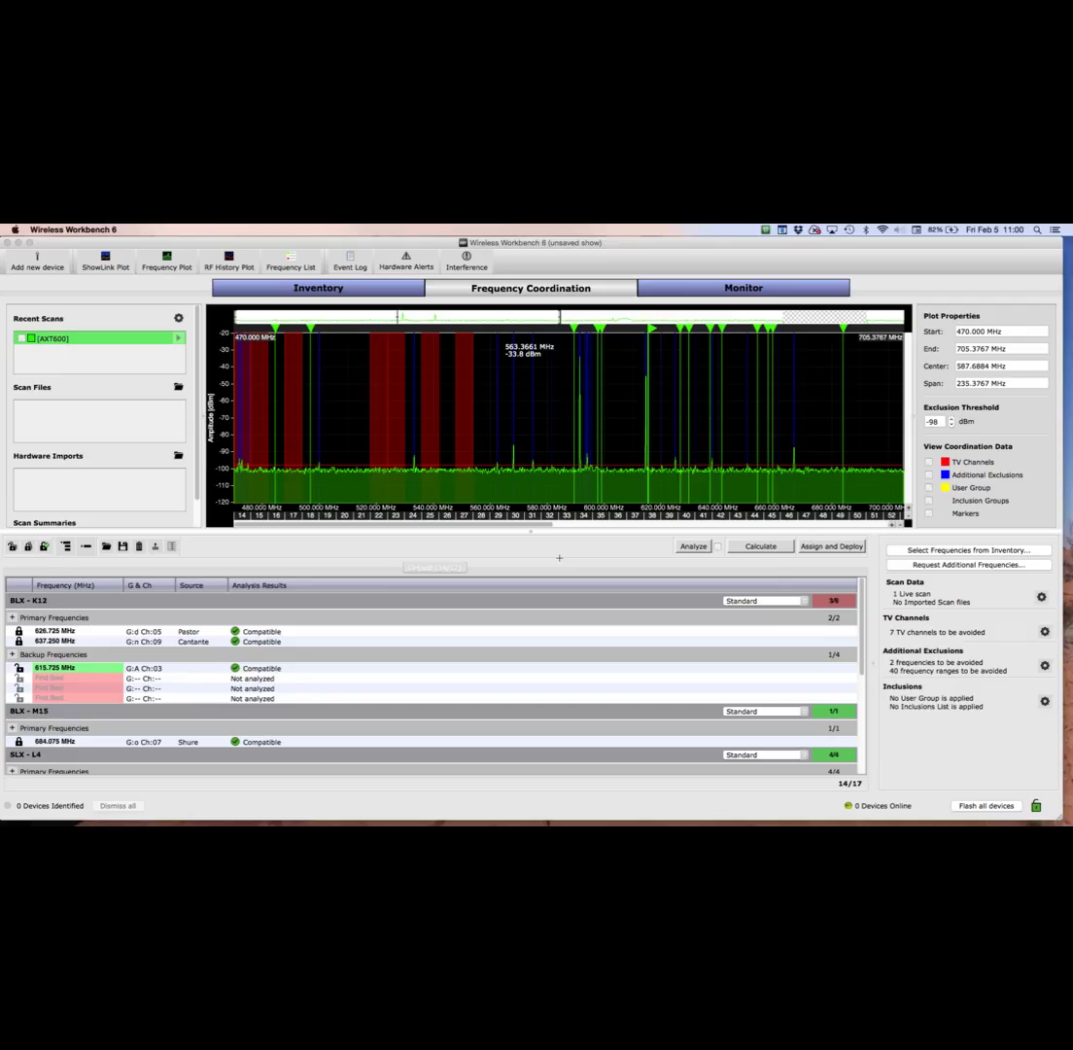
# Check the Hardware Alerts list and close it
pyautogui.click(404, 266)
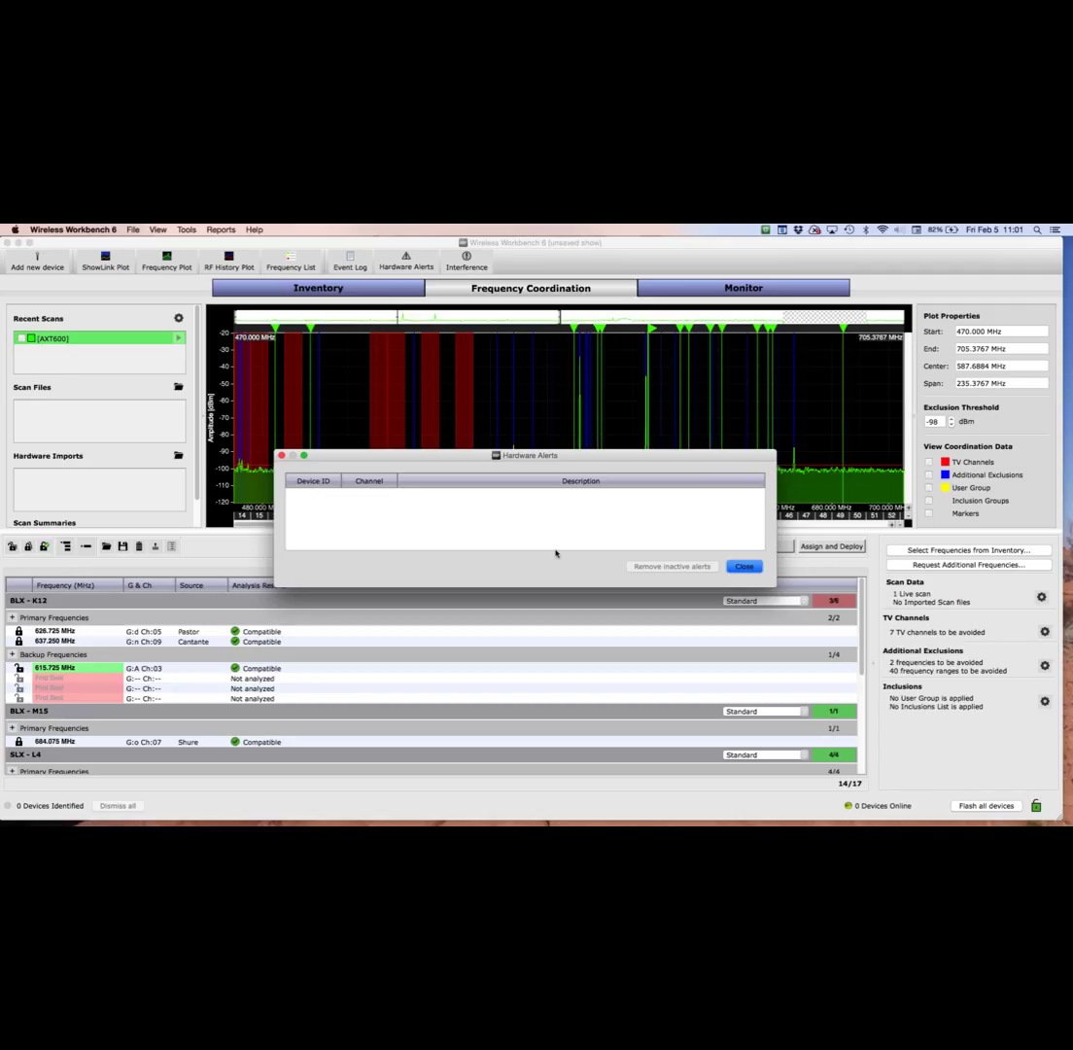
pyautogui.click(744, 569)
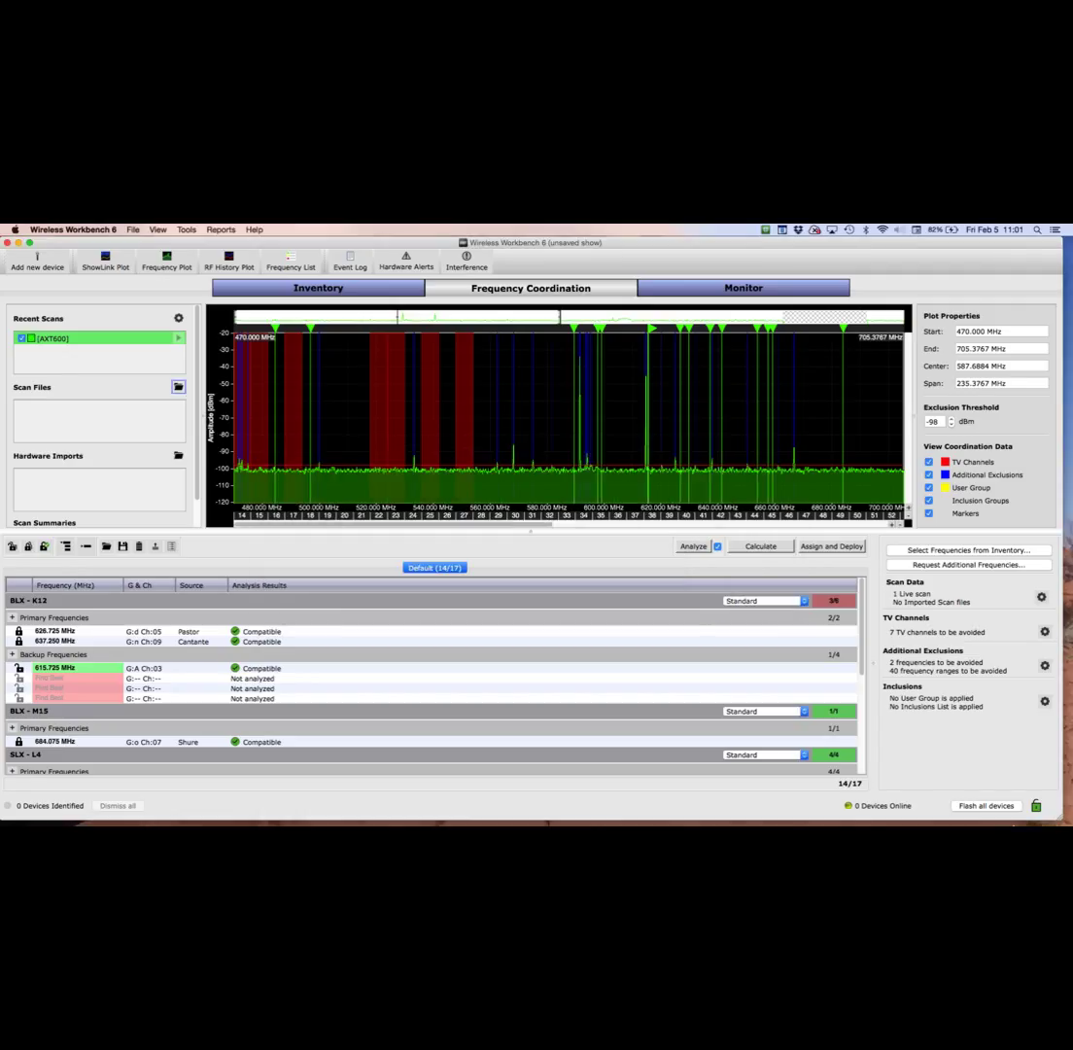